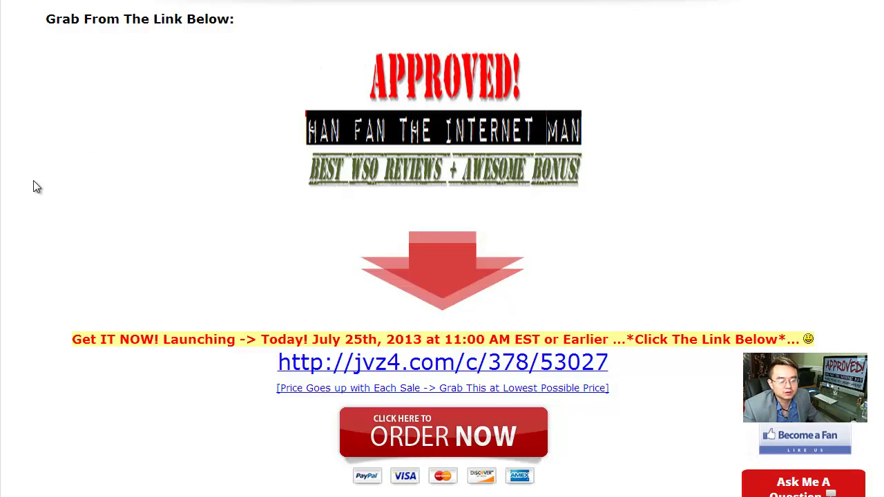
# Scroll past the countdown, $20 prize, Guru Overwhelm video and bonuses to the winner video's comments.
pyautogui.scroll(-15, 33, 180)
pyautogui.scroll(-5, 29, 178)
pyautogui.scroll(3, 30, 178)
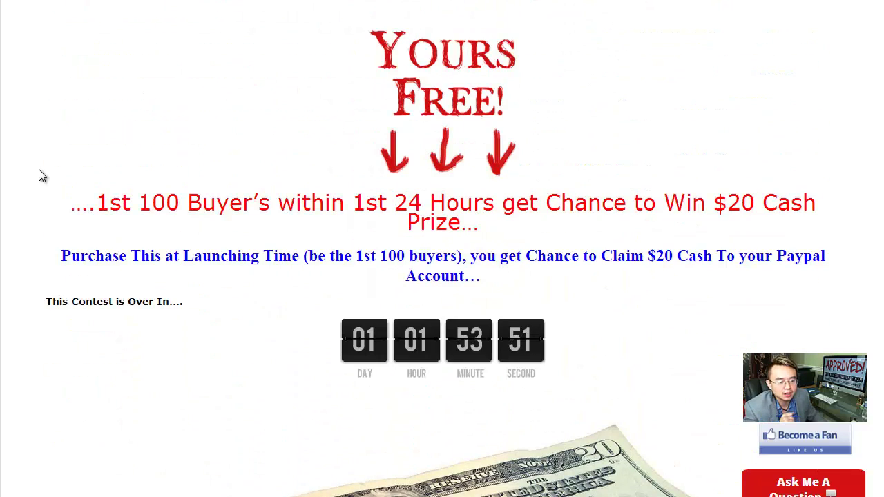
pyautogui.scroll(-2, 39, 176)
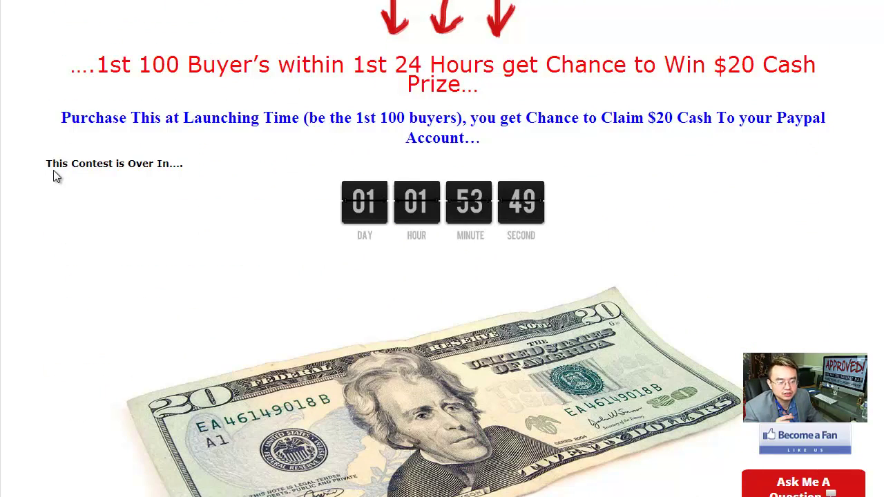
pyautogui.scroll(1, 57, 176)
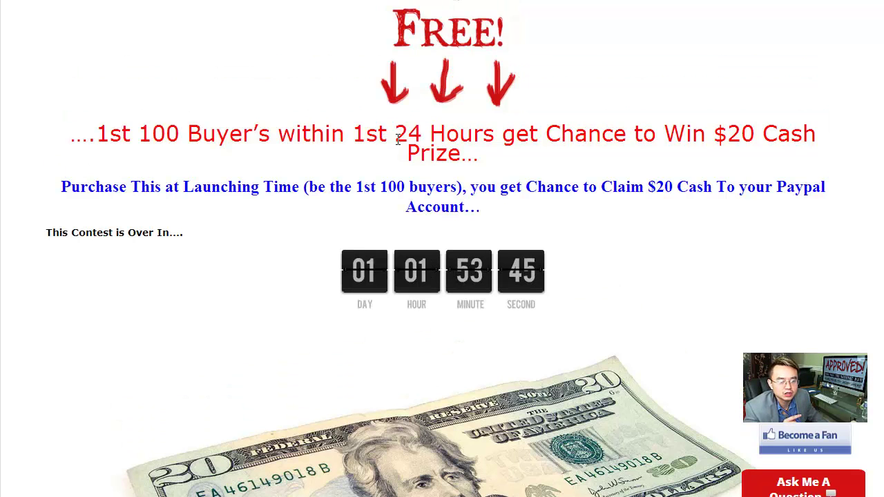
pyautogui.scroll(-5, 397, 140)
pyautogui.scroll(2, 397, 141)
pyautogui.scroll(1, 397, 138)
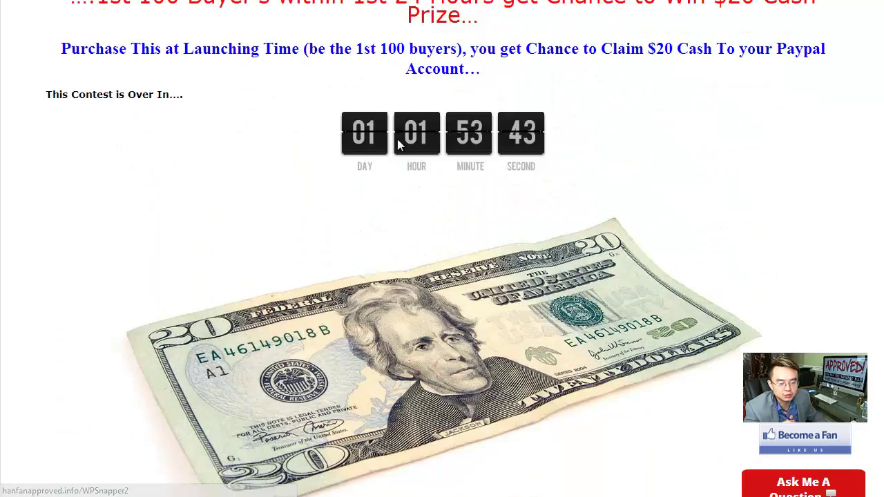
pyautogui.scroll(-1, 397, 138)
pyautogui.scroll(2, 397, 139)
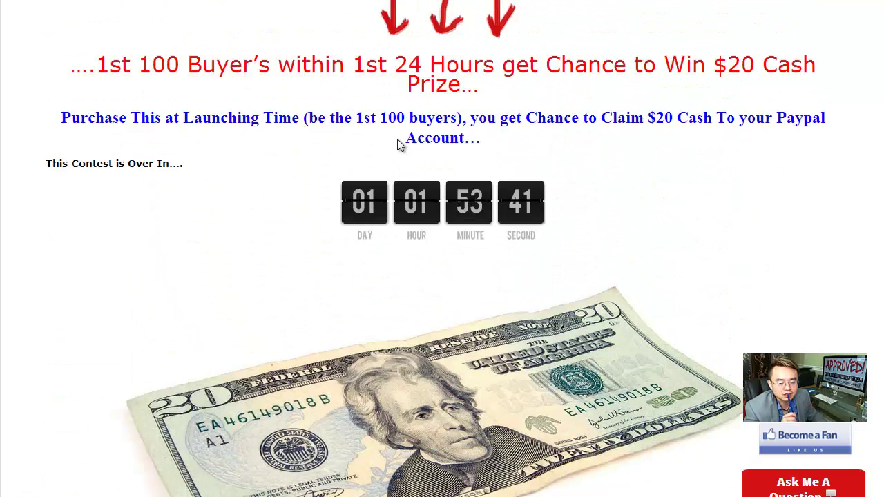
pyautogui.scroll(-2, 397, 139)
pyautogui.scroll(-2, 397, 139)
pyautogui.scroll(-5, 398, 143)
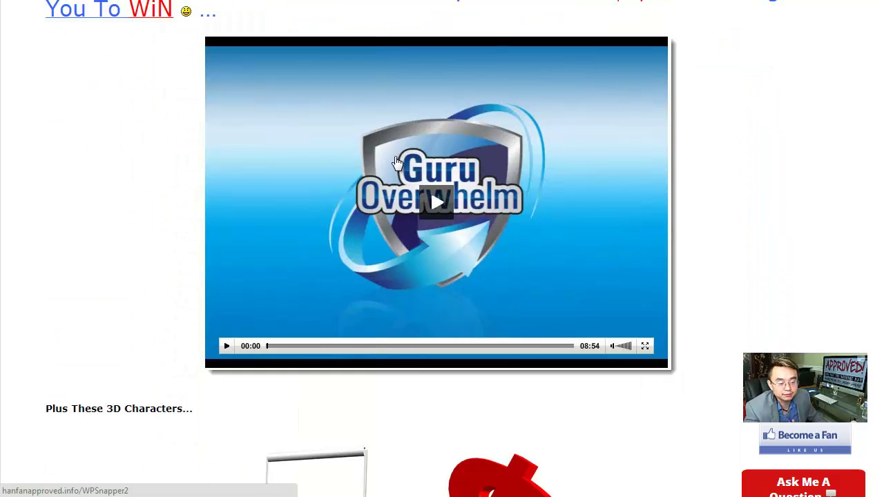
pyautogui.scroll(4, 397, 161)
pyautogui.scroll(-4, 394, 156)
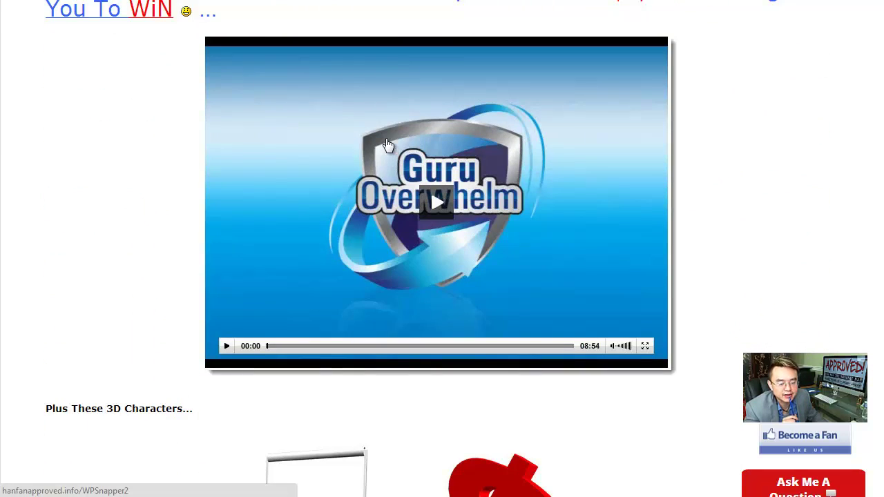
pyautogui.scroll(-5, 387, 145)
pyautogui.scroll(-2, 387, 143)
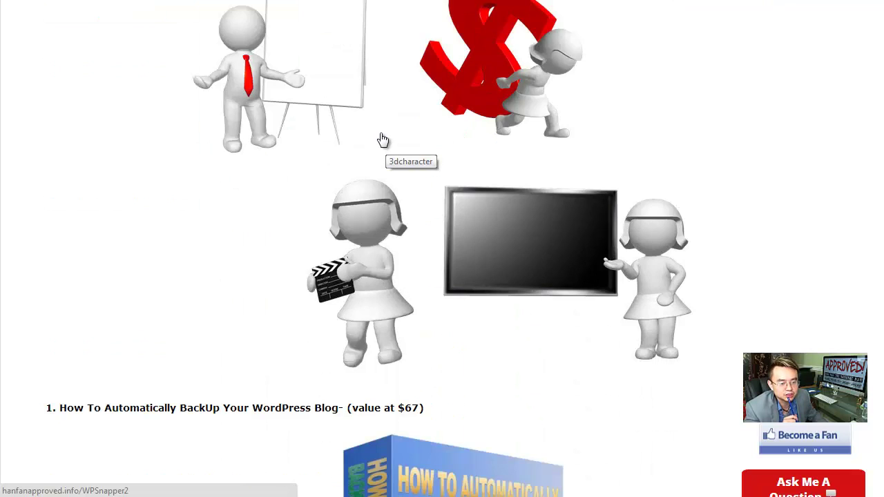
pyautogui.scroll(12, 380, 138)
pyautogui.scroll(4, 379, 139)
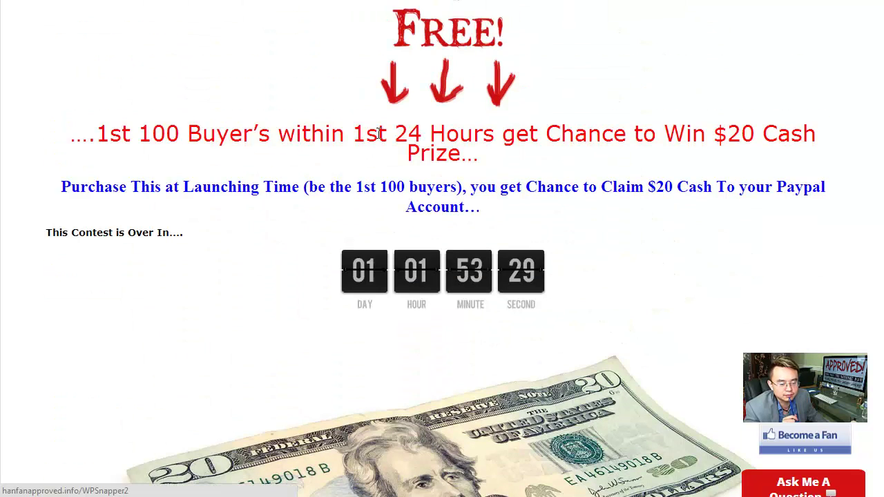
pyautogui.scroll(-3, 377, 138)
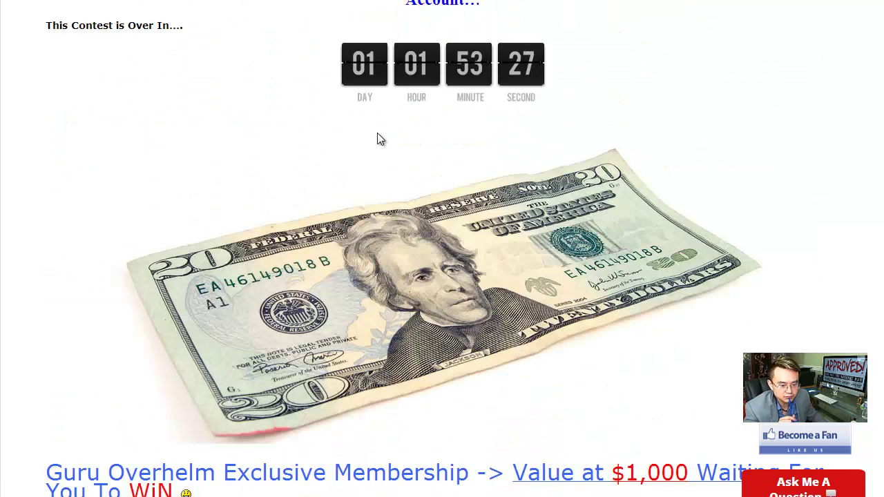
pyautogui.scroll(-4, 379, 139)
pyautogui.scroll(6, 379, 139)
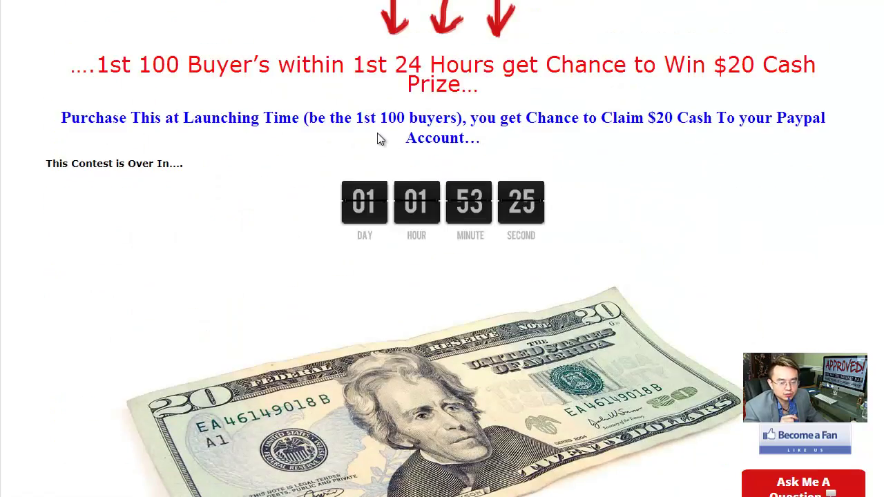
pyautogui.scroll(5, 379, 139)
pyautogui.scroll(-4, 377, 141)
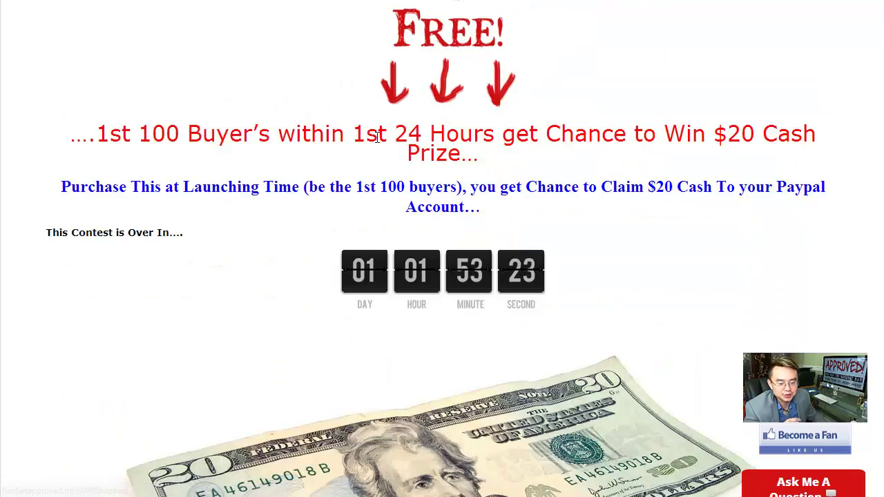
pyautogui.scroll(-13, 377, 138)
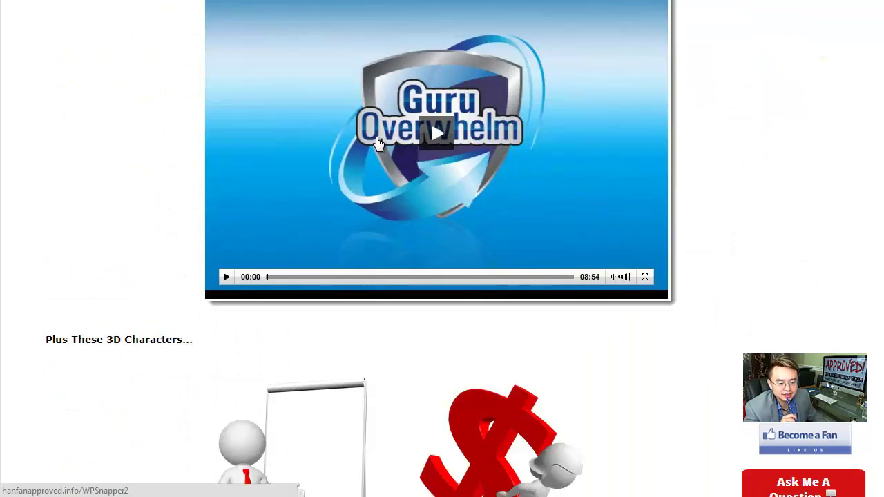
pyautogui.scroll(-6, 378, 143)
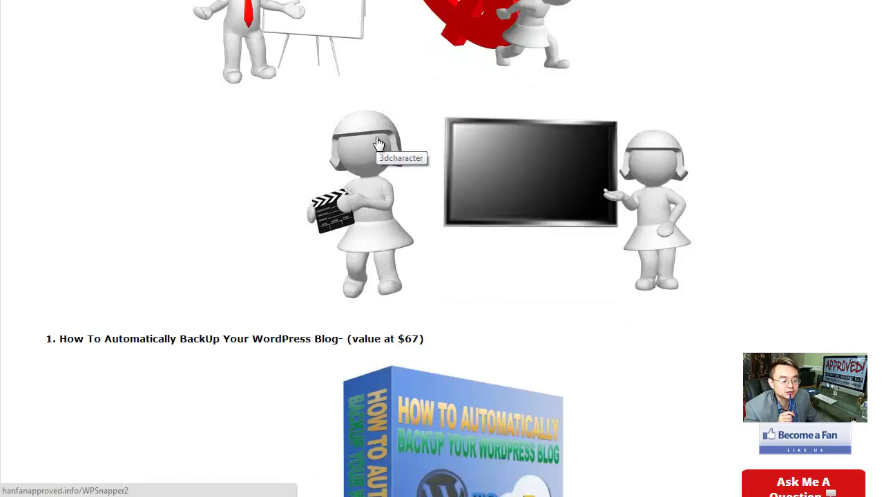
pyautogui.scroll(10, 377, 142)
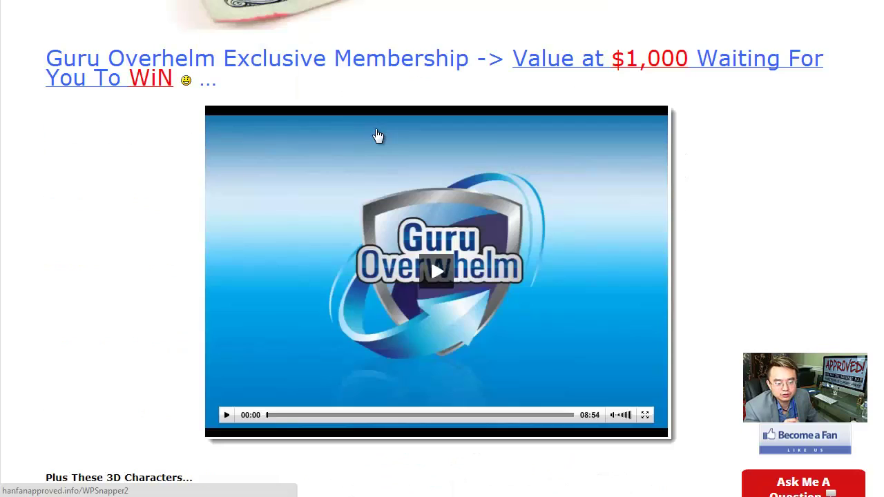
pyautogui.scroll(5, 357, 110)
pyautogui.scroll(-12, 357, 113)
pyautogui.scroll(-5, 368, 290)
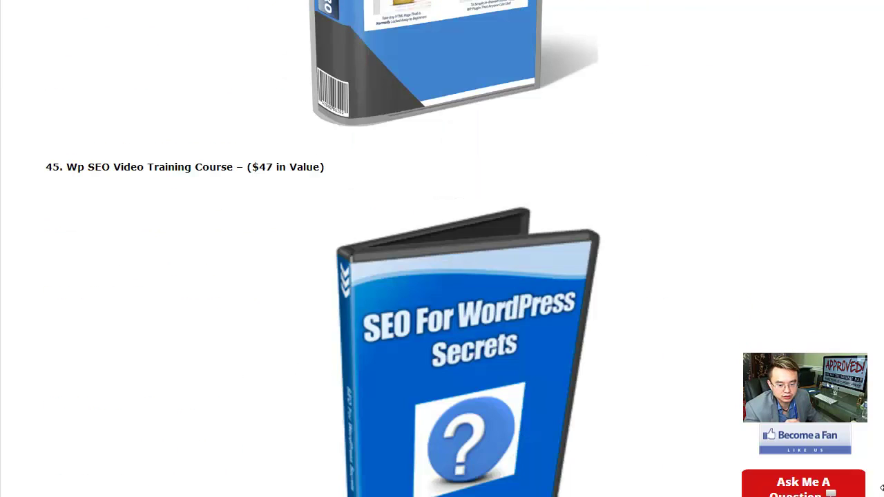
pyautogui.scroll(-15, 441, 276)
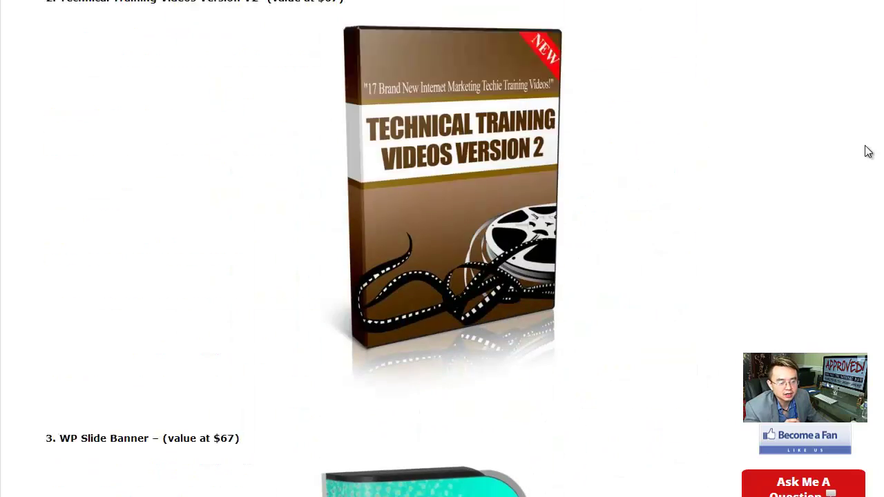
pyautogui.scroll(20, 862, 150)
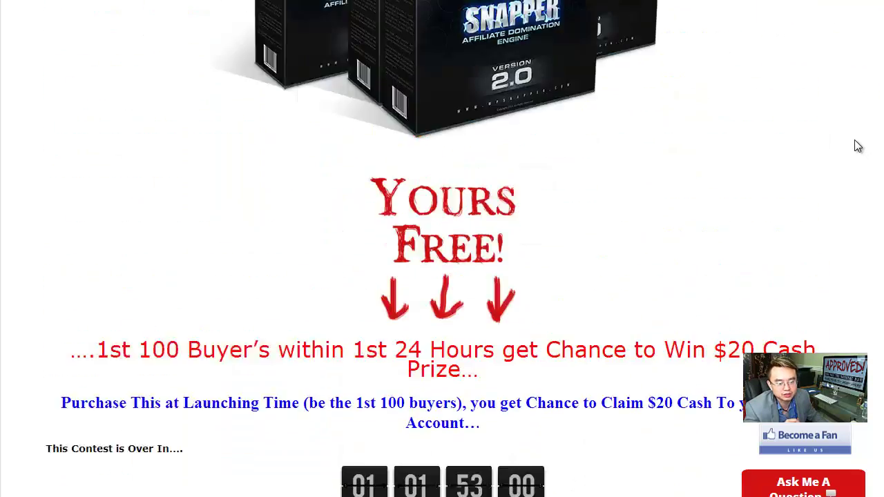
pyautogui.scroll(20, 857, 146)
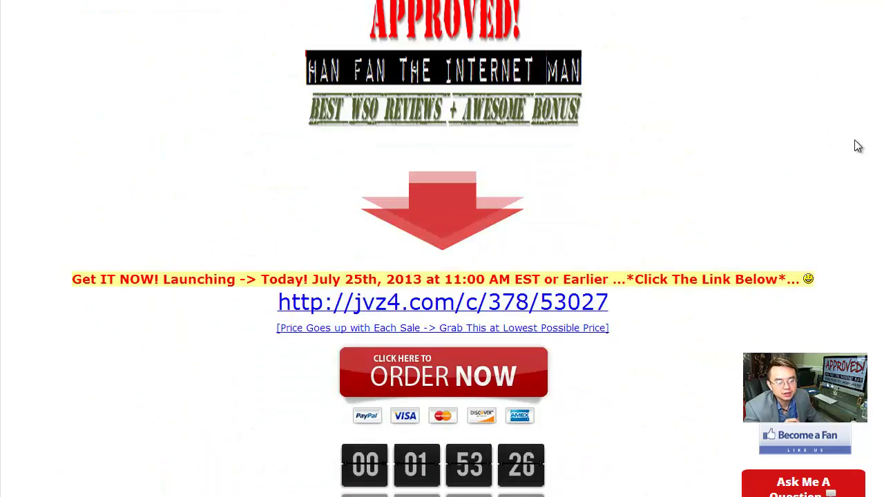
pyautogui.scroll(-4, 857, 145)
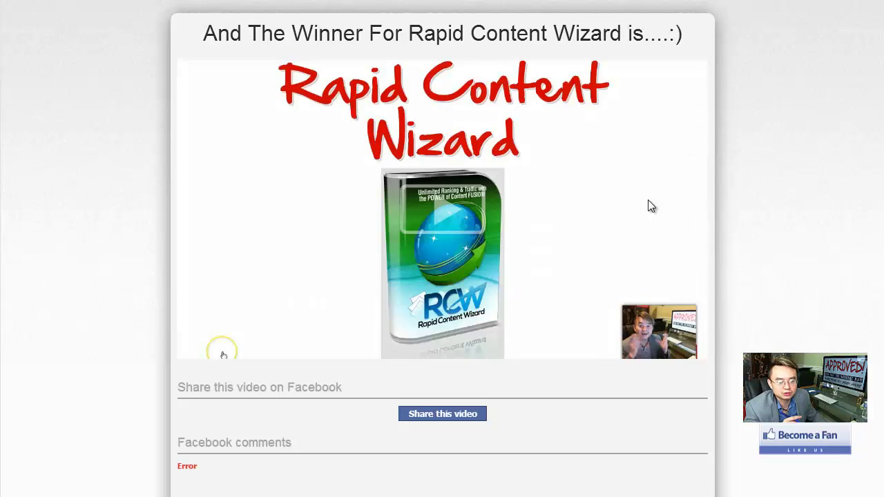
pyautogui.scroll(-4, 649, 205)
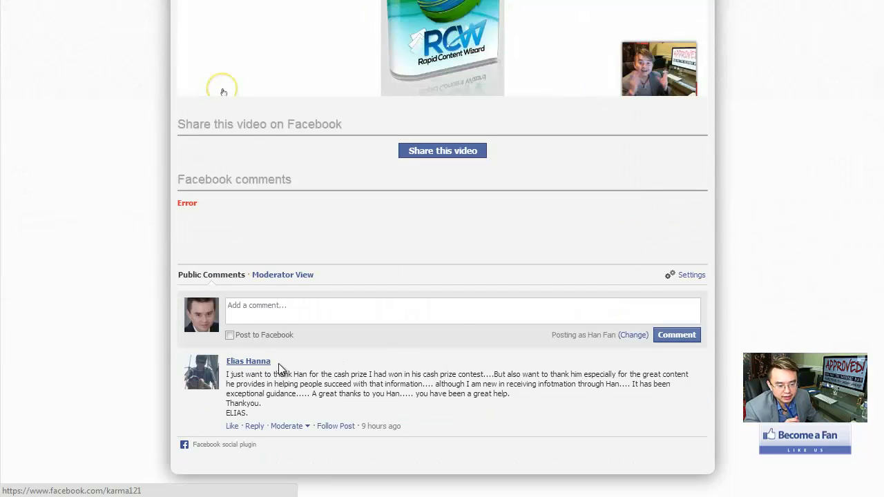
# Scroll back up to the 'Grab From The Link Below' section with the Order Now button.
pyautogui.scroll(4, 395, 365)
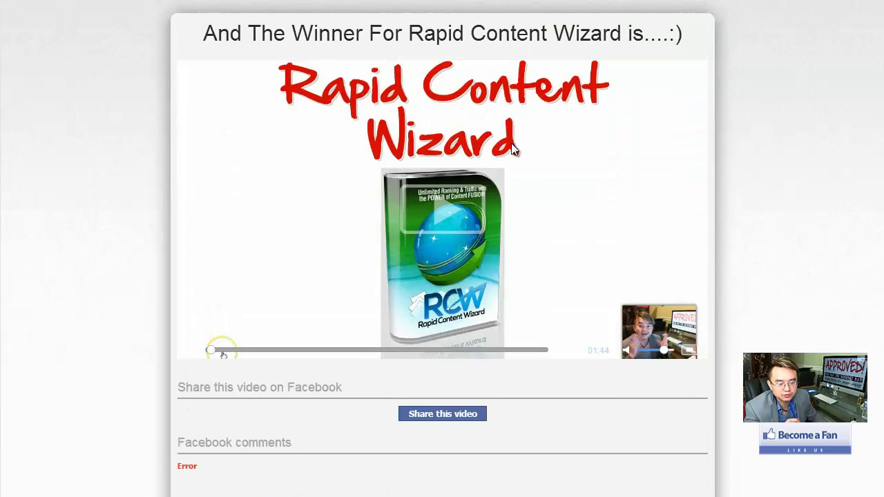
pyautogui.scroll(-4, 545, 199)
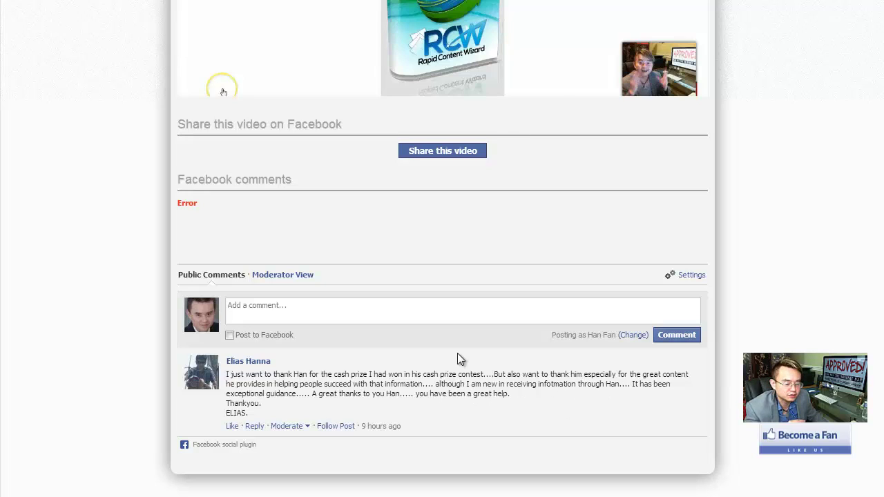
pyautogui.scroll(4, 454, 346)
pyautogui.scroll(-4, 564, 310)
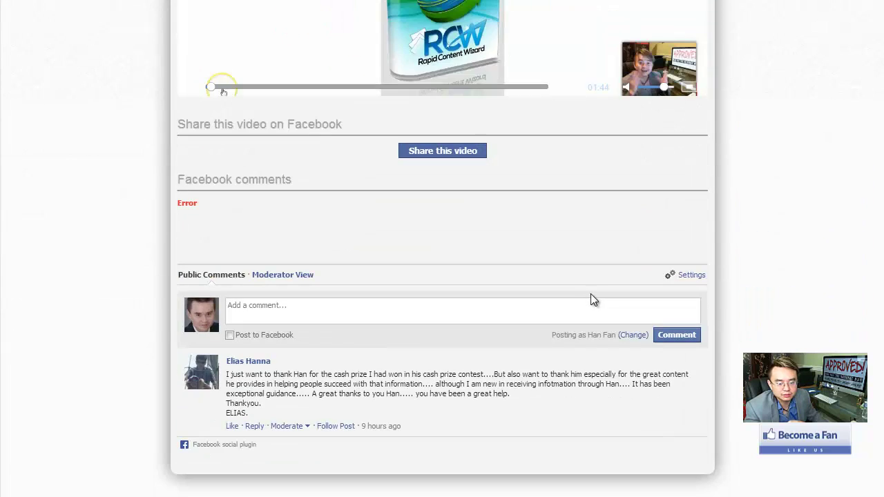
pyautogui.scroll(4, 589, 224)
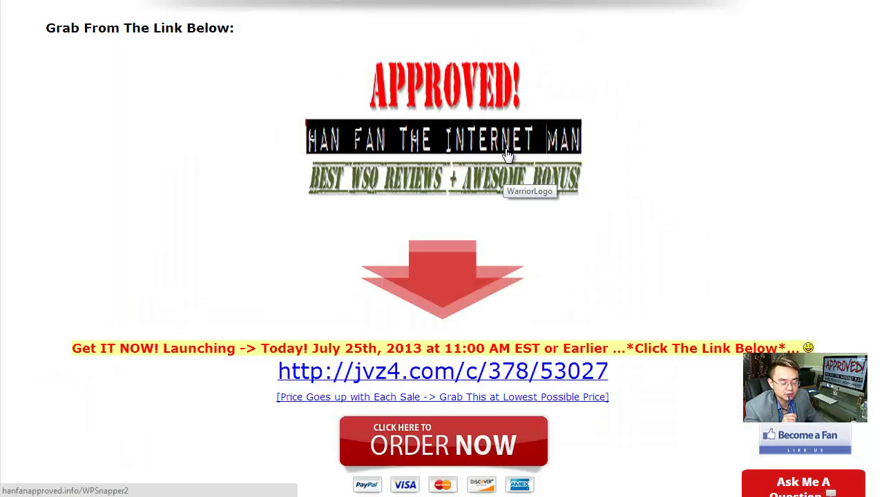
# Scroll to the launch countdown above the sales-page and interview links.
pyautogui.scroll(-4, 507, 155)
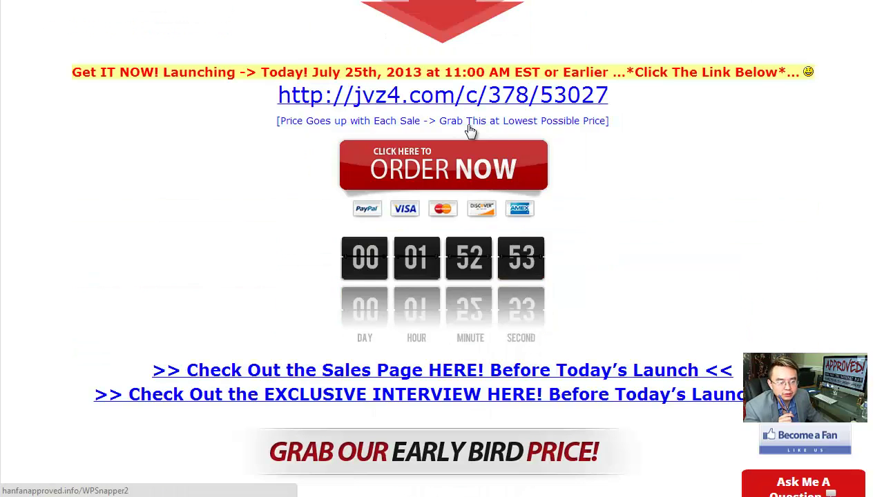
pyautogui.scroll(4, 470, 130)
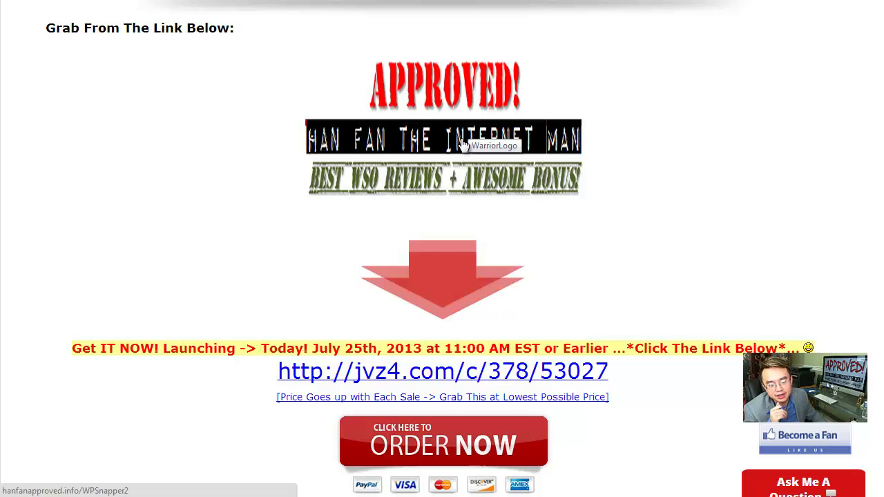
pyautogui.scroll(-5, 296, 211)
pyautogui.scroll(-4, 304, 209)
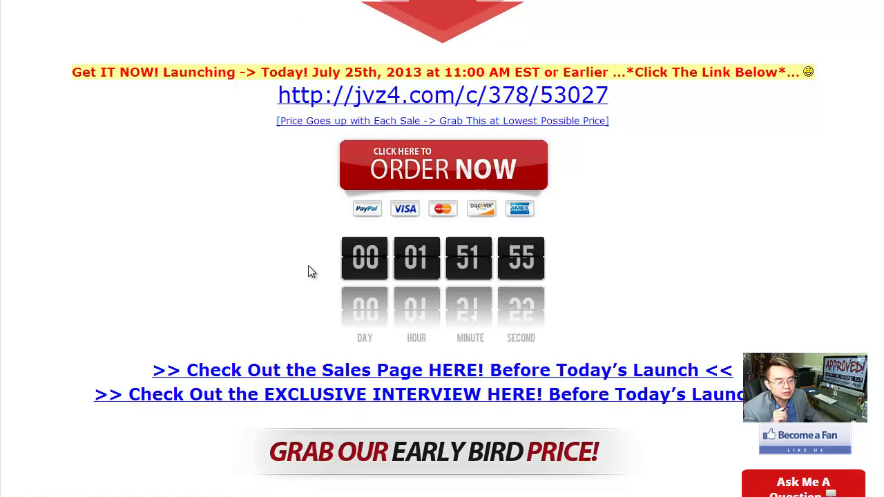
# Open the WPSnapper 2.0 sales page from the '>> Check Out the Sales Page HERE!' link.
pyautogui.click(151, 12)
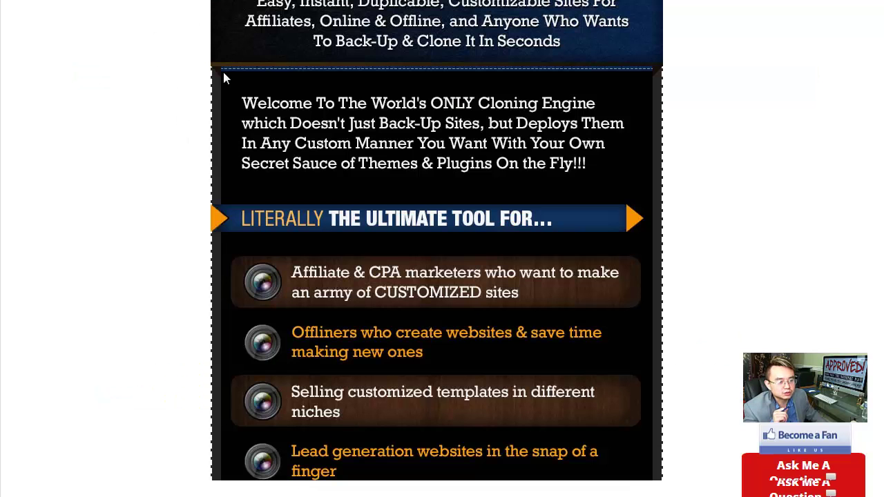
pyautogui.scroll(7, 568, 134)
pyautogui.scroll(15, 853, 102)
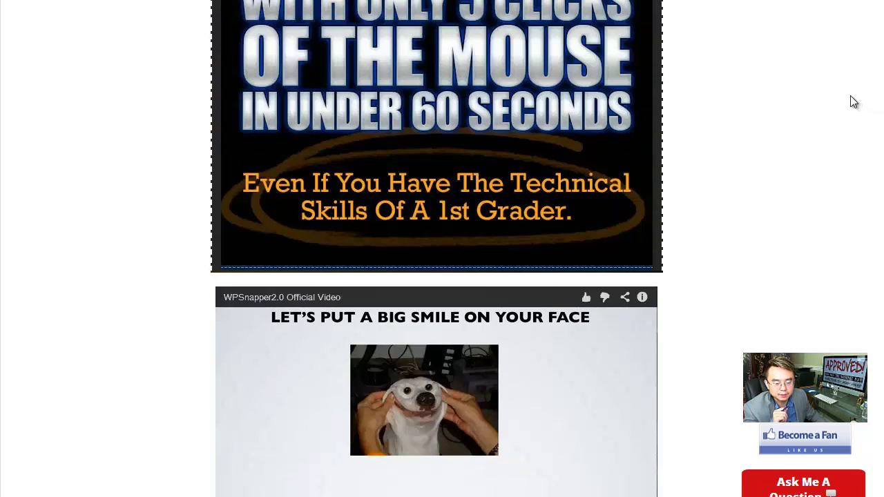
pyautogui.scroll(-9, 853, 103)
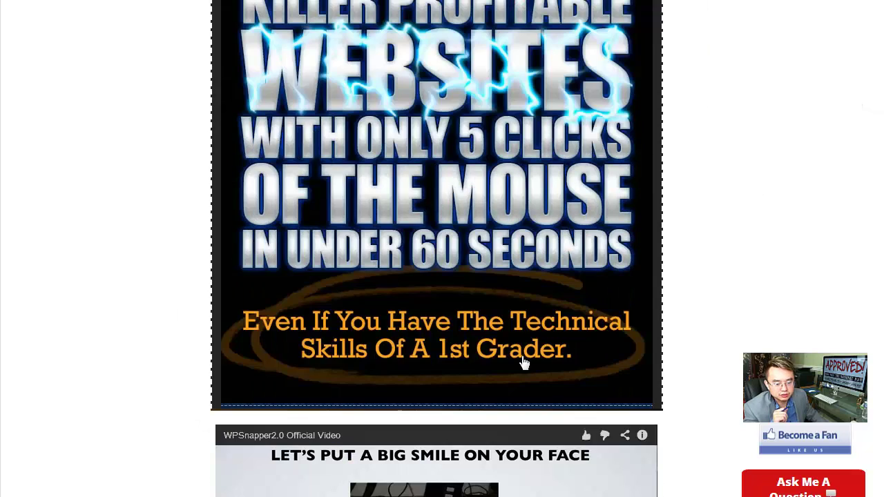
pyautogui.scroll(9, 517, 312)
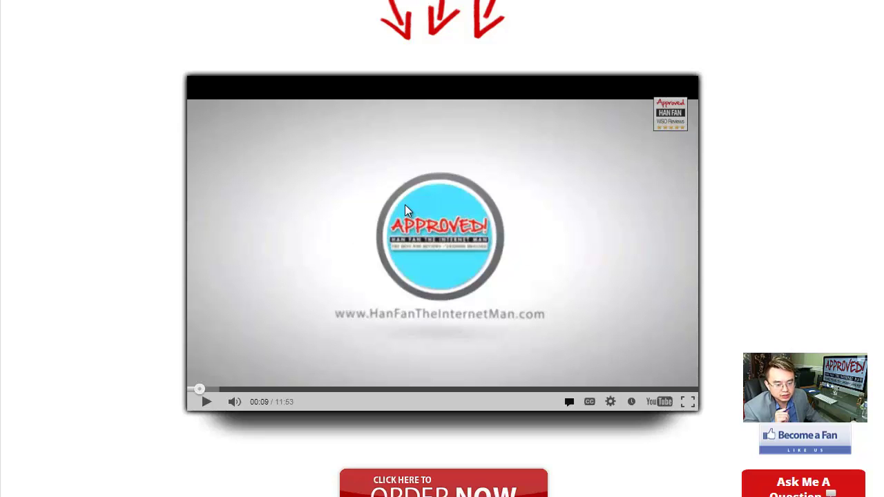
# Read through the testimonials and return to the WP Snapper 2.0 header and review video.
pyautogui.scroll(-12, 415, 228)
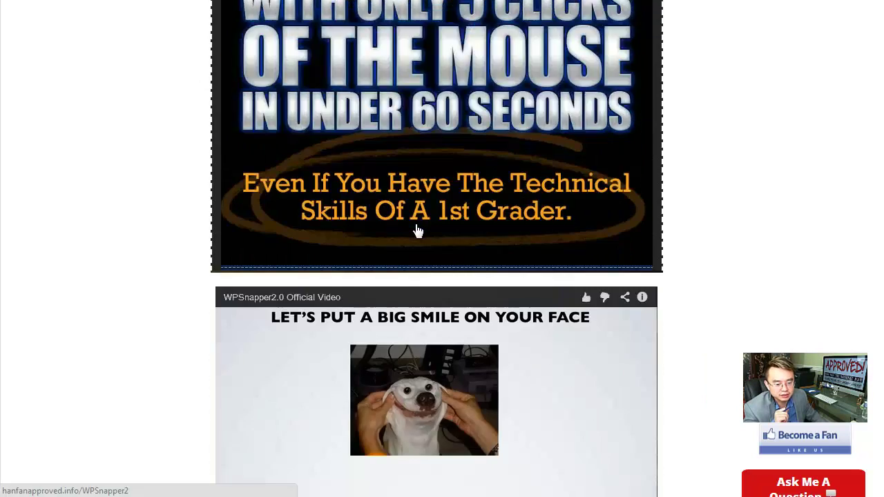
pyautogui.scroll(-1, 417, 232)
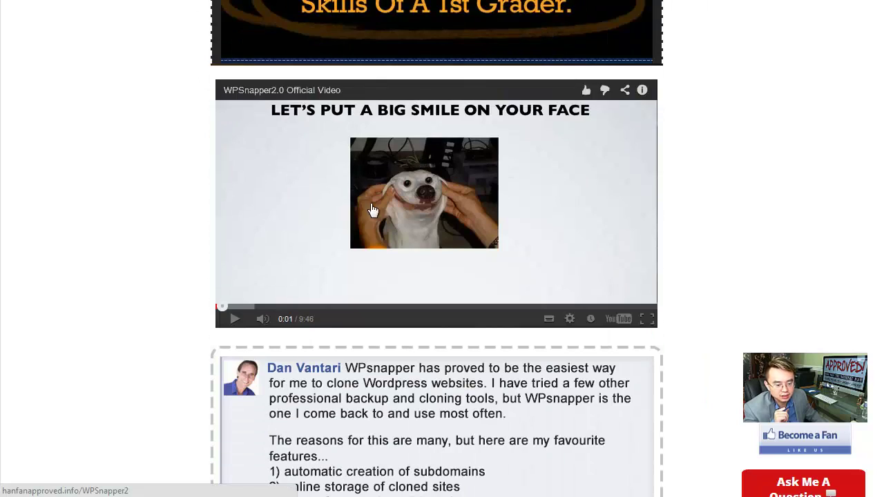
pyautogui.scroll(-5, 414, 191)
pyautogui.scroll(-4, 412, 191)
pyautogui.scroll(3, 412, 191)
pyautogui.scroll(7, 412, 191)
pyautogui.scroll(-4, 412, 192)
pyautogui.scroll(-4, 413, 191)
pyautogui.scroll(1, 412, 191)
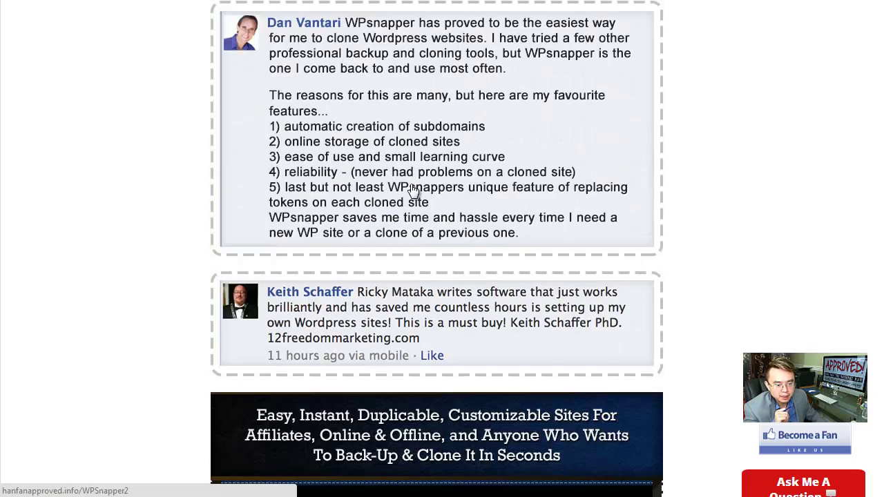
pyautogui.scroll(20, 415, 194)
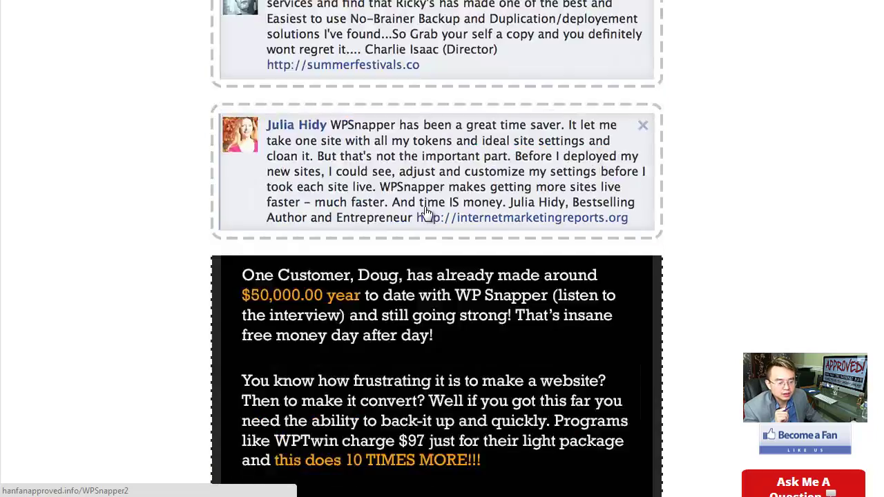
pyautogui.scroll(20, 425, 211)
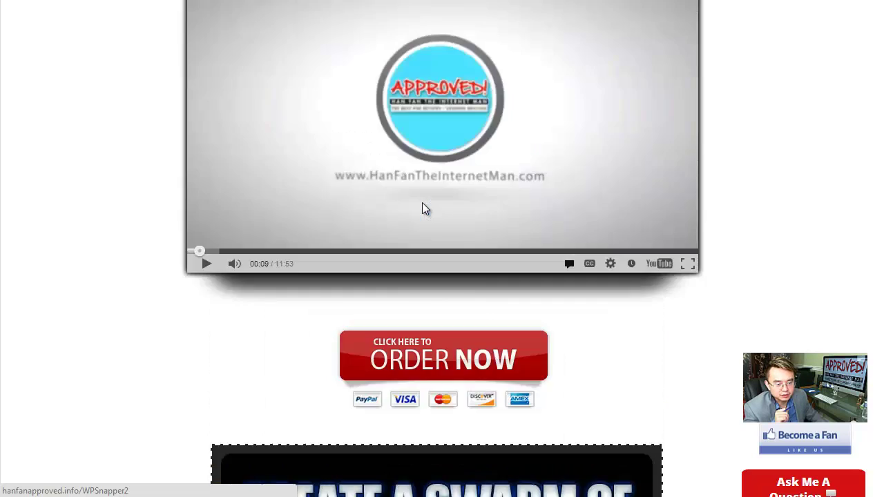
pyautogui.scroll(-1, 422, 204)
pyautogui.scroll(1, 422, 205)
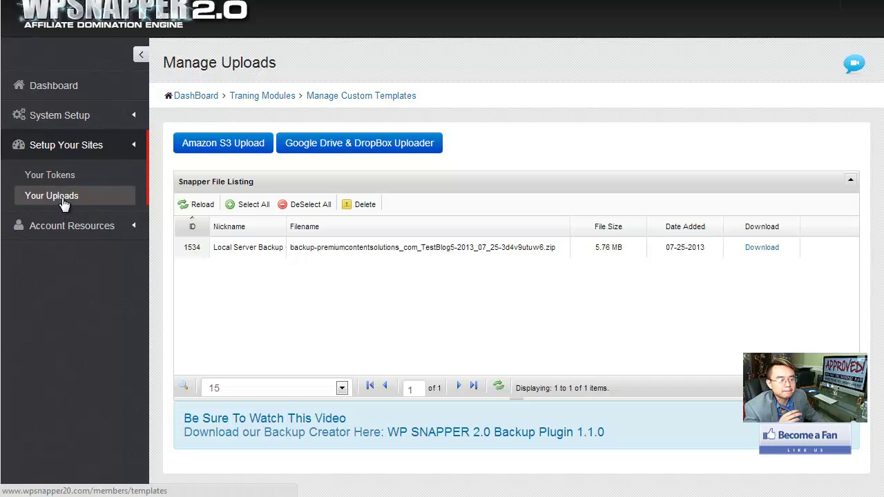
# Go to the Dashboard and open Your Uploads under Setup Your Sites.
pyautogui.click(69, 93)
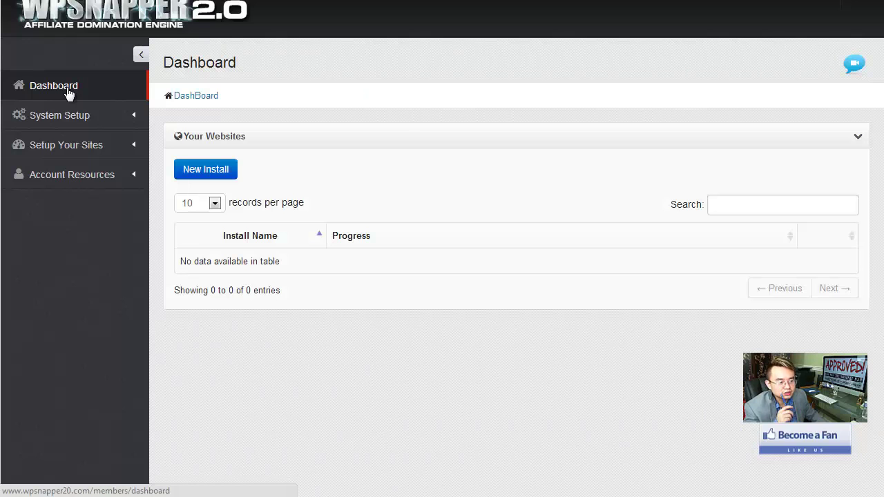
pyautogui.click(84, 150)
pyautogui.click(76, 195)
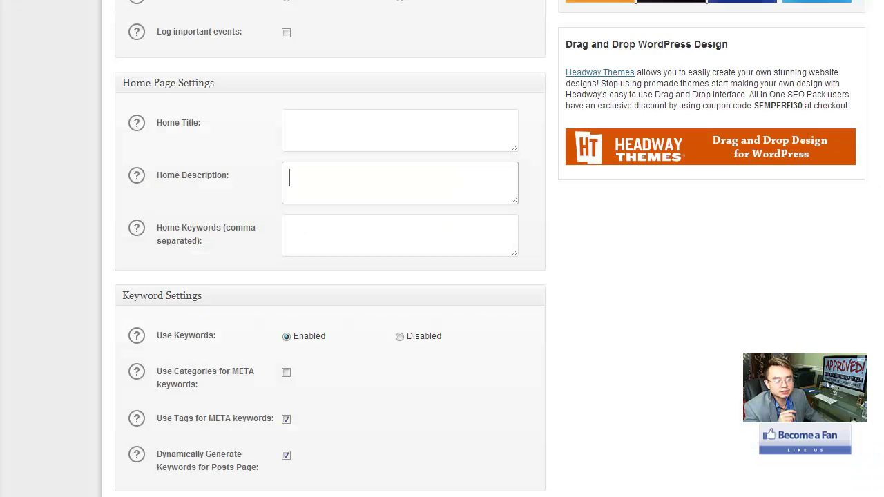
# Return to the top of the All in One SEO Pack options page with its options-updated notice.
pyautogui.scroll(5, 523, 242)
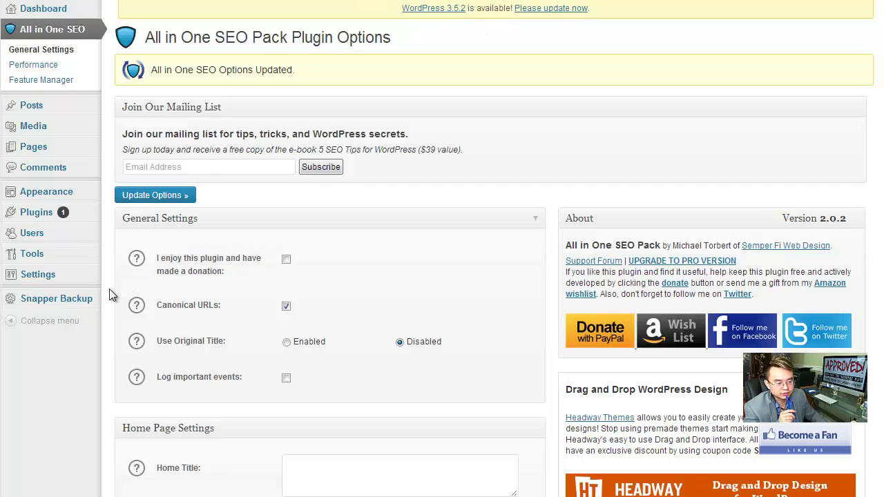
pyautogui.moveTo(45, 303)
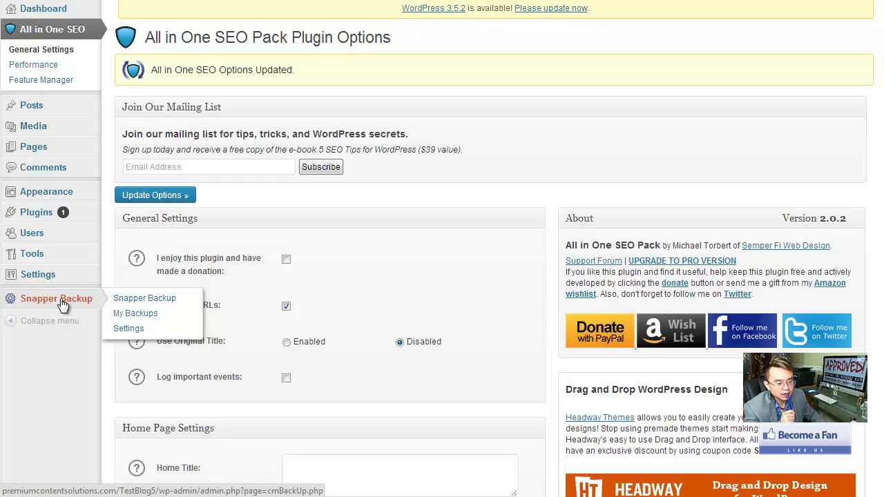
# Open Snapper Backup's Add New Schedule form and keep Backup type set to Full.
pyautogui.click(124, 328)
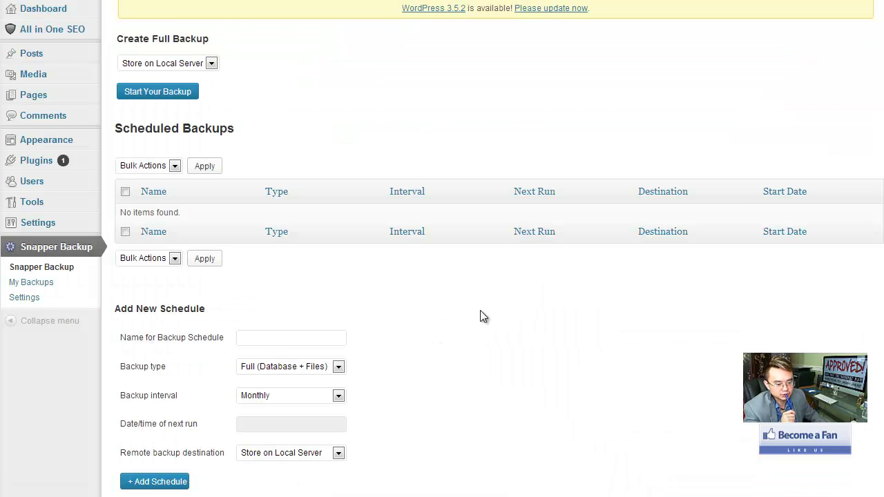
pyautogui.scroll(-1, 426, 331)
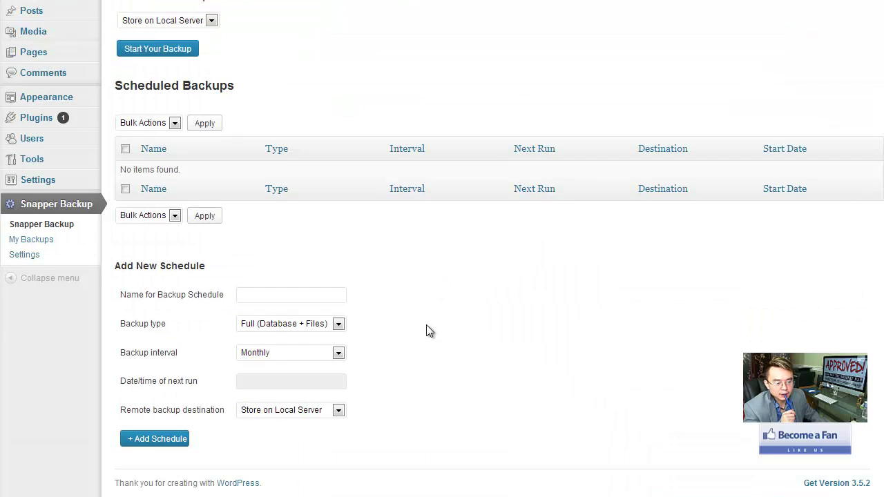
pyautogui.scroll(1, 426, 331)
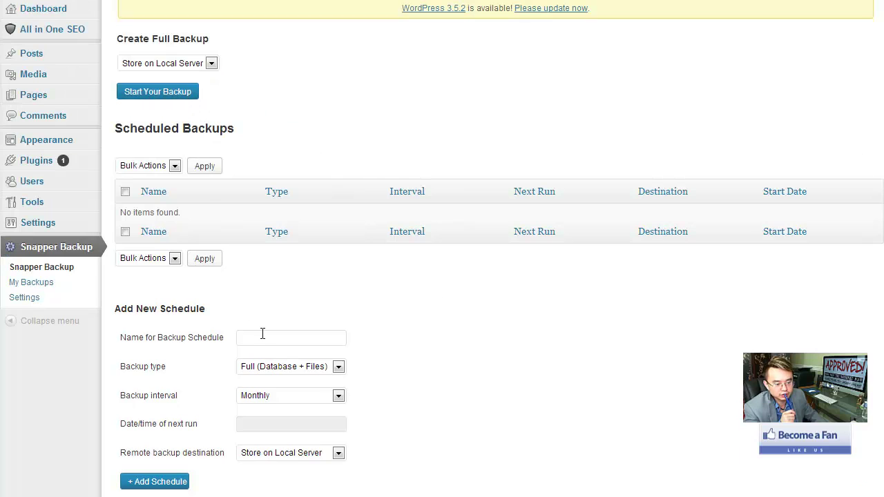
pyautogui.click(327, 337)
pyautogui.click(300, 366)
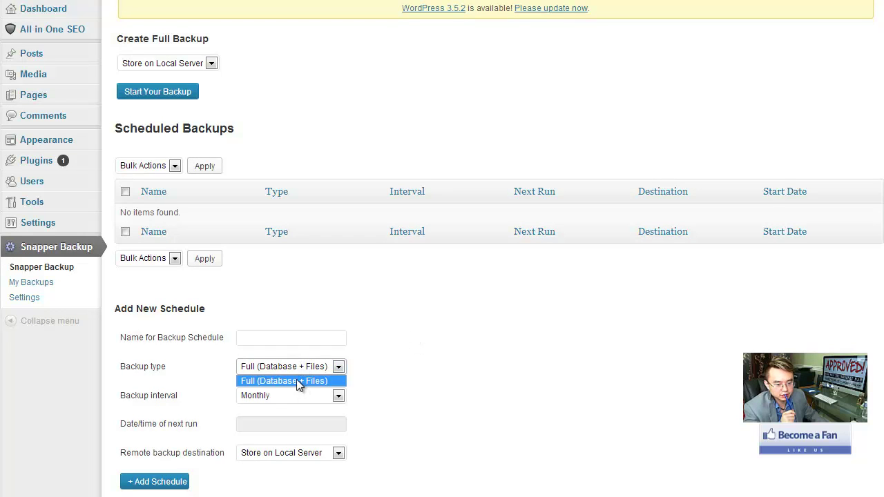
pyautogui.click(299, 381)
# Set the backup interval to Daily and destination to Store on Local Server.
pyautogui.click(297, 393)
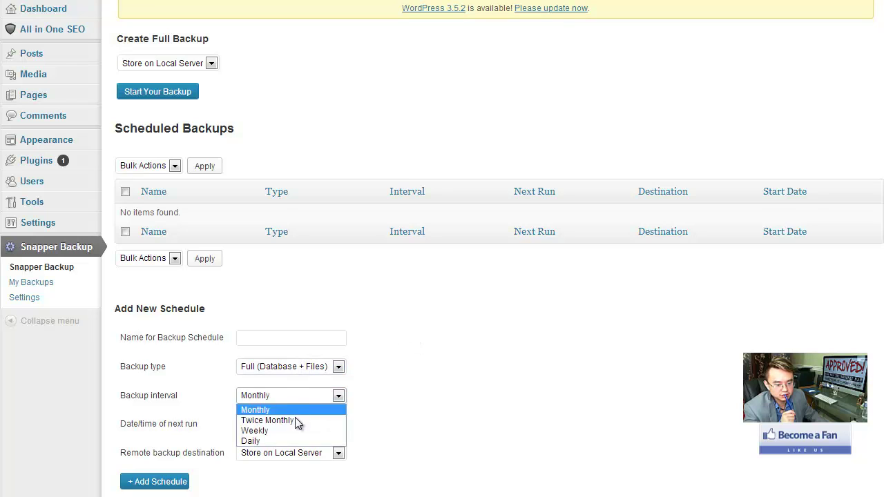
pyautogui.click(299, 440)
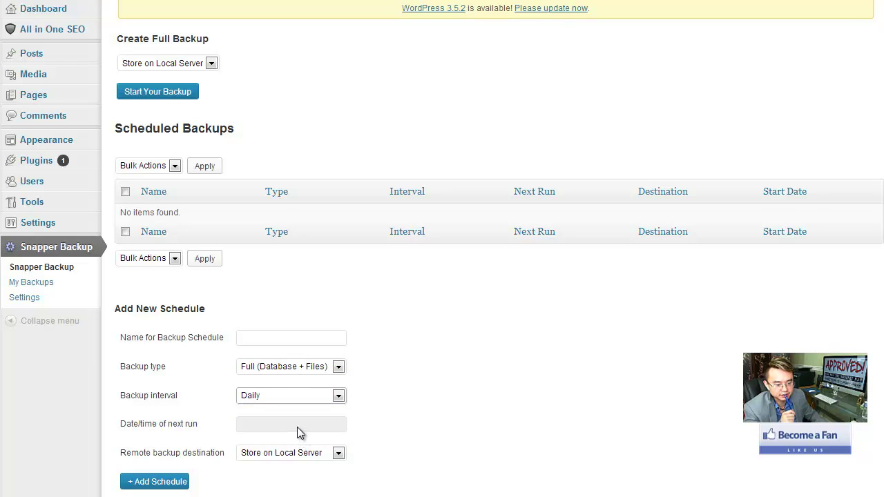
pyautogui.click(297, 425)
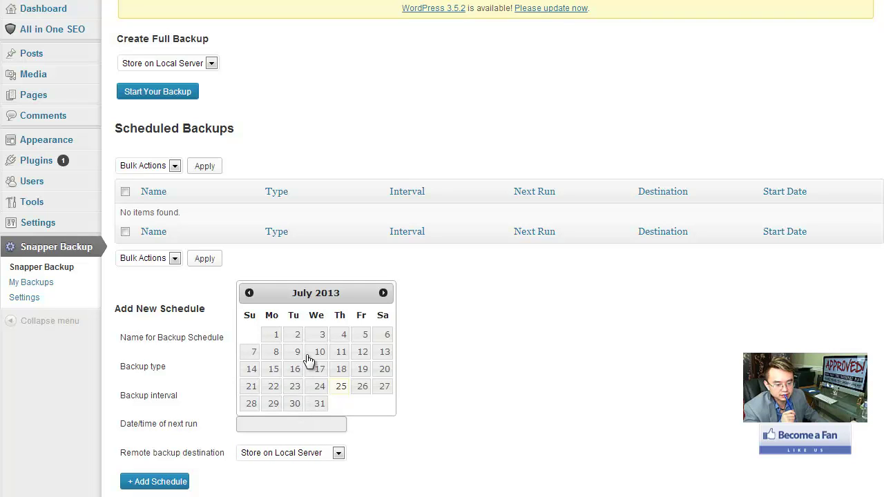
pyautogui.click(440, 371)
pyautogui.scroll(-1, 440, 371)
pyautogui.click(289, 411)
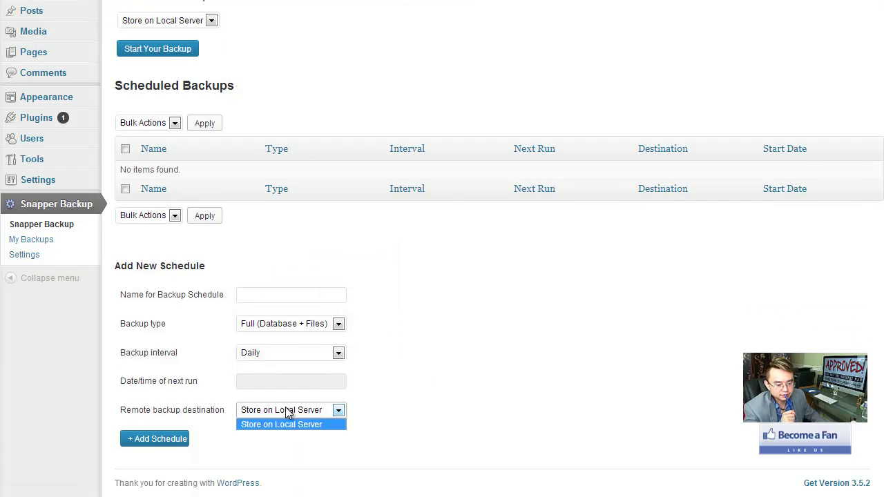
pyautogui.click(283, 429)
# Name the schedule, set its start date to 07/01/2013, and add it to Scheduled Backups.
pyautogui.click(274, 300)
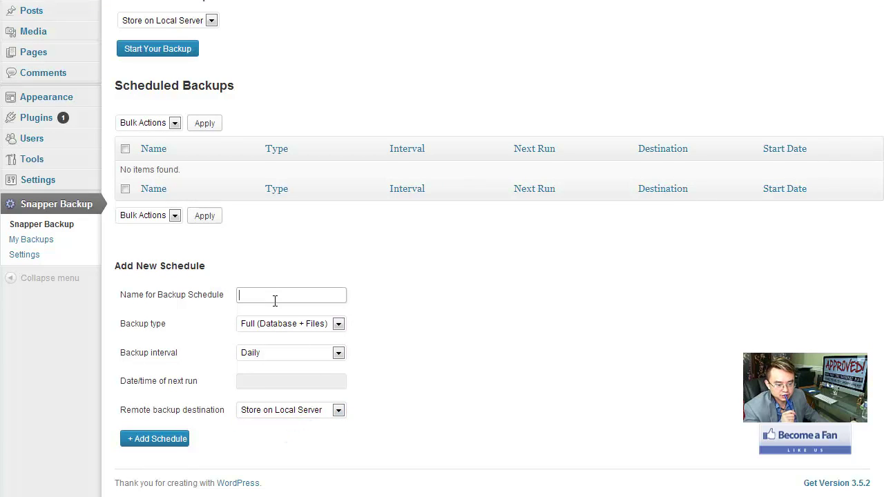
pyautogui.write('han Fan test run')
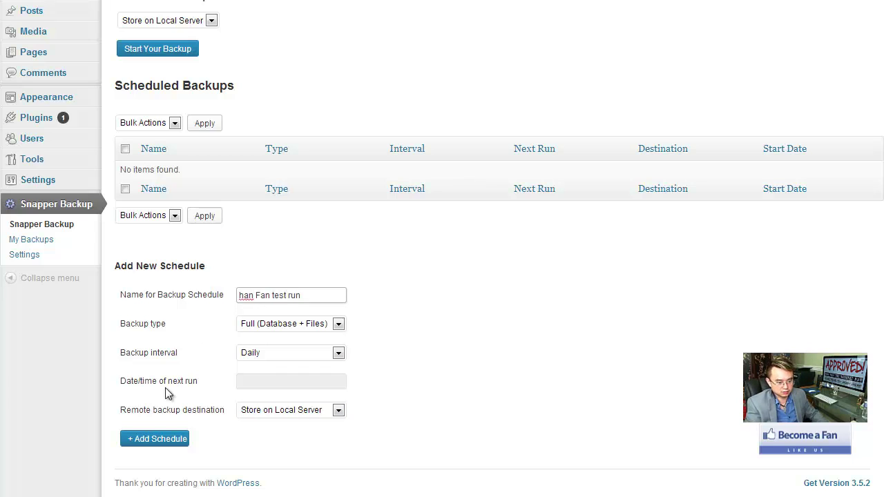
pyautogui.click(127, 445)
pyautogui.click(530, 230)
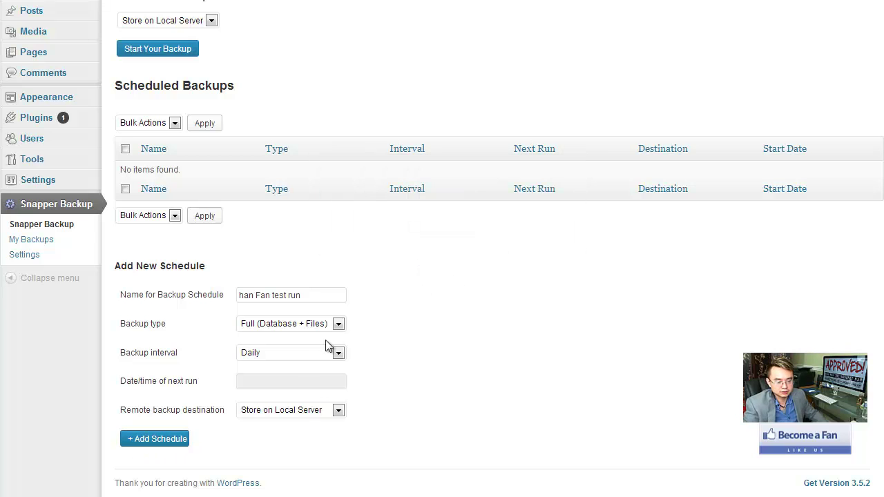
pyautogui.click(275, 379)
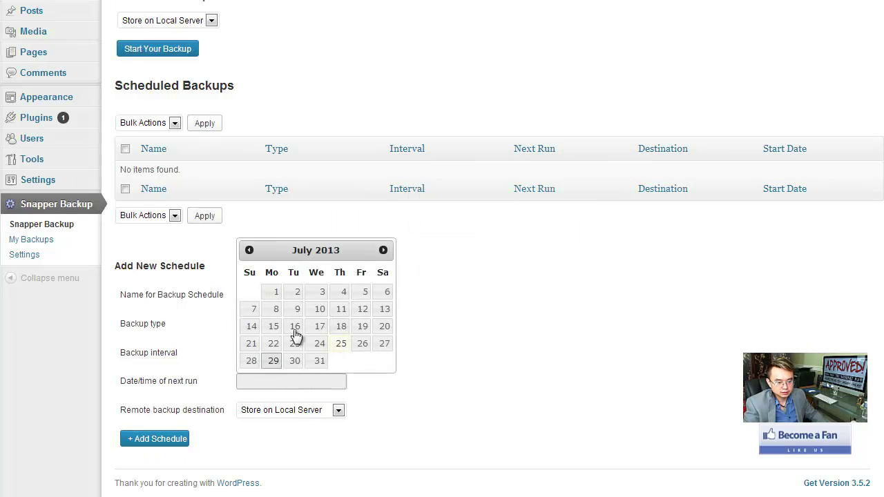
pyautogui.click(273, 293)
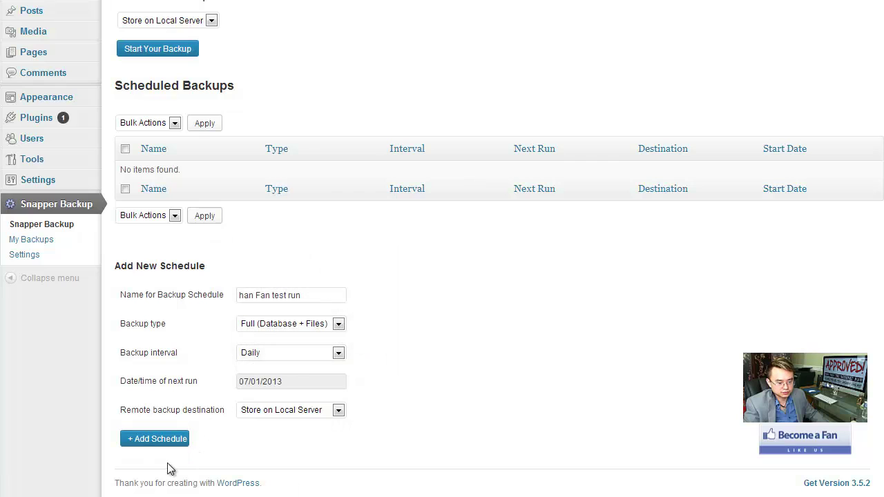
pyautogui.click(152, 441)
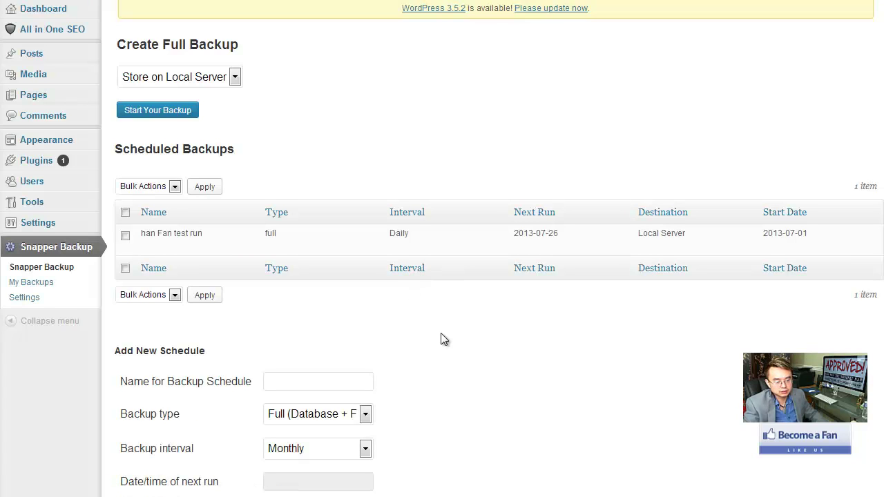
# Select the test-run schedule in Scheduled Backups and delete it.
pyautogui.scroll(-3, 444, 338)
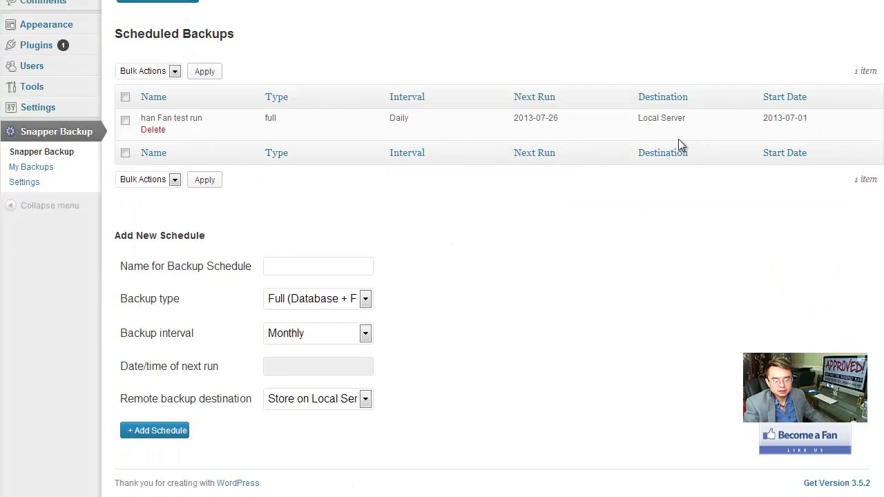
pyautogui.click(126, 121)
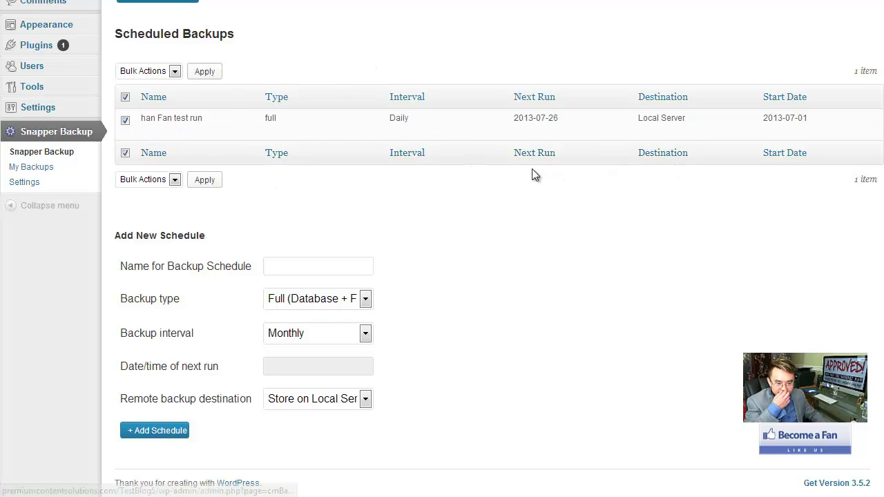
pyautogui.scroll(2, 483, 188)
pyautogui.scroll(1, 478, 194)
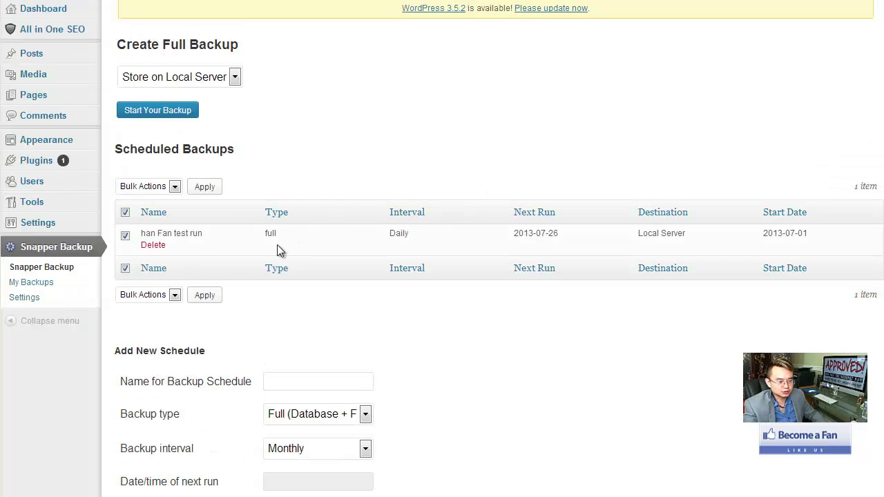
pyautogui.click(159, 246)
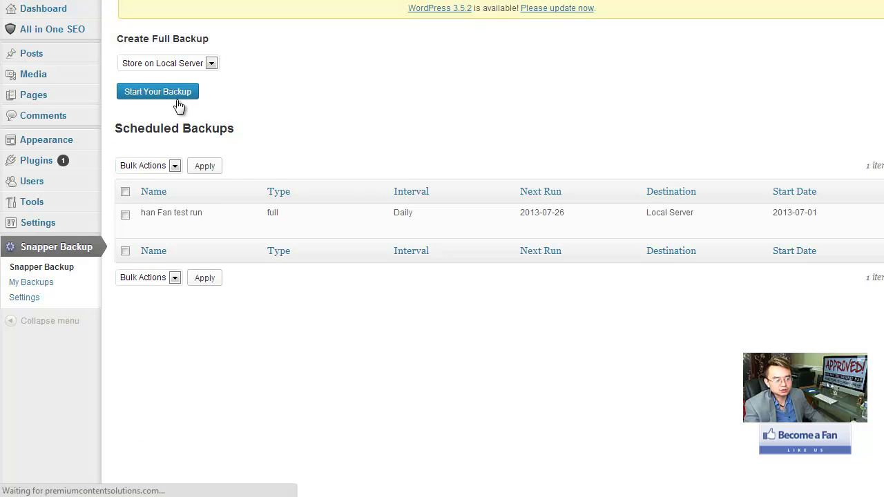
# Start a manual full backup stored on the local server.
pyautogui.moveTo(143, 222)
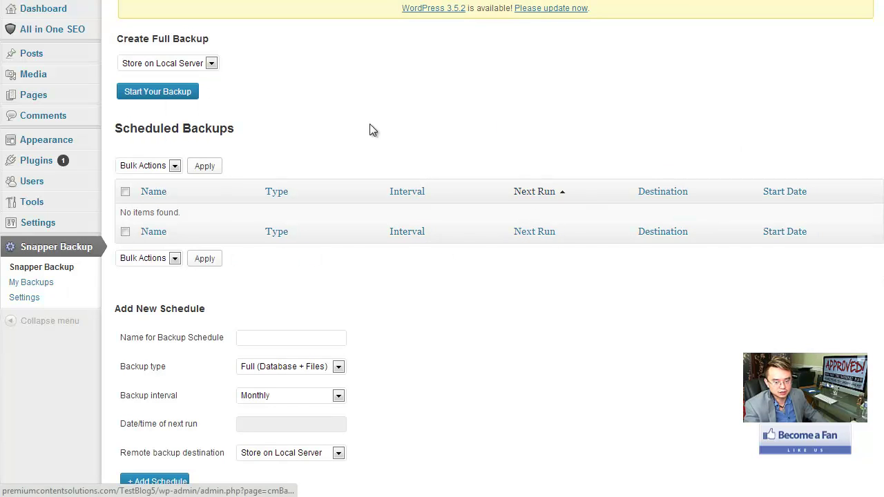
pyautogui.click(170, 95)
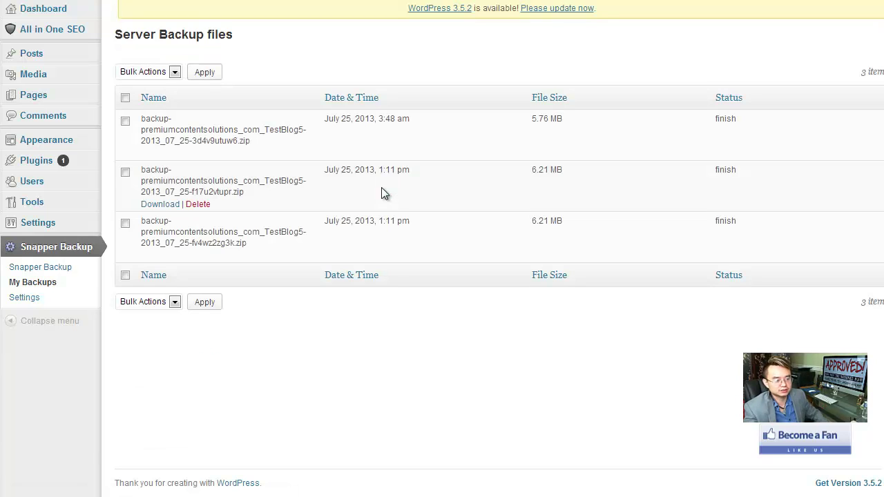
# Reveal the Download and Delete links on the server backup rows.
pyautogui.moveTo(462, 116)
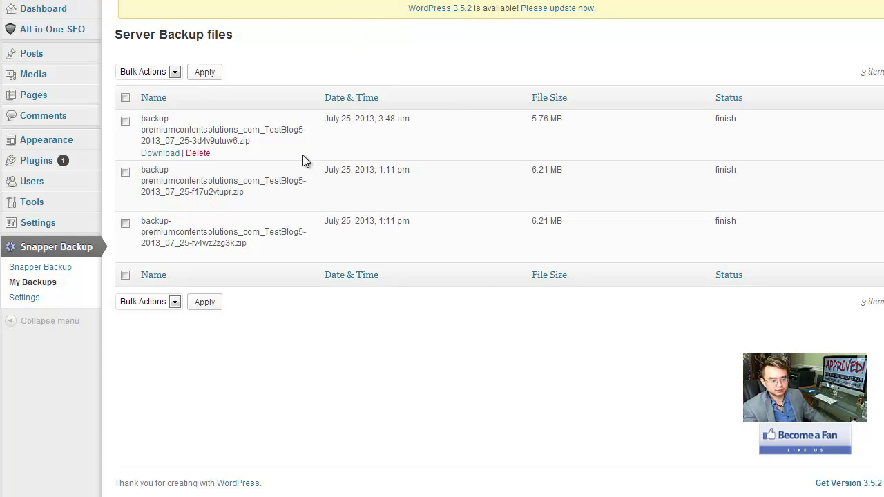
pyautogui.moveTo(328, 182)
pyautogui.moveTo(387, 145)
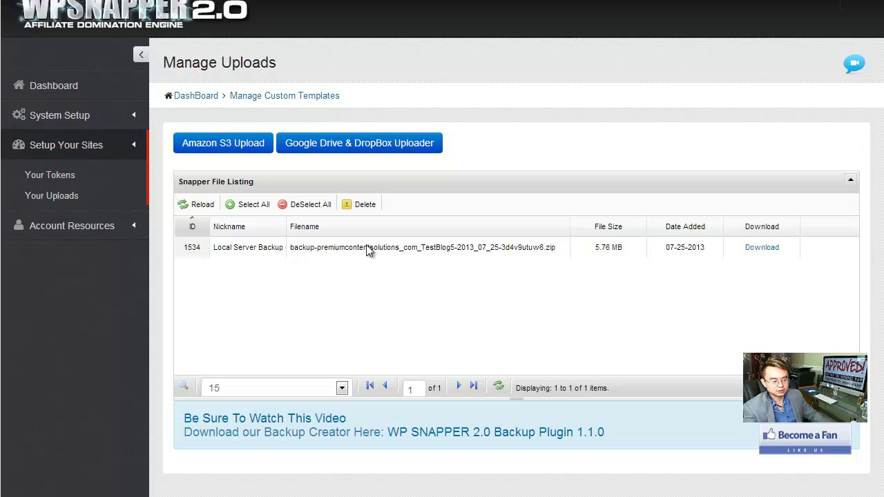
# Reload Your Uploads and delete backup 1535, confirming and dismissing the success alert.
pyautogui.click(66, 197)
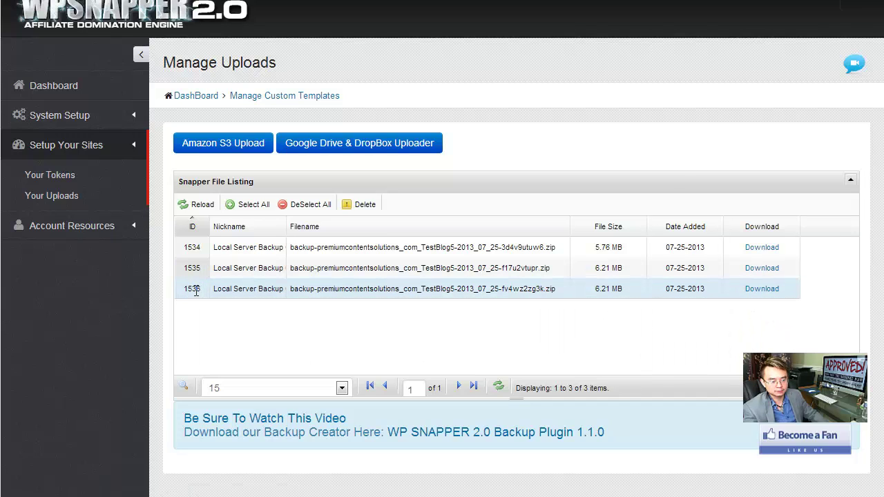
pyautogui.click(192, 209)
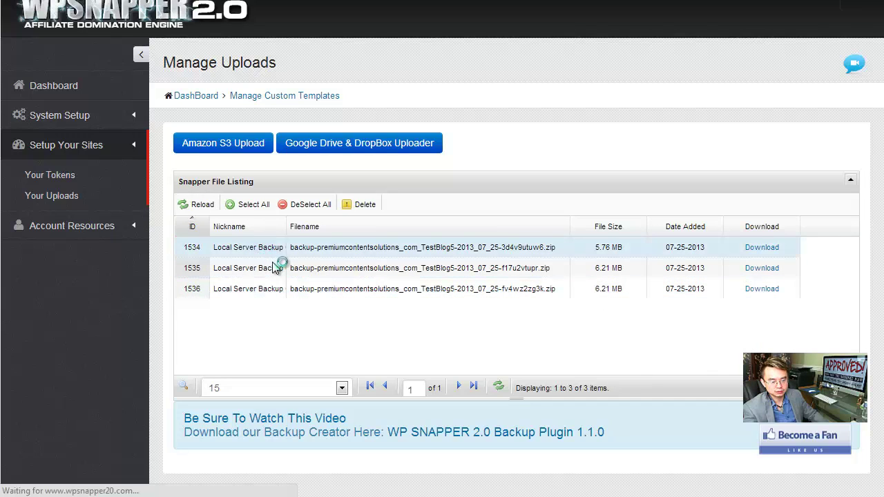
pyautogui.click(194, 267)
pyautogui.click(364, 206)
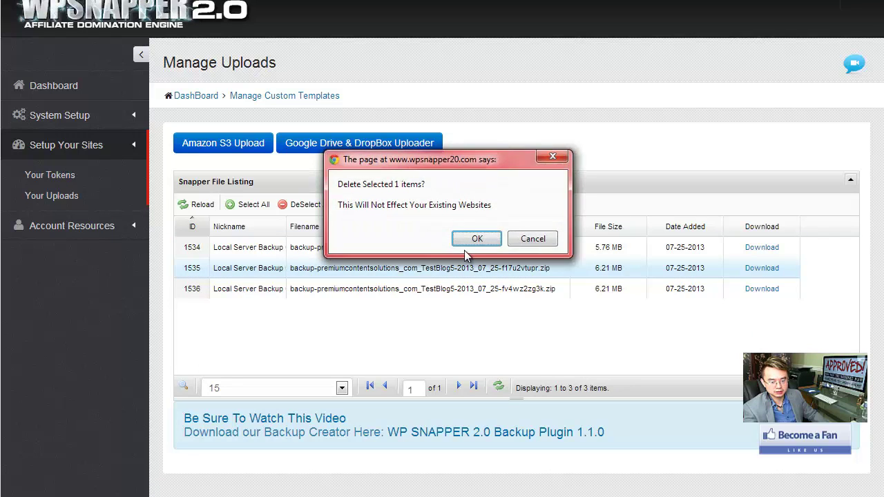
pyautogui.click(467, 241)
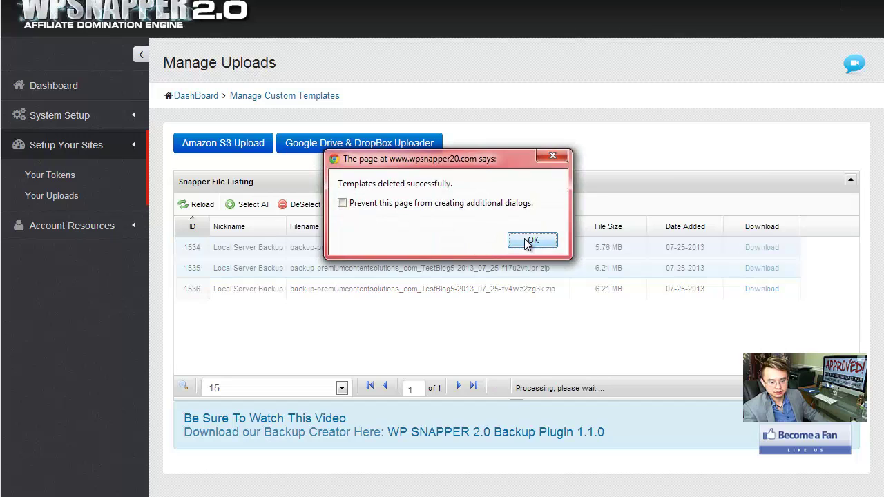
pyautogui.click(529, 241)
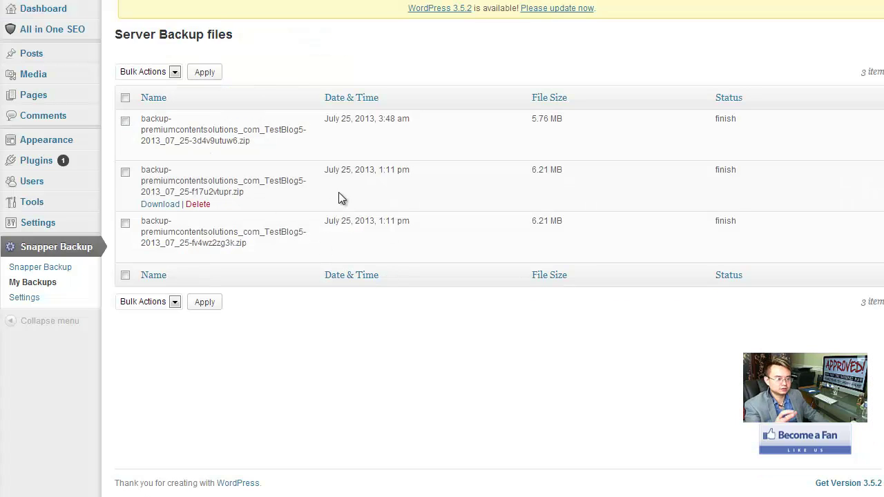
# Reload the server backups page and download the second backup zip (6.2 MB).
pyautogui.rightClick(329, 350)
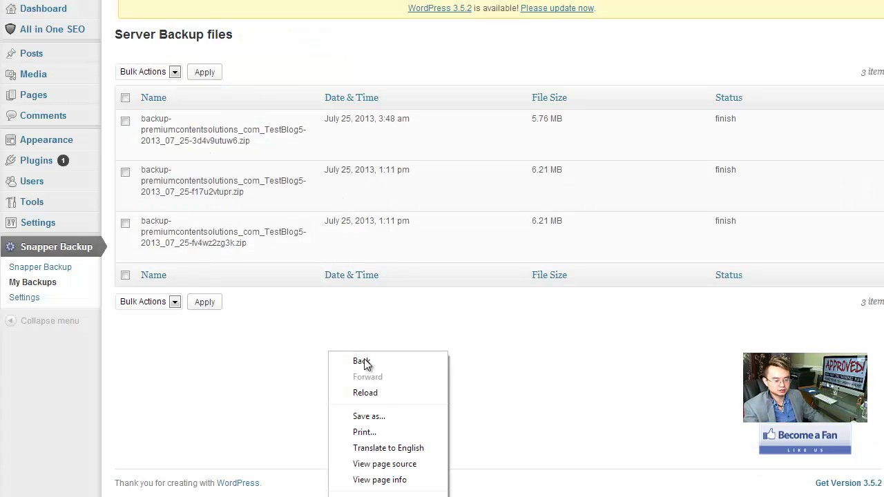
pyautogui.click(389, 392)
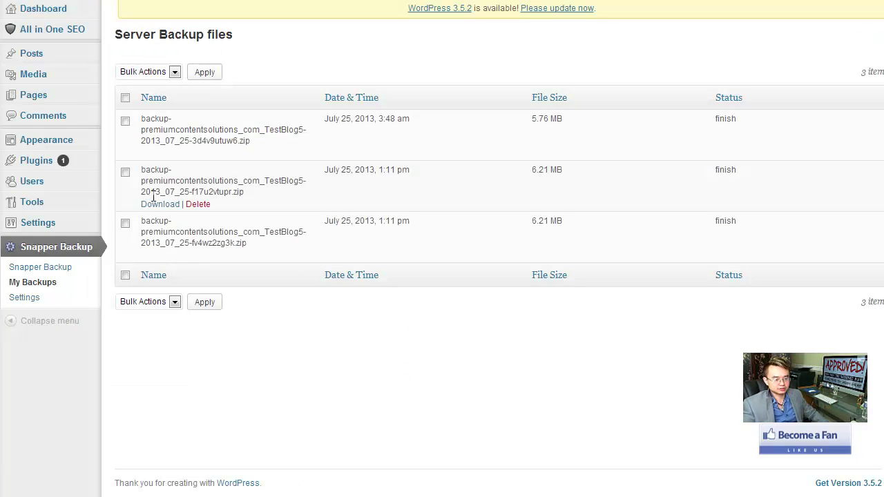
pyautogui.click(125, 172)
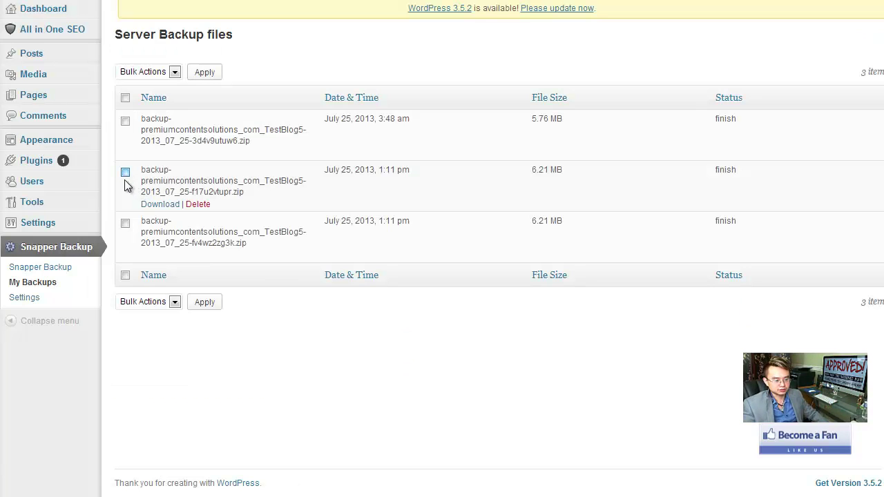
pyautogui.click(155, 204)
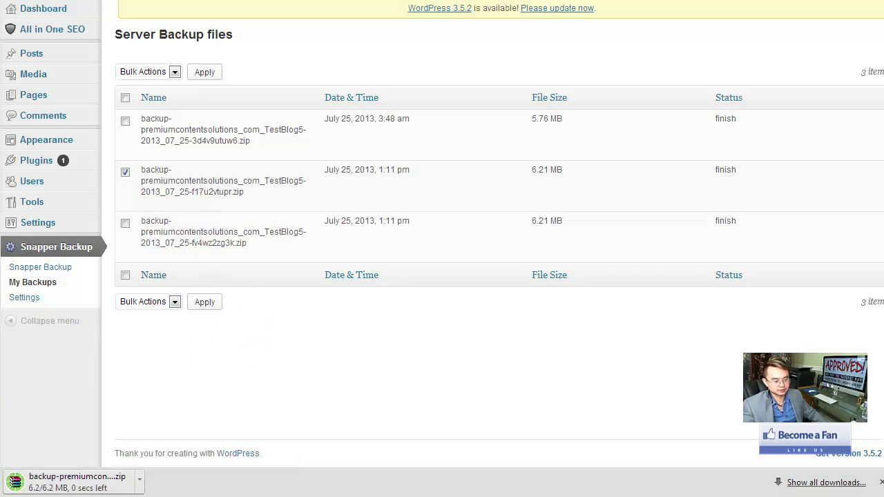
pyautogui.click(140, 482)
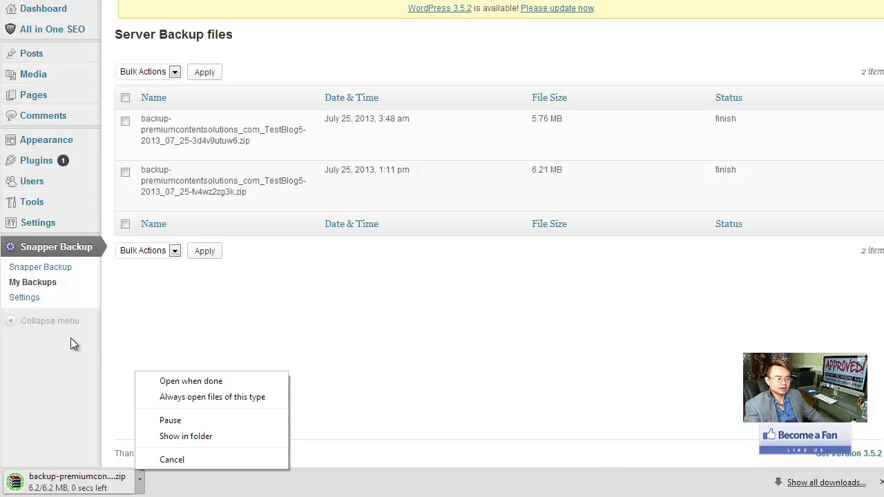
pyautogui.click(31, 303)
# Open Snapper Backup Settings and look over the FTP, Amazon S3 and DropBox sections.
pyautogui.click(28, 298)
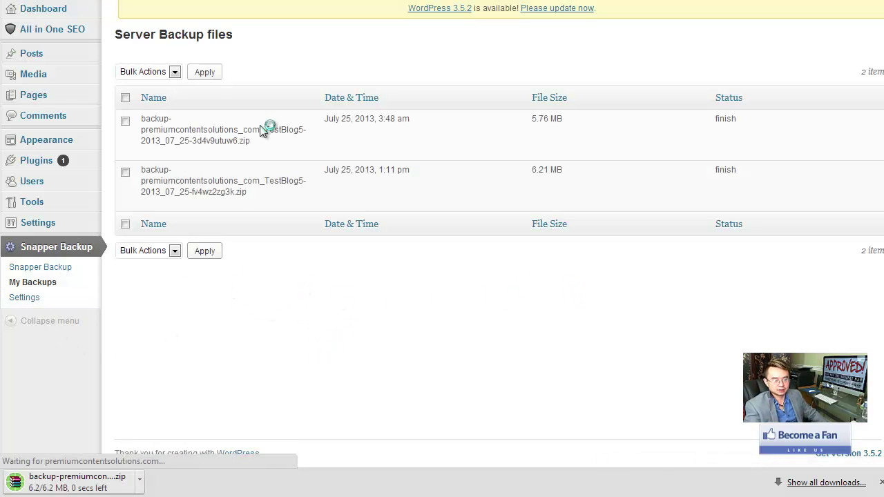
pyautogui.scroll(-4, 352, 124)
pyautogui.scroll(3, 348, 124)
pyautogui.scroll(-2, 349, 124)
pyautogui.scroll(1, 348, 124)
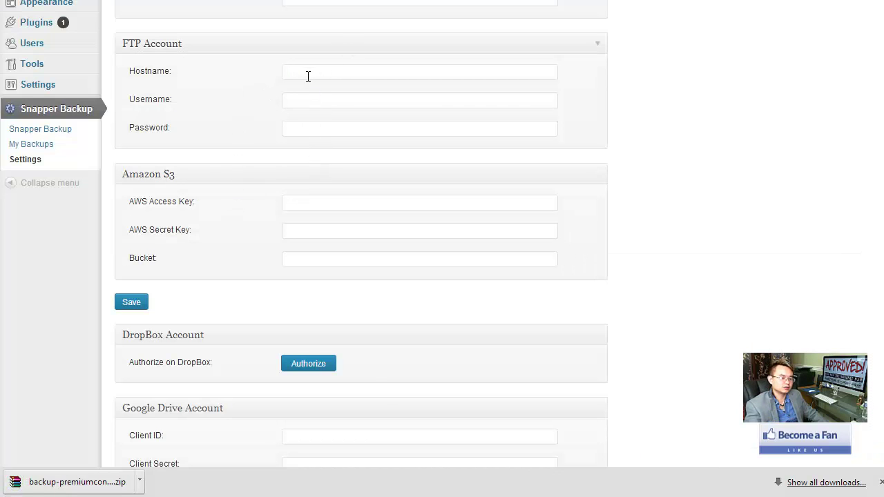
# Check the empty FTP host, username, password, AWS key and Google Drive fields.
pyautogui.click(308, 74)
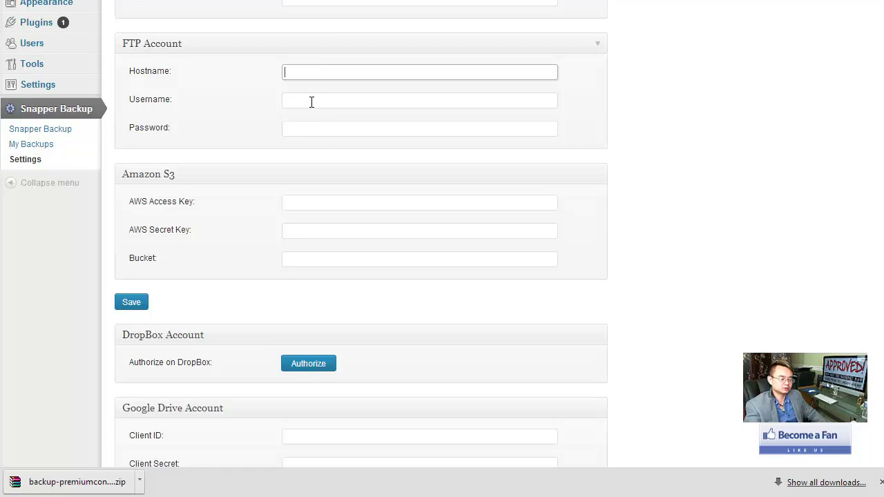
pyautogui.click(311, 102)
pyautogui.click(316, 129)
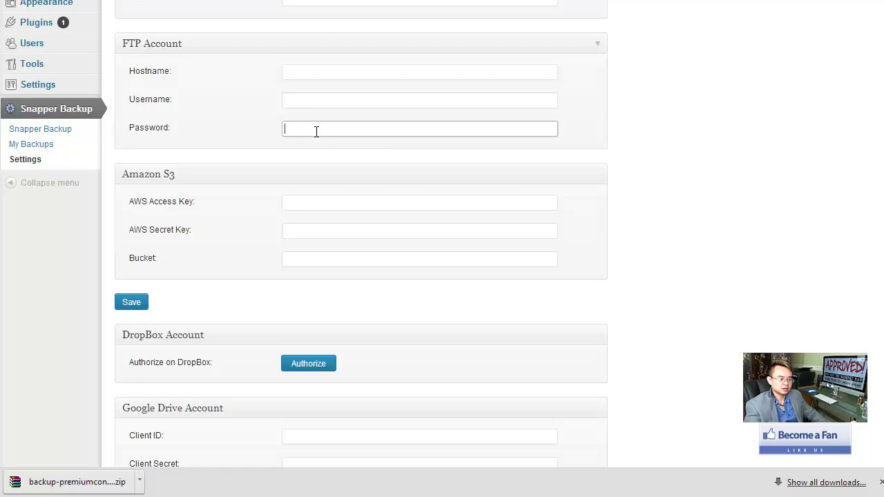
pyautogui.click(316, 211)
pyautogui.click(311, 199)
pyautogui.scroll(-3, 310, 252)
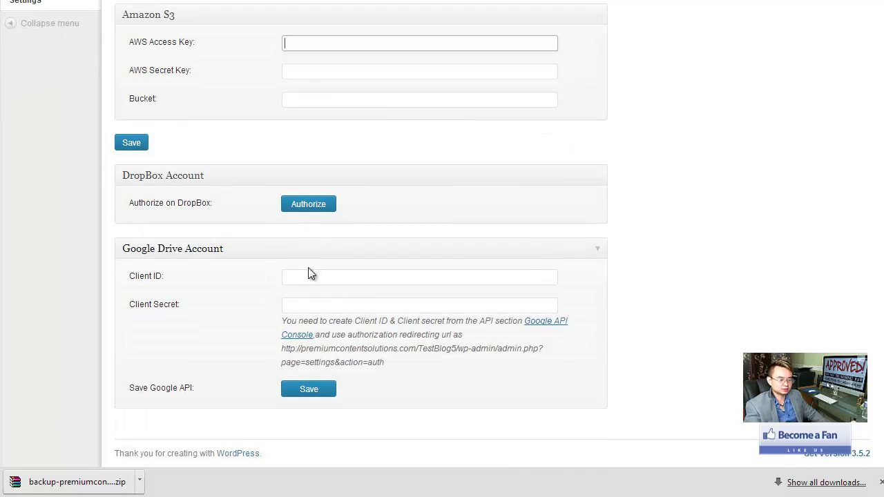
pyautogui.click(316, 280)
pyautogui.scroll(5, 331, 290)
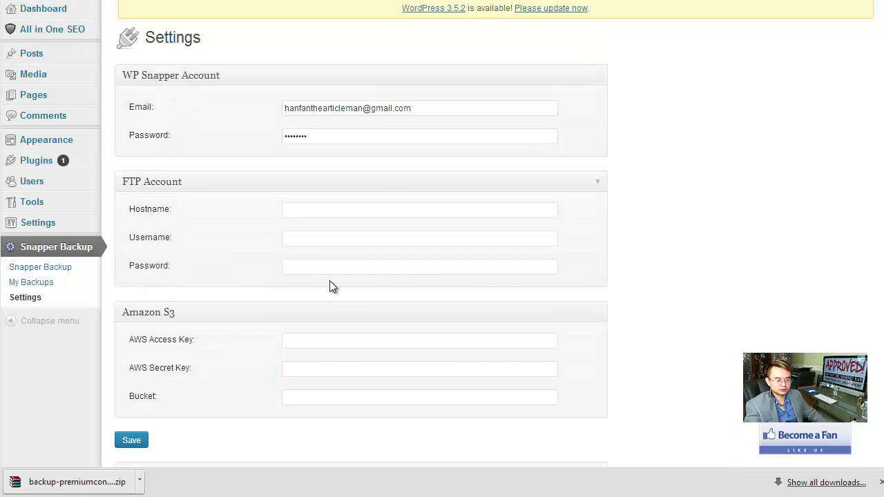
pyautogui.scroll(-3, 329, 281)
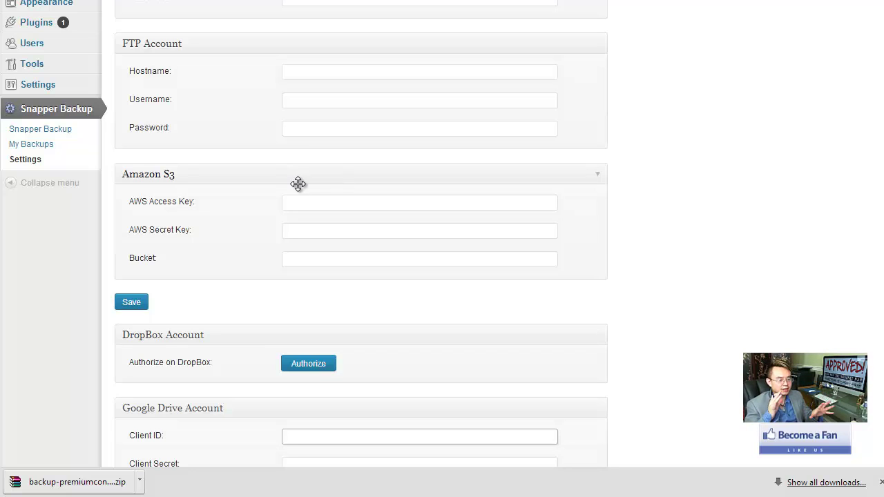
pyautogui.click(302, 232)
pyautogui.click(329, 118)
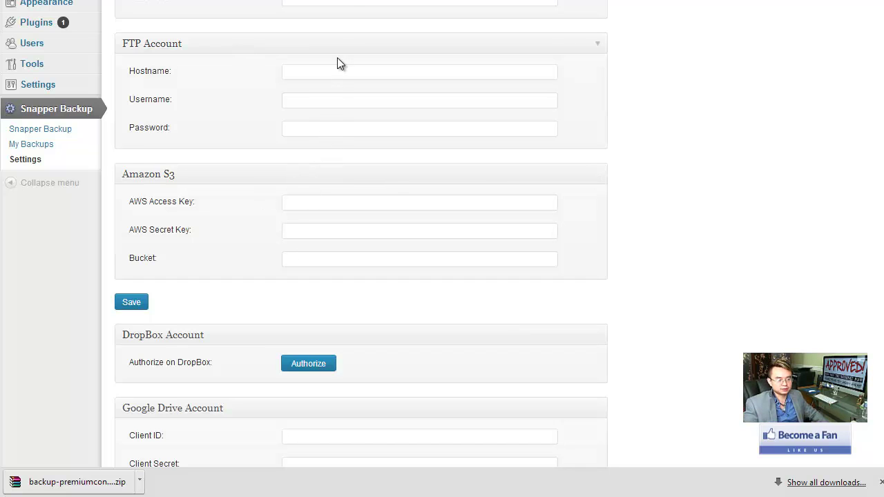
# Scroll through the settings to review the WP Snapper Account login and backup destinations.
pyautogui.scroll(1, 335, 89)
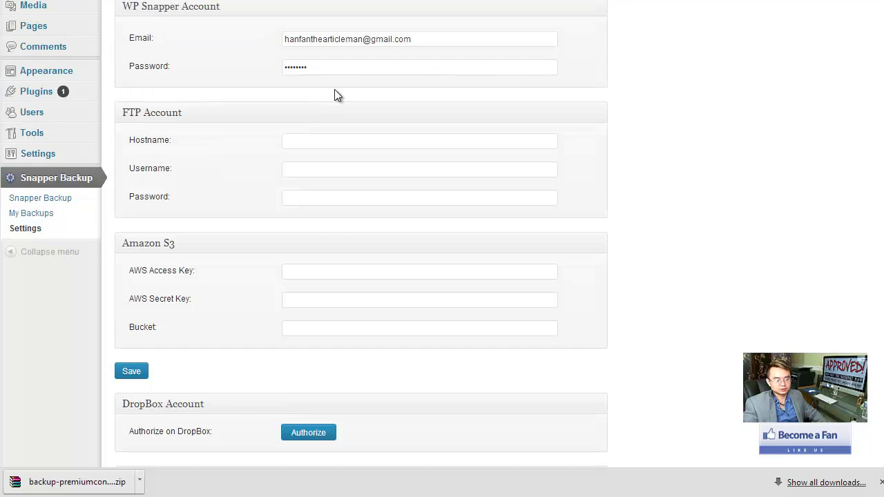
pyautogui.scroll(-2, 335, 89)
pyautogui.scroll(-2, 282, 324)
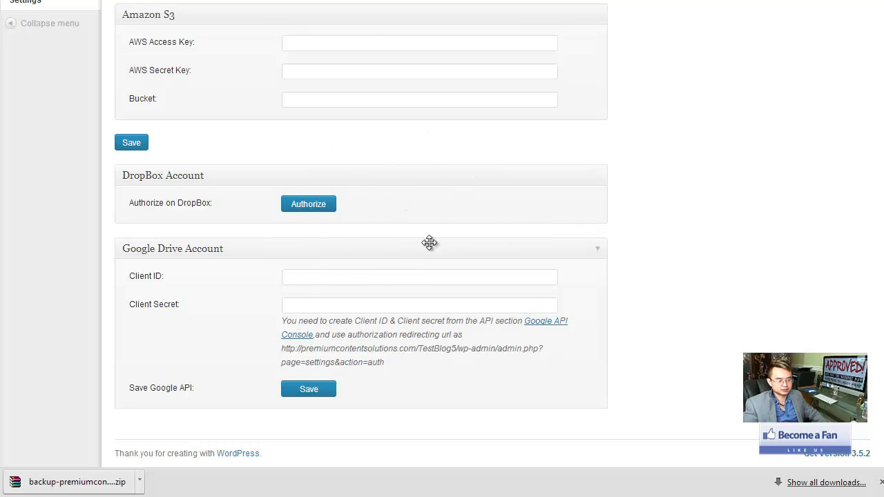
pyautogui.scroll(1, 393, 210)
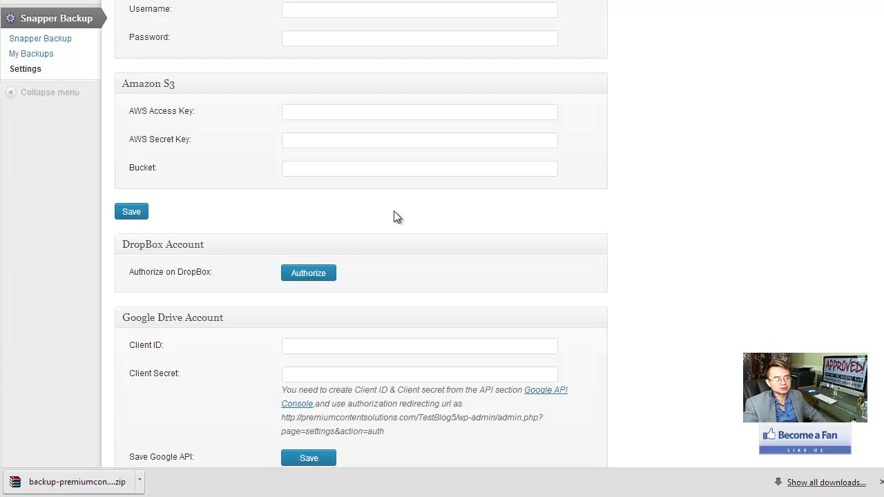
pyautogui.scroll(-1, 397, 217)
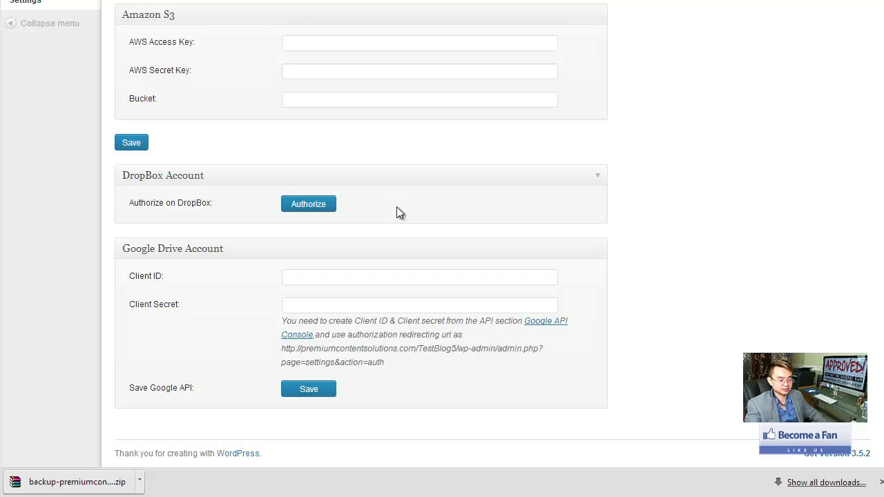
pyautogui.scroll(1, 397, 208)
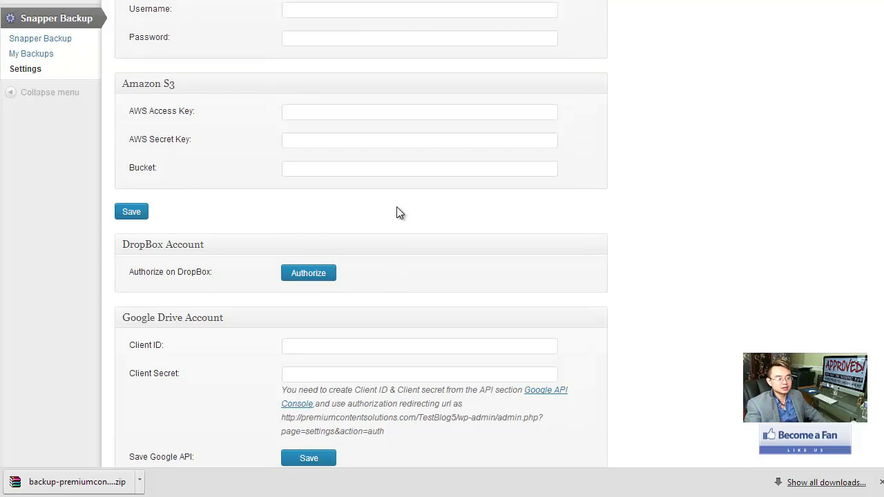
pyautogui.scroll(3, 397, 212)
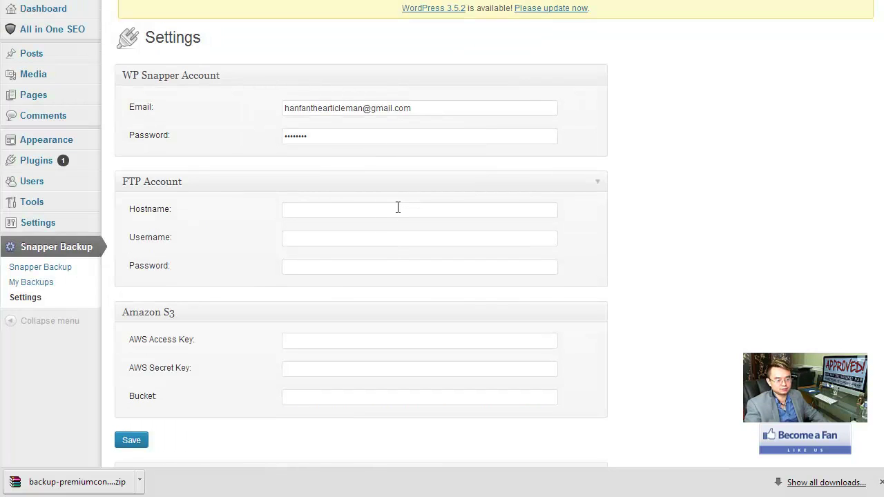
pyautogui.scroll(-4, 397, 207)
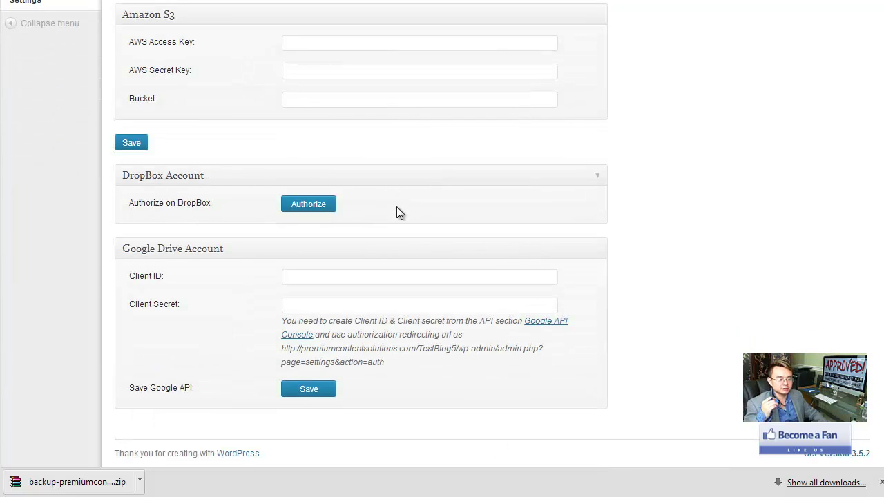
pyautogui.scroll(1, 399, 213)
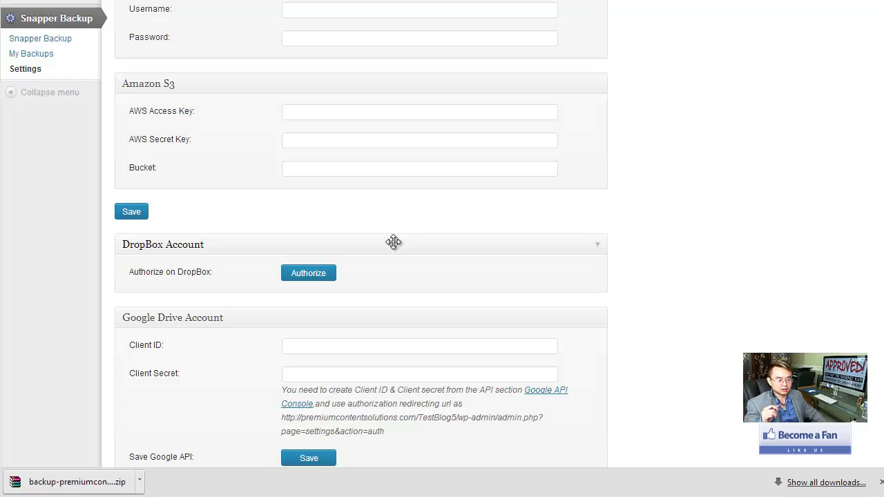
pyautogui.scroll(3, 393, 242)
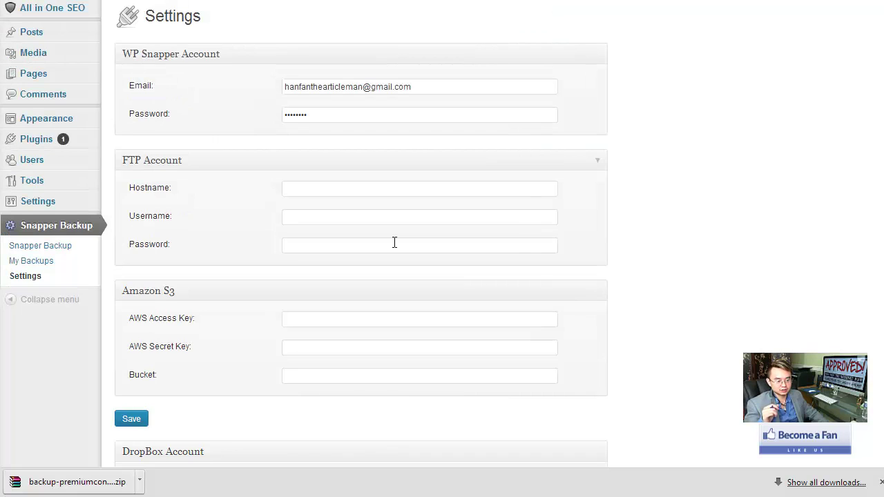
pyautogui.scroll(-2, 394, 242)
pyautogui.scroll(-2, 392, 241)
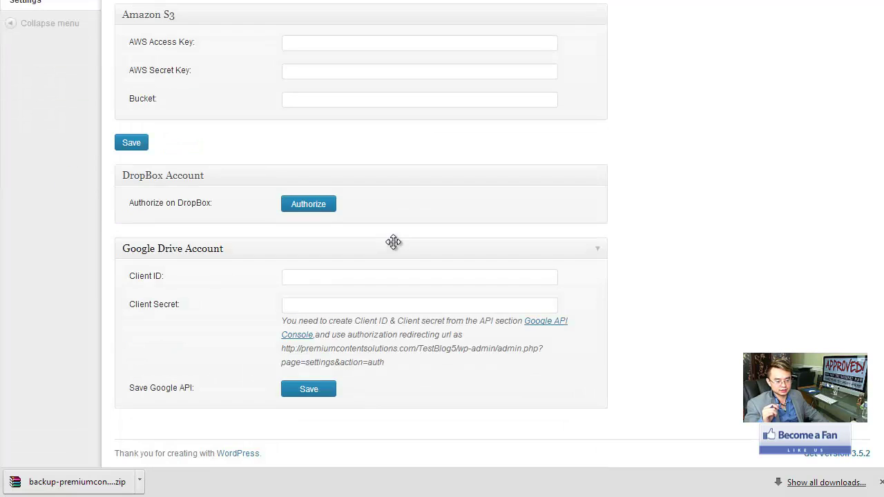
pyautogui.scroll(4, 393, 242)
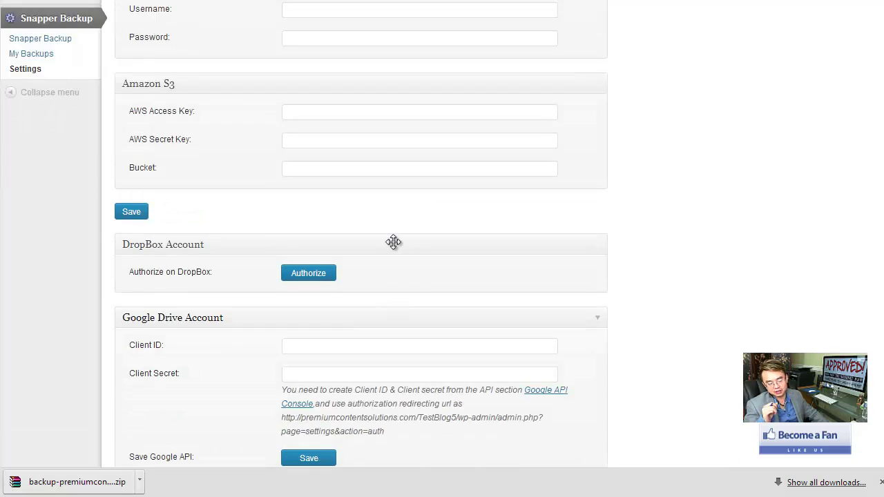
pyautogui.scroll(1, 394, 243)
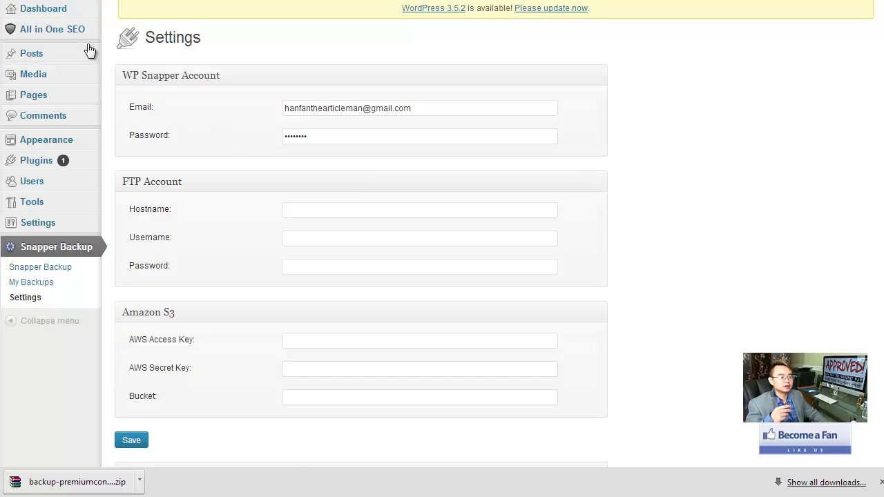
pyautogui.moveTo(65, 29)
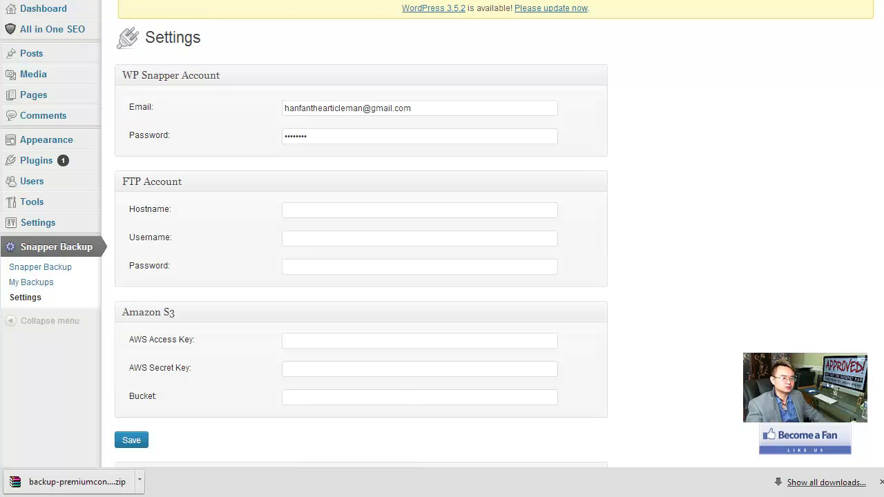
# Return to WPSnapper 2.0's uploads, now listing the 6.21 MB backup, and expand System Setup.
pyautogui.hotkey('ctrl', 'Tab')
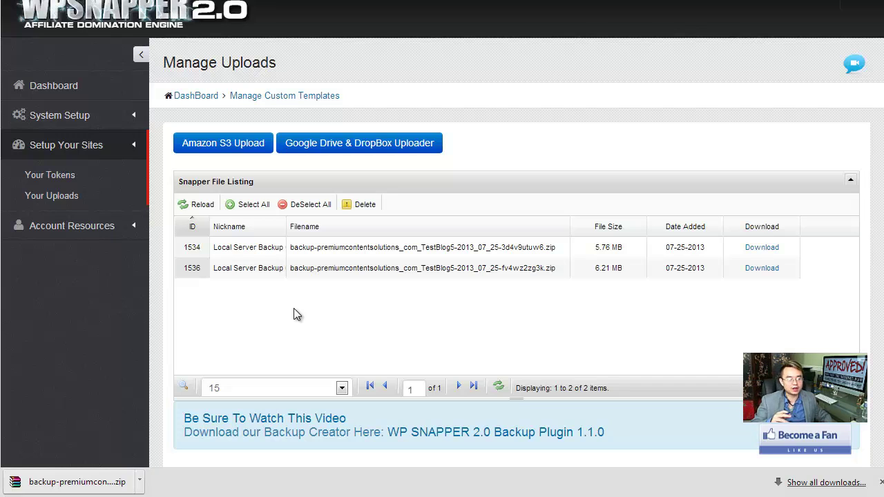
pyautogui.click(112, 125)
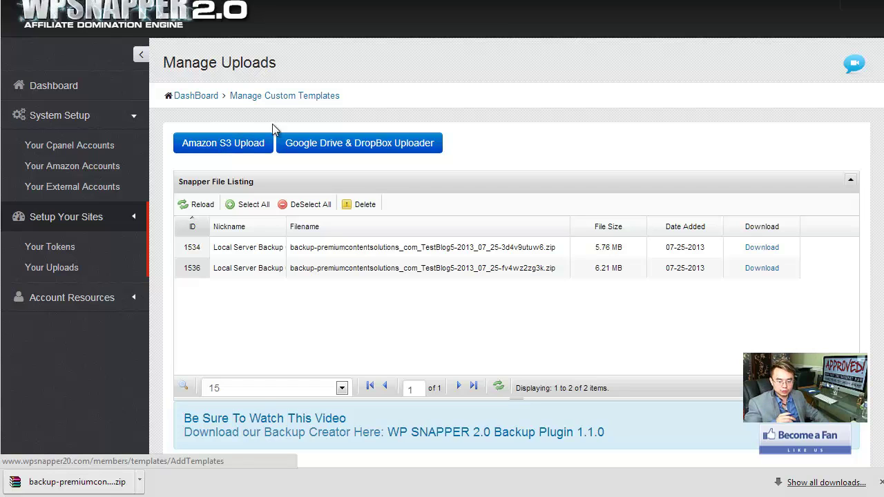
# Close the downloads bar and go to Your Tokens under Setup Your Sites.
pyautogui.click(879, 482)
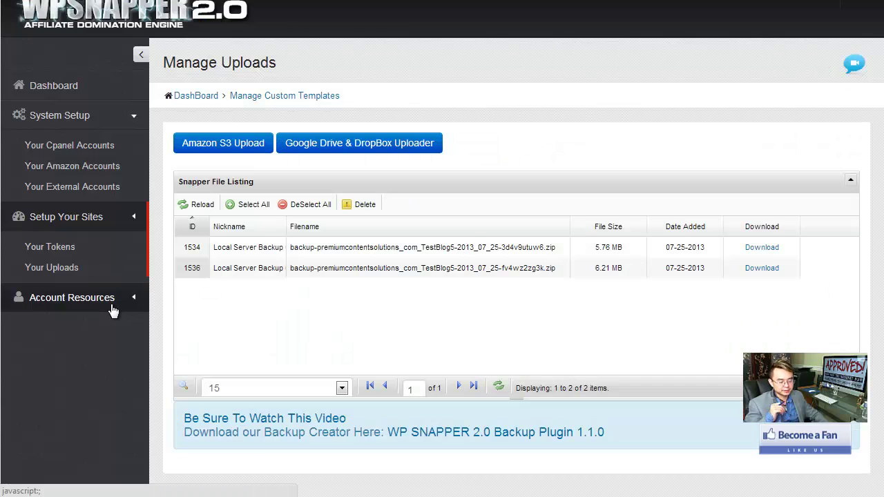
pyautogui.click(86, 256)
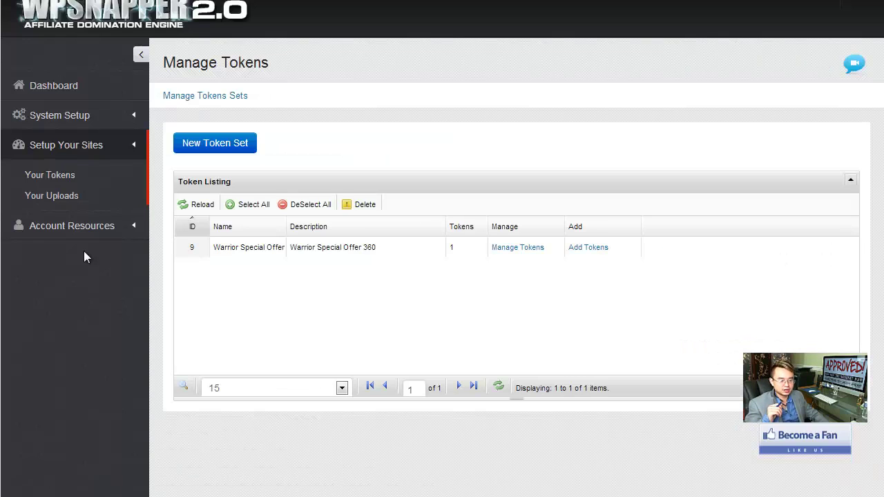
# Create token set 'Amazon review Sites' with description 'My Amazon review sites'.
pyautogui.click(216, 145)
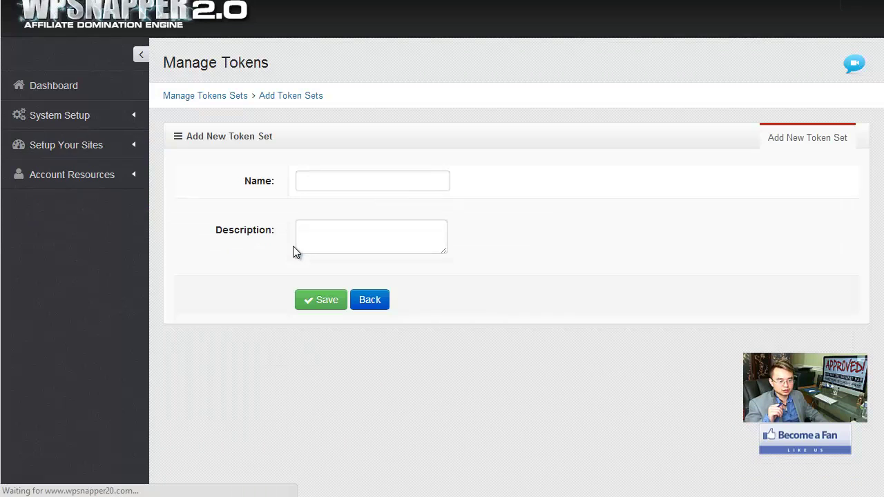
pyautogui.click(319, 172)
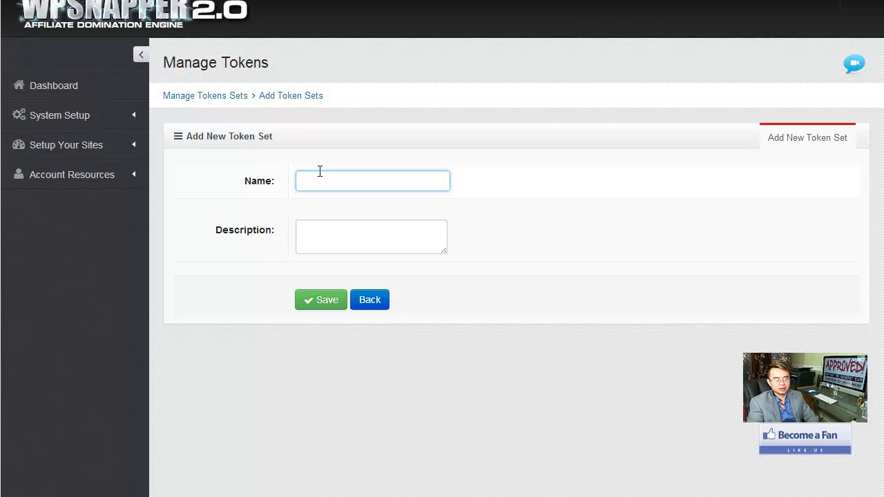
pyautogui.write('Amazon review Sites')
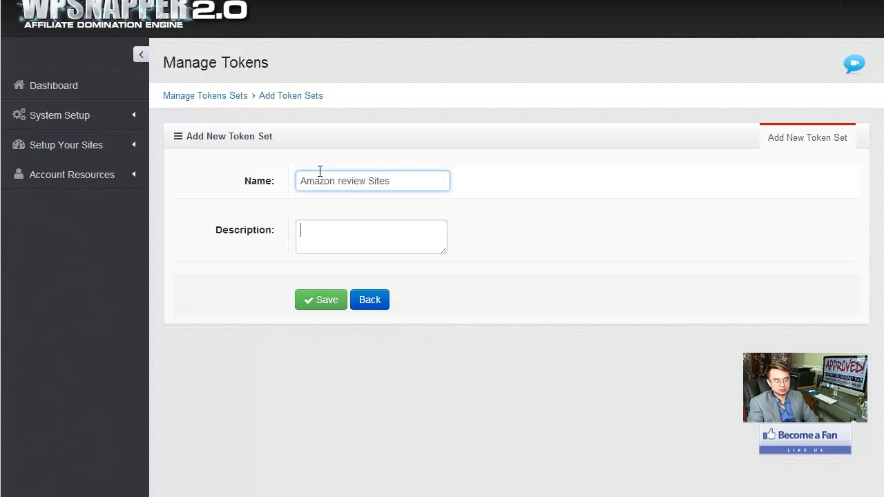
pyautogui.write('My Ama')
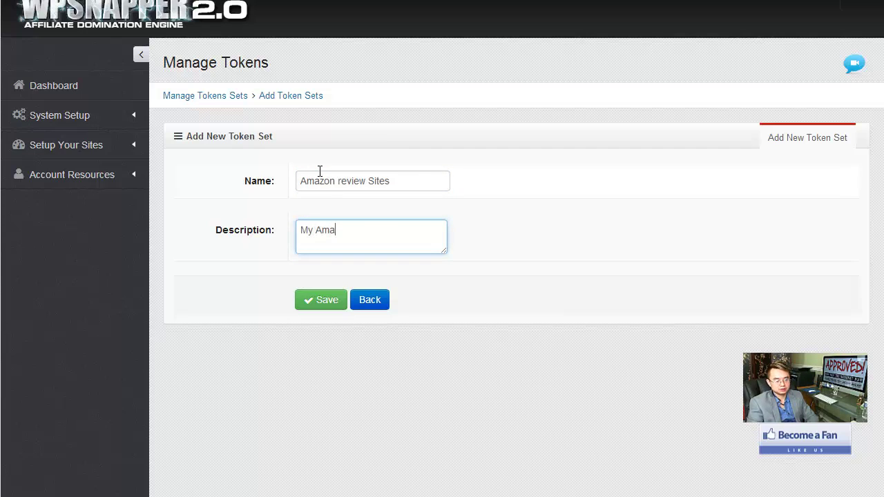
pyautogui.write('zon review sites')
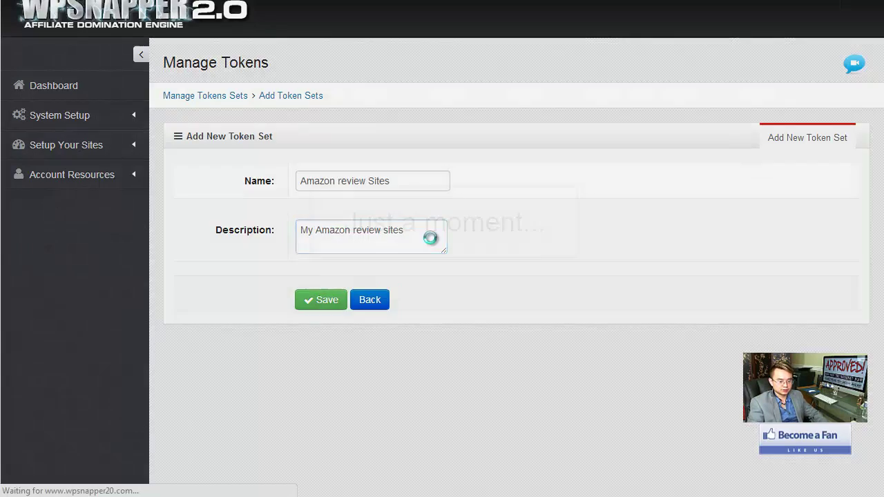
pyautogui.click(323, 302)
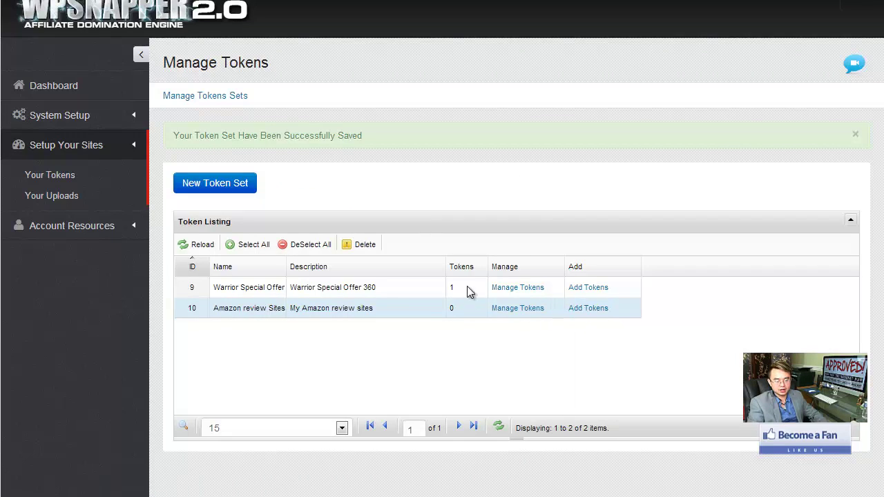
# Add token SITE_TITLE with value MyIpadReview.com to the Amazon review Sites set.
pyautogui.click(588, 311)
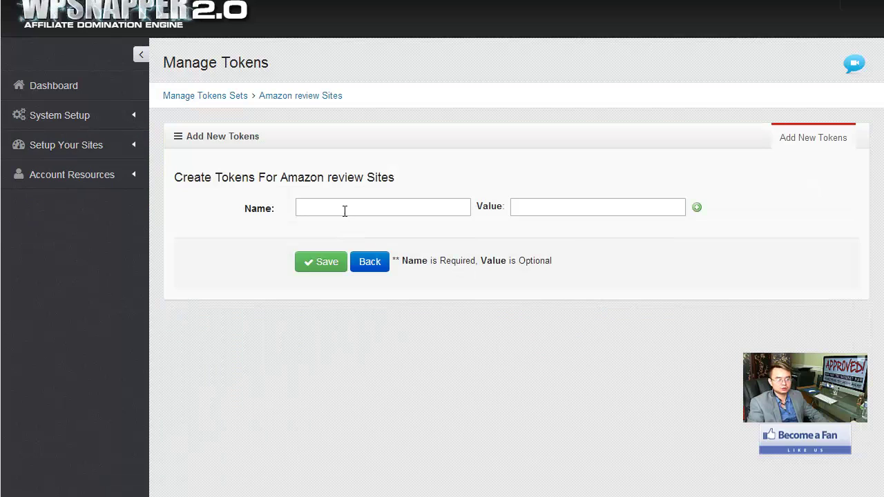
pyautogui.click(344, 211)
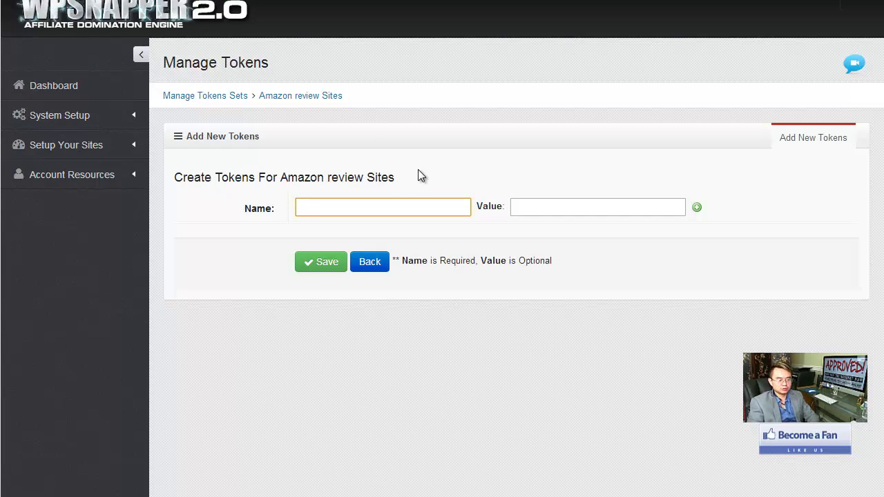
pyautogui.write('SI')
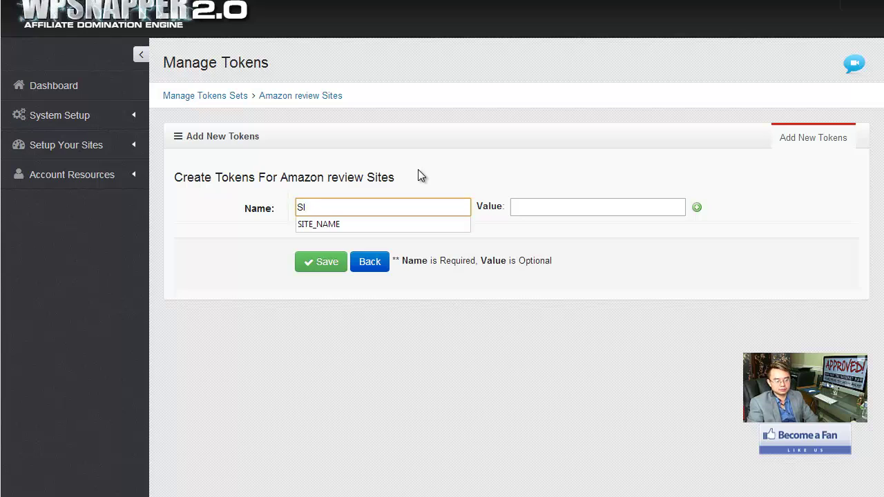
pyautogui.write('TE')
pyautogui.write('TN')
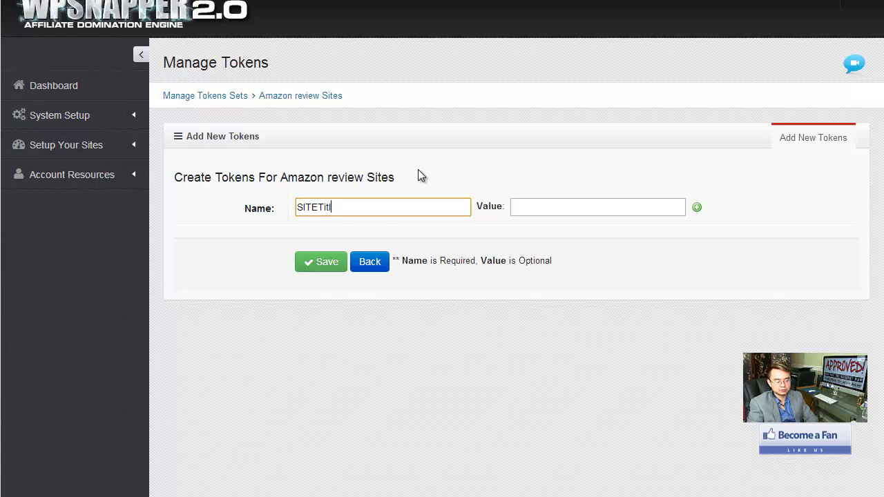
pyautogui.press('BackSpace')
pyautogui.press('BackSpace')
pyautogui.write('_TITLE')
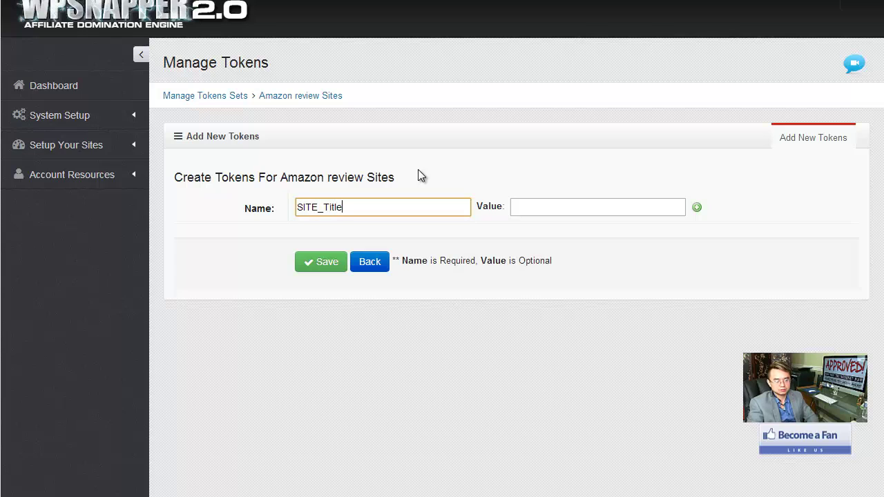
pyautogui.press('Tab')
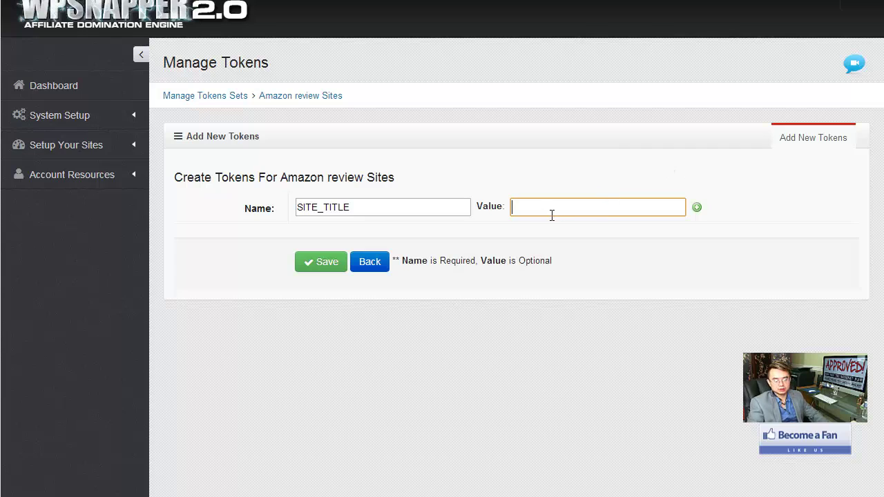
pyautogui.write('MyIpadReview.com')
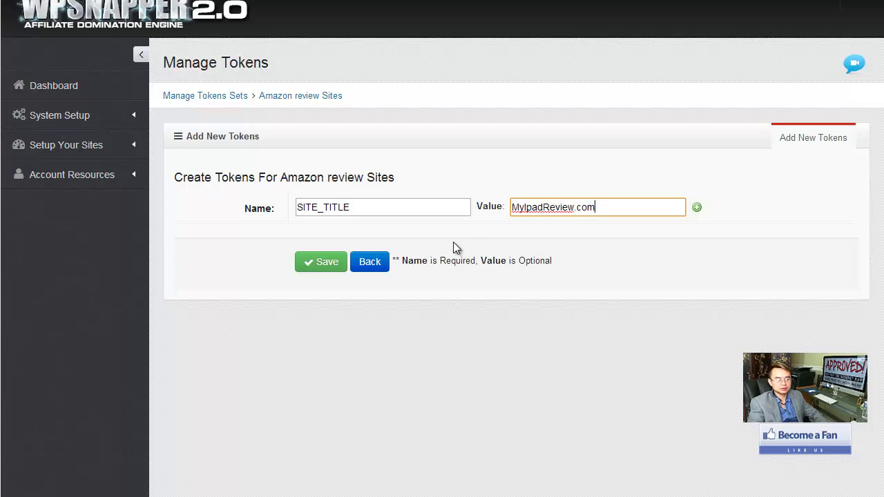
pyautogui.click(327, 266)
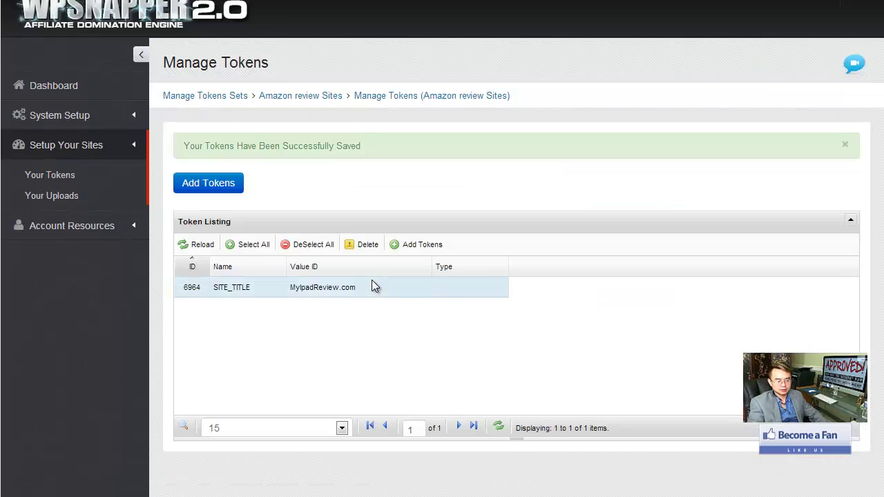
# Copy the SITE_TITLE token name and paste it as the WordPress Site Title.
pyautogui.moveTo(253, 289); pyautogui.dragTo(219, 286)
pyautogui.rightClick(231, 286)
pyautogui.click(247, 296)
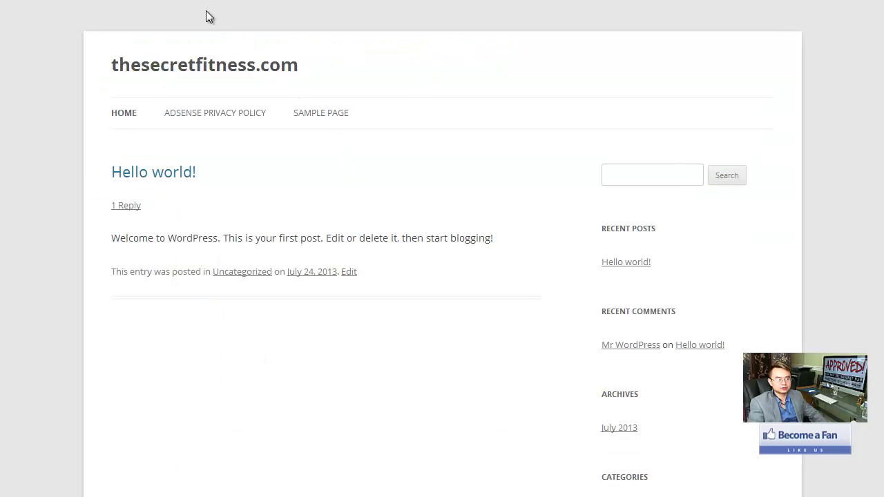
pyautogui.moveTo(96, 2)
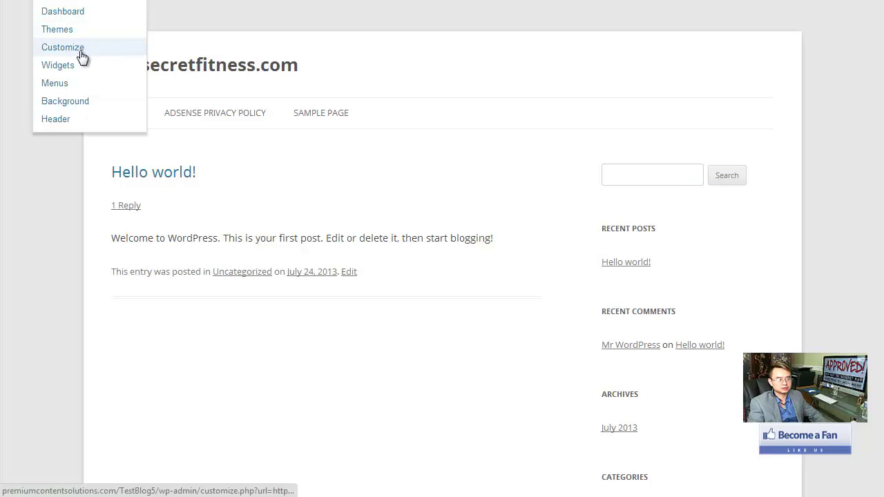
pyautogui.click(72, 14)
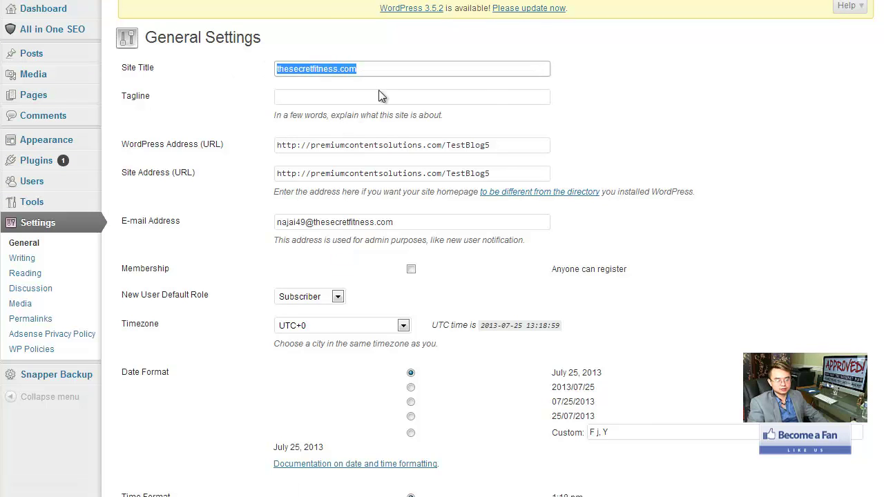
pyautogui.hotkey('ctrl', 'v')
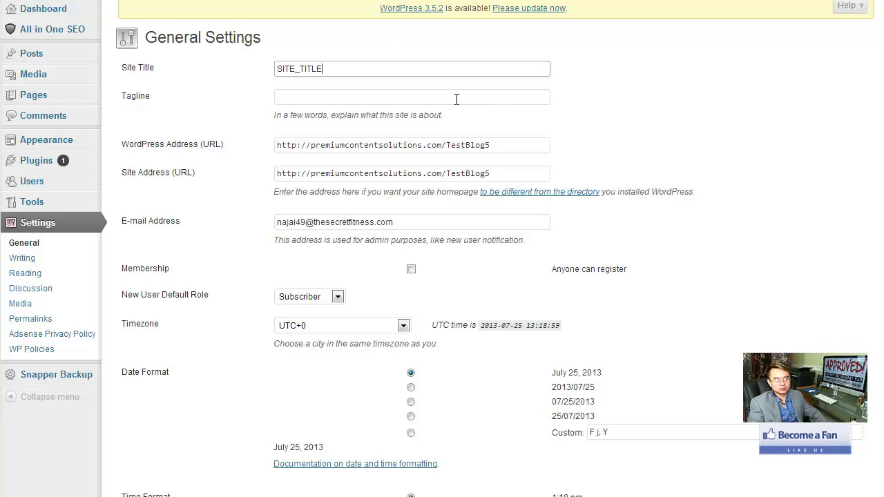
pyautogui.click(395, 96)
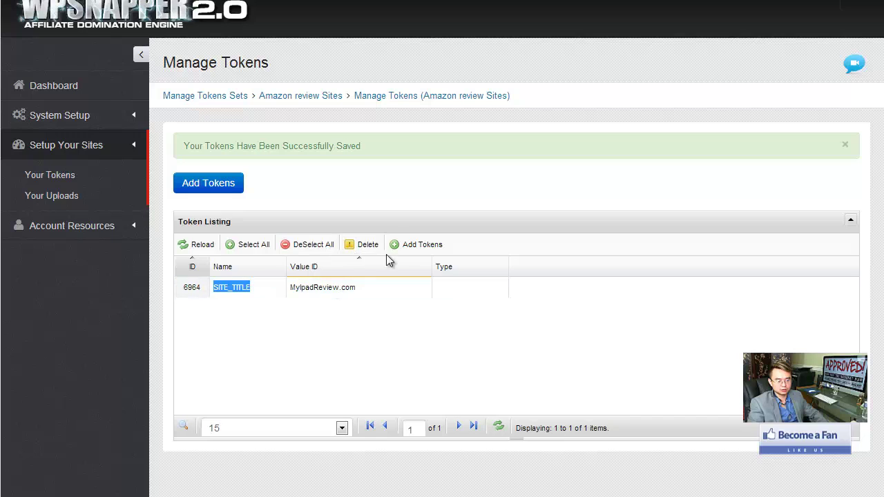
# Start a new token in the Amazon review Sites set named SITE_TAGLINE.
pyautogui.click(231, 187)
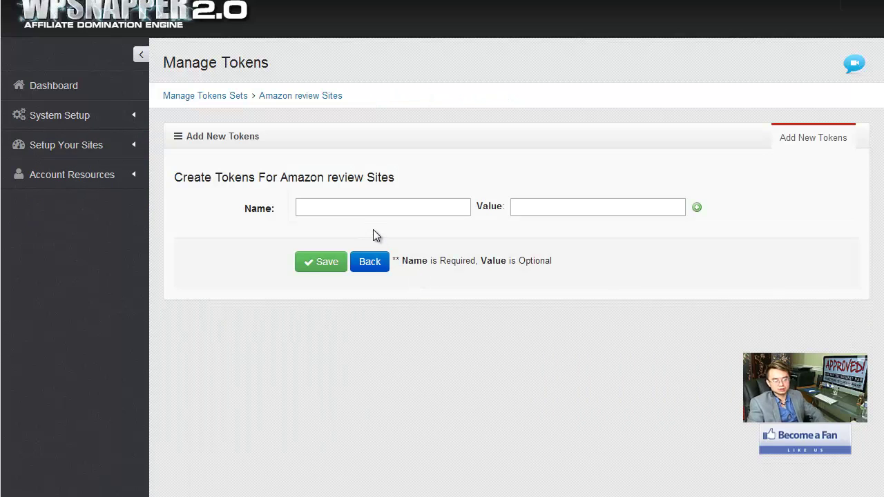
pyautogui.click(361, 209)
pyautogui.write('Si')
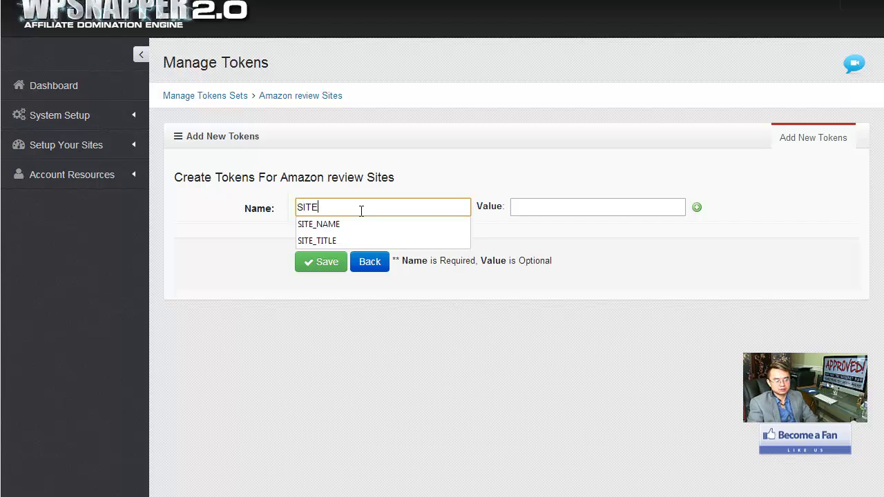
pyautogui.write('TE_Ta')
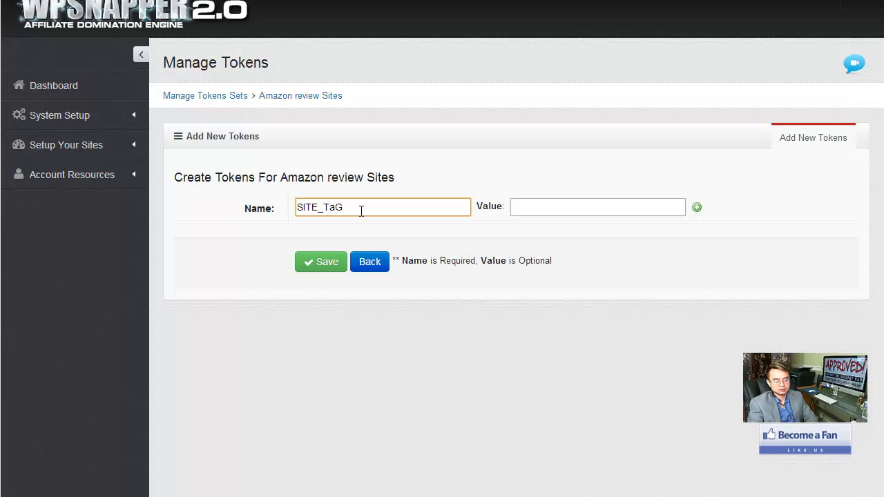
pyautogui.write('gLine')
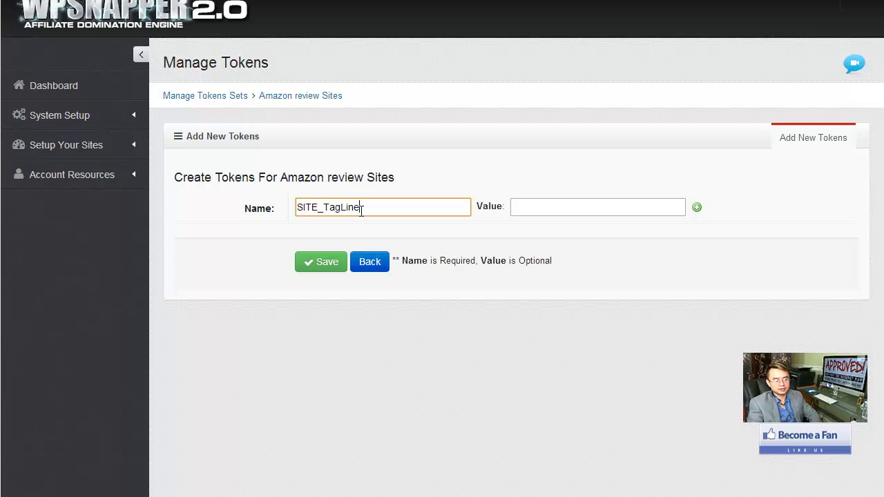
# Enter the token value 'Best Review on Primary_Keyword', fixing typos along the way.
pyautogui.click(548, 213)
pyautogui.write('my')
pyautogui.press('BackSpace')
pyautogui.press('BackSpace')
pyautogui.press('BackSpace')
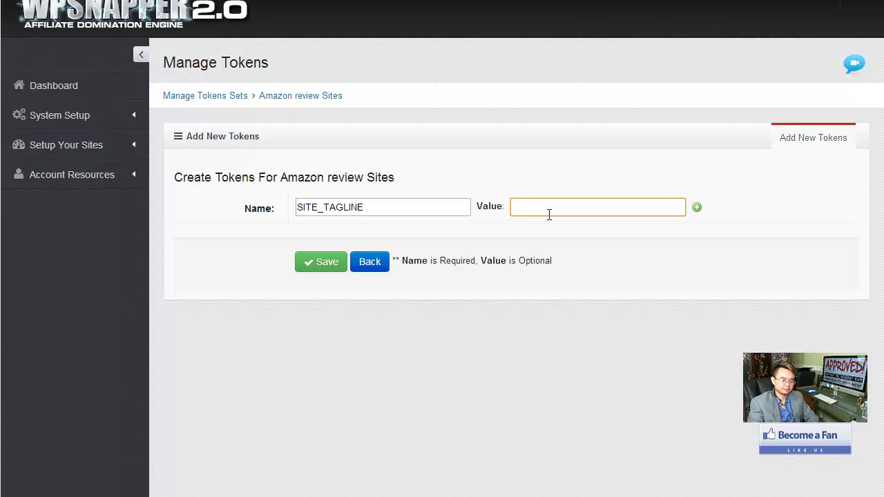
pyautogui.write('My Best')
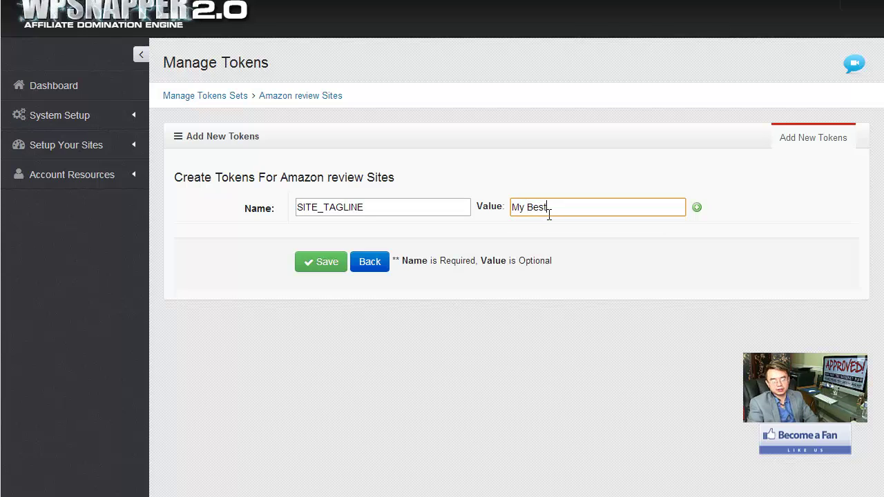
pyautogui.press('BackSpace')
pyautogui.press('BackSpace')
pyautogui.press('BackSpace')
pyautogui.press('BackSpace')
pyautogui.write('Best Review a')
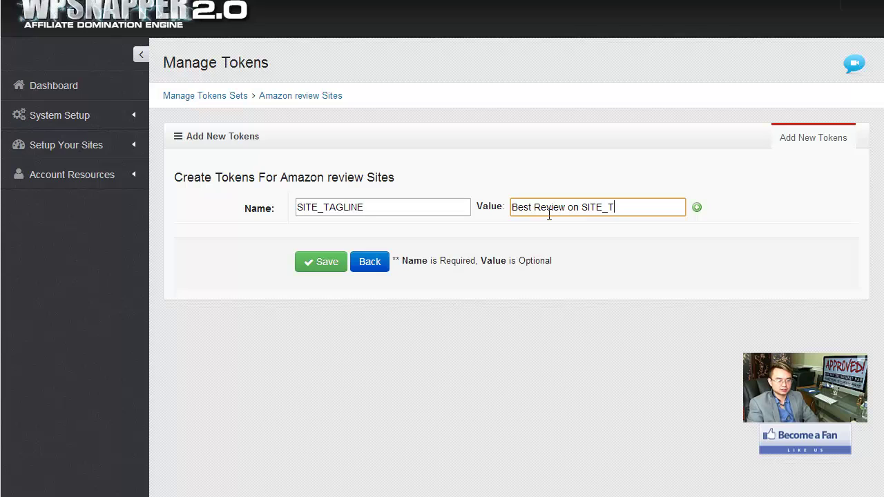
pyautogui.write('ame')
pyautogui.press('BackSpace')
pyautogui.press('BackSpace')
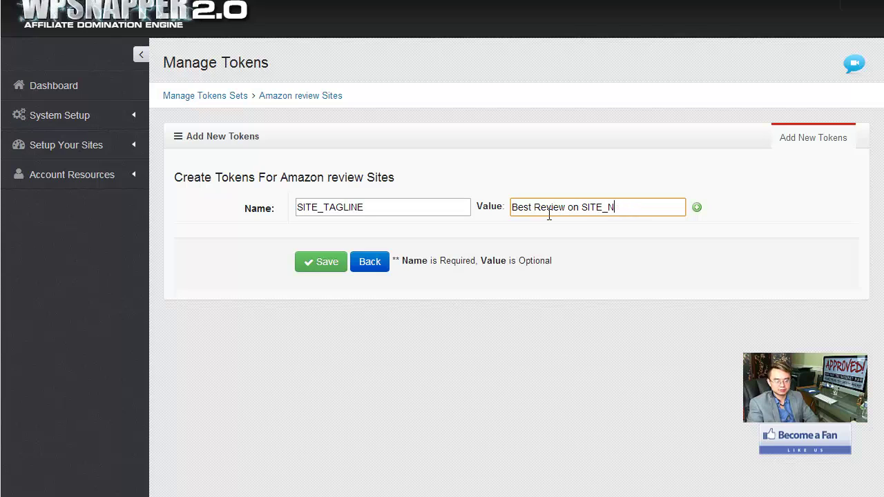
pyautogui.write('ME')
pyautogui.press('BackSpace')
pyautogui.press('BackSpace')
pyautogui.press('BackSpace')
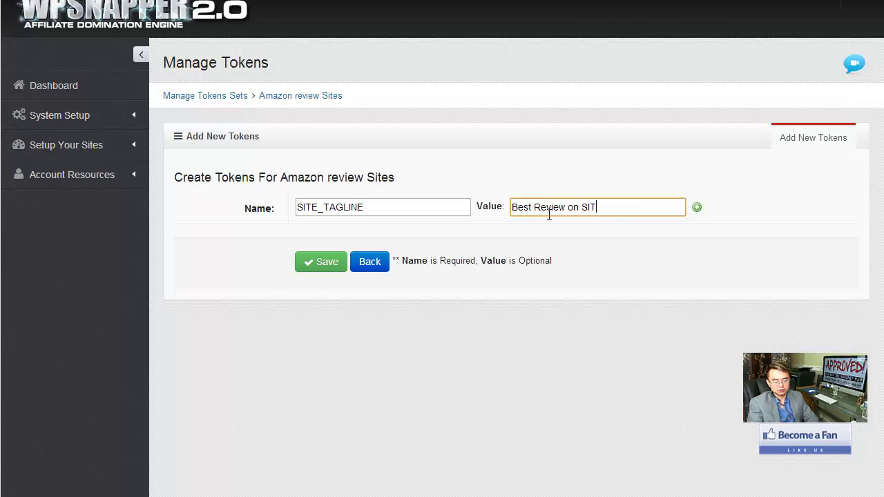
pyautogui.press('BackSpace')
pyautogui.press('BackSpace')
pyautogui.press('BackSpace')
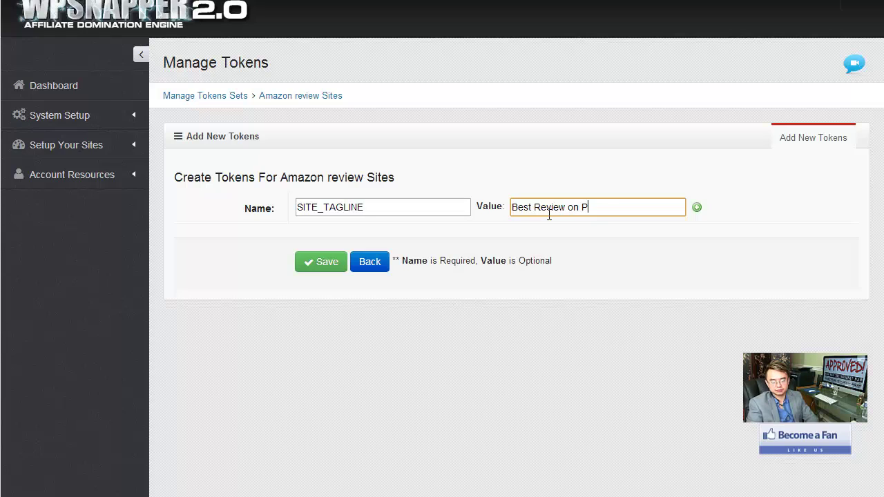
pyautogui.write('Pr')
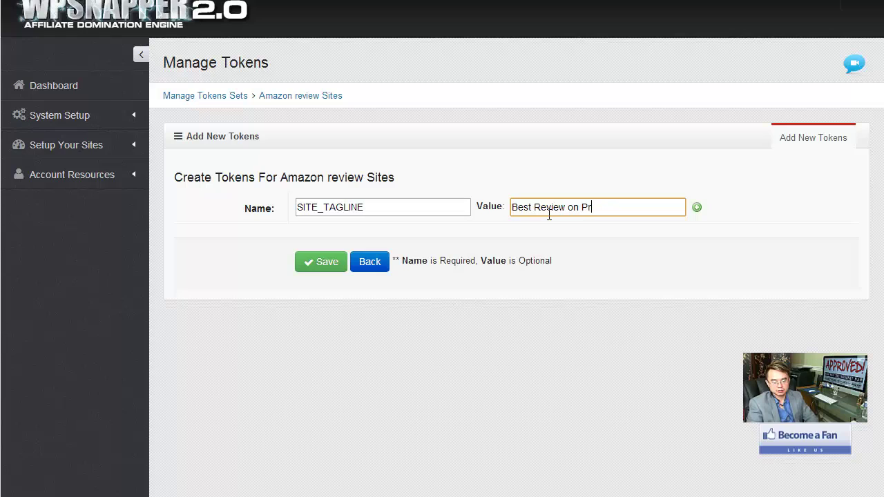
pyautogui.write('imarimaryKe')
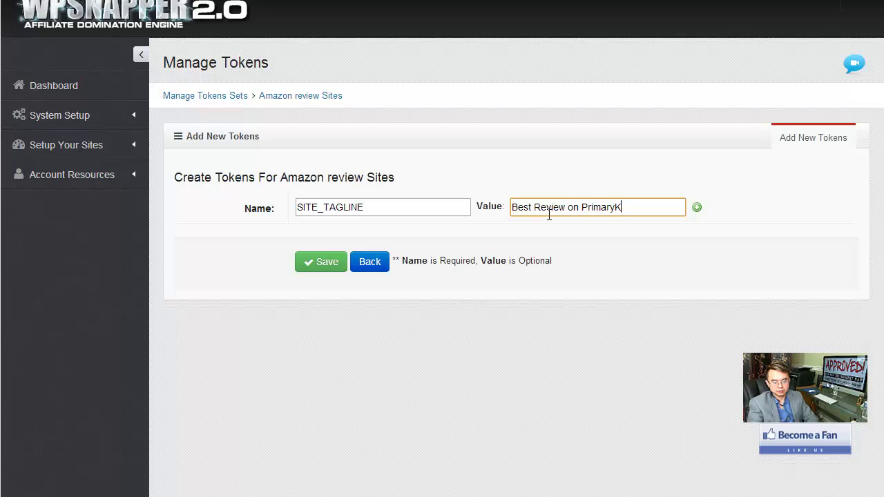
pyautogui.press('BackSpace')
pyautogui.press('BackSpace')
pyautogui.press('BackSpace')
pyautogui.press('BackSpace')
pyautogui.press('BackSpace')
pyautogui.press('BackSpace')
pyautogui.press('BackSpace')
pyautogui.press('BackSpace')
pyautogui.press('BackSpace')
pyautogui.press('BackSpace')
pyautogui.press('BackSpace')
pyautogui.press('BackSpace')
pyautogui.press('BackSpace')
pyautogui.press('BackSpace')
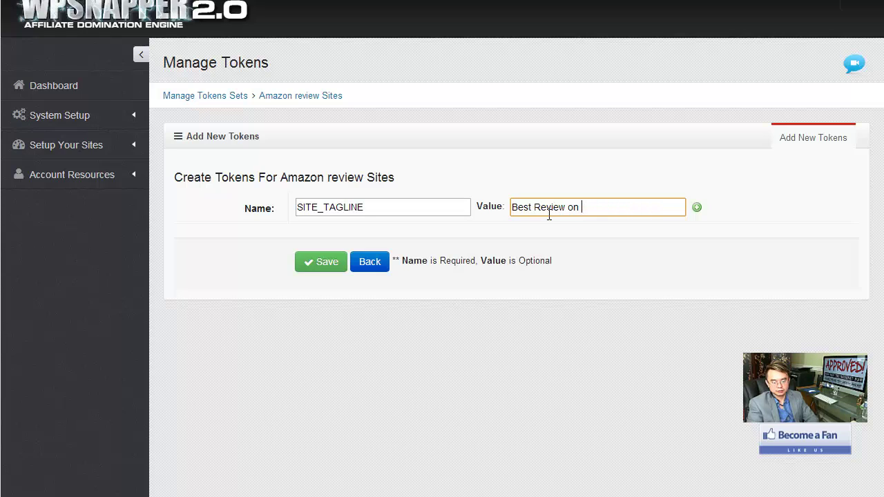
pyautogui.write('Primary_Keyword')
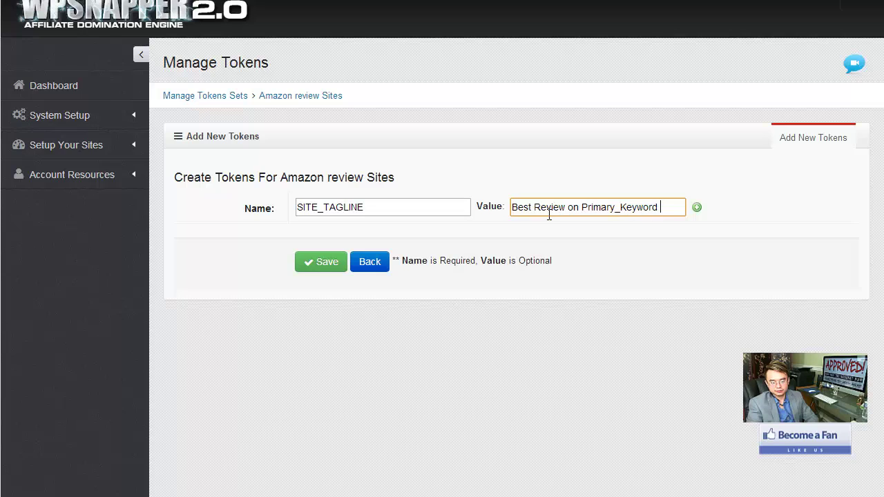
# Complete the value as 'get Best Review on Primary_Keyword Here' and save the token.
pyautogui.press('Home')
pyautogui.write('get')
pyautogui.scroll(-3, 549, 218)
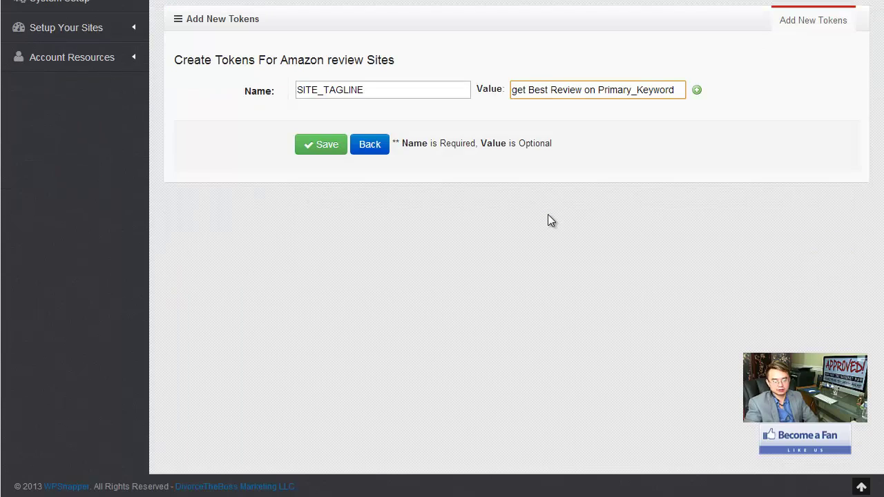
pyautogui.write('Here')
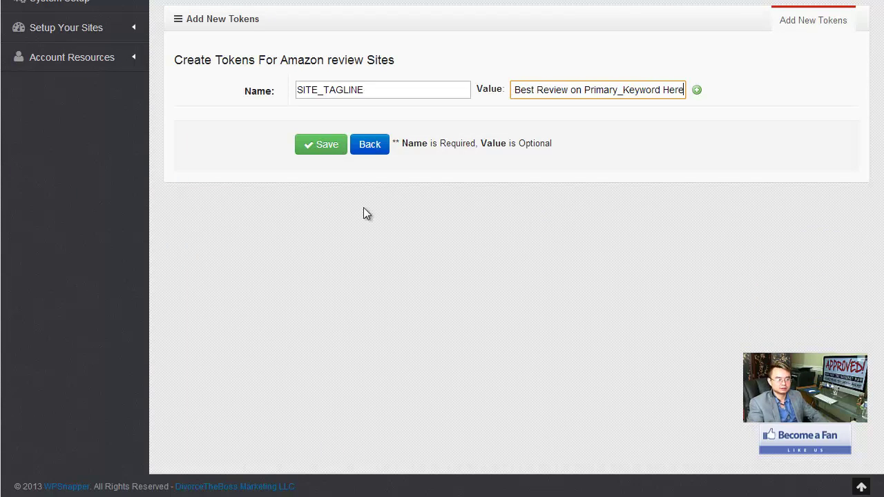
pyautogui.click(328, 152)
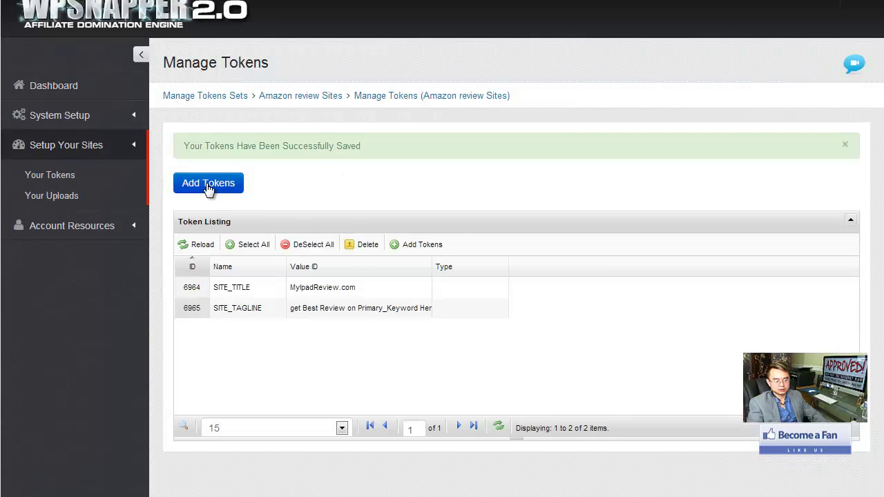
# Add a Primary_Keyword token with the value Ipad and save it.
pyautogui.click(206, 185)
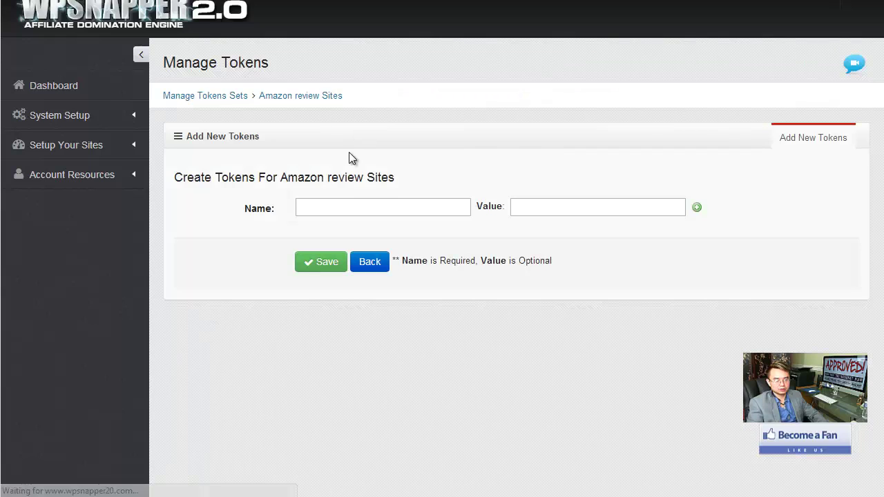
pyautogui.click(350, 202)
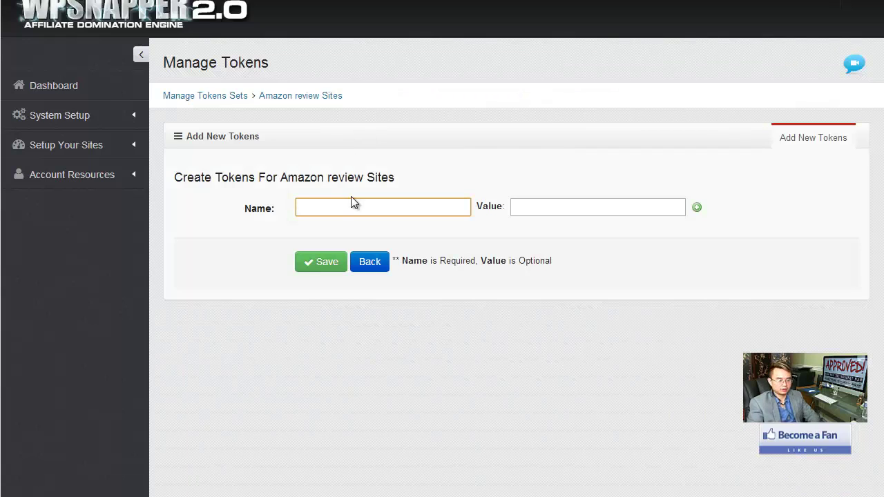
pyautogui.write('Primary_K')
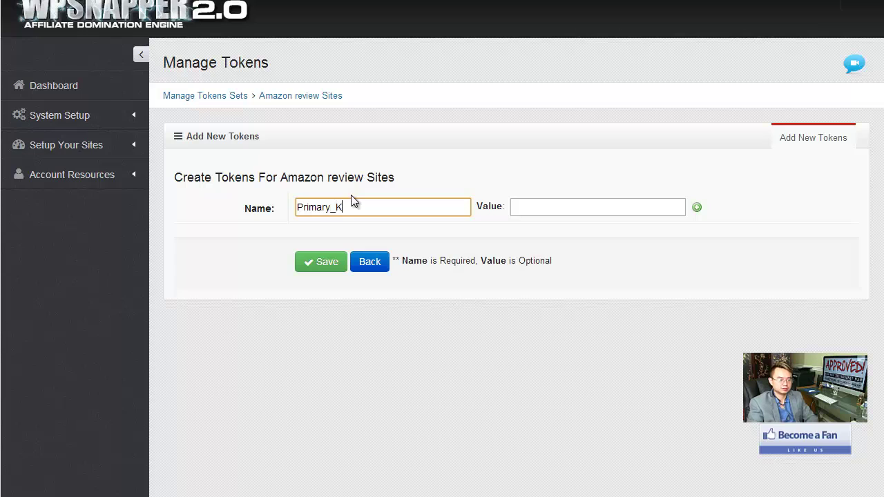
pyautogui.write('eyword')
pyautogui.press('Tab')
pyautogui.write('Ipad')
pyautogui.click(322, 268)
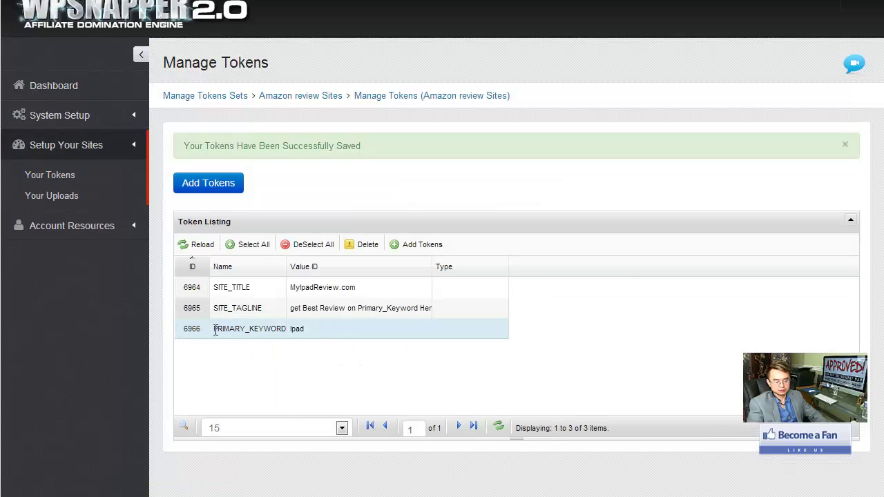
# Copy the PRIMARY_KEYWORD token name and select the SITE_TAGLINE token (ID 6965).
pyautogui.moveTo(215, 330); pyautogui.dragTo(284, 330)
pyautogui.rightClick(279, 330)
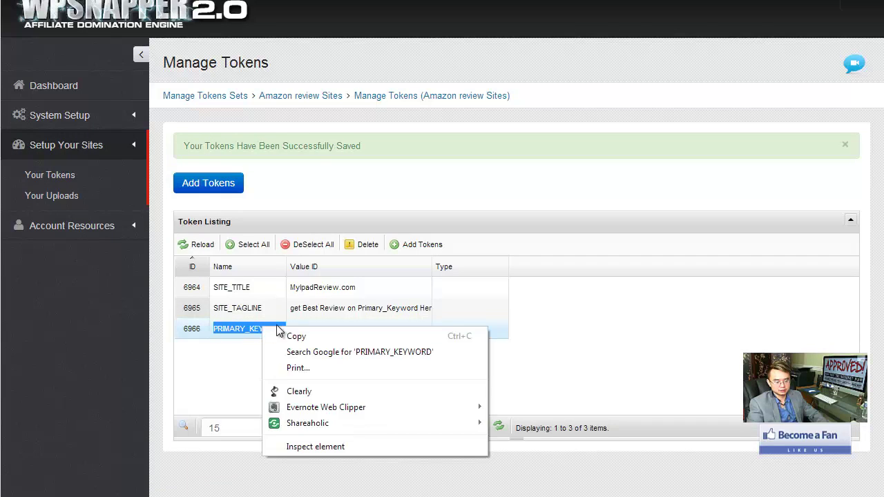
pyautogui.click(299, 337)
pyautogui.click(320, 312)
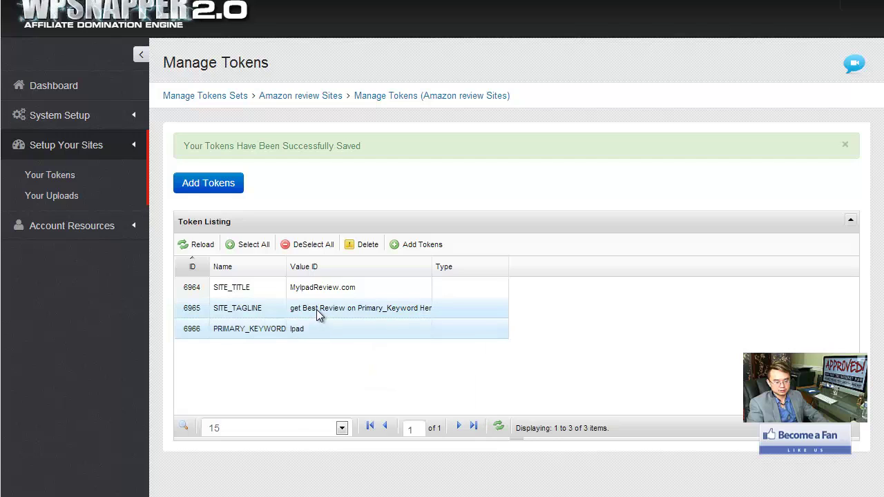
pyautogui.doubleClick(238, 312)
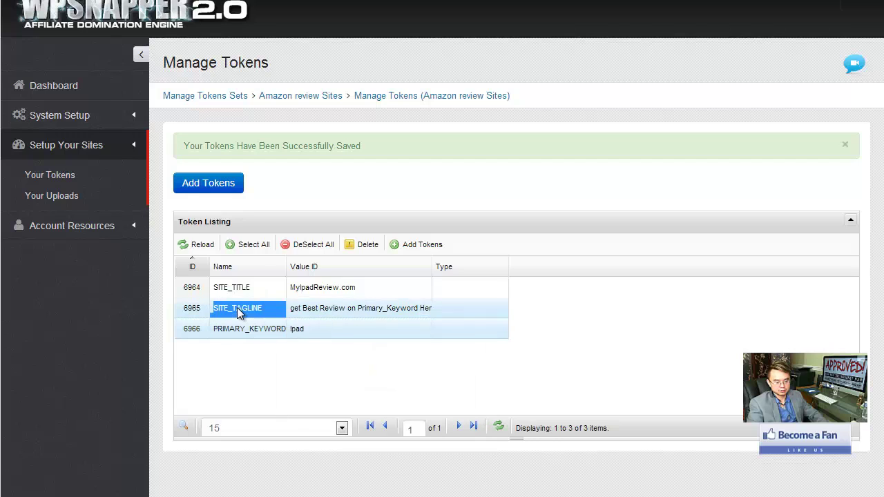
pyautogui.click(348, 312)
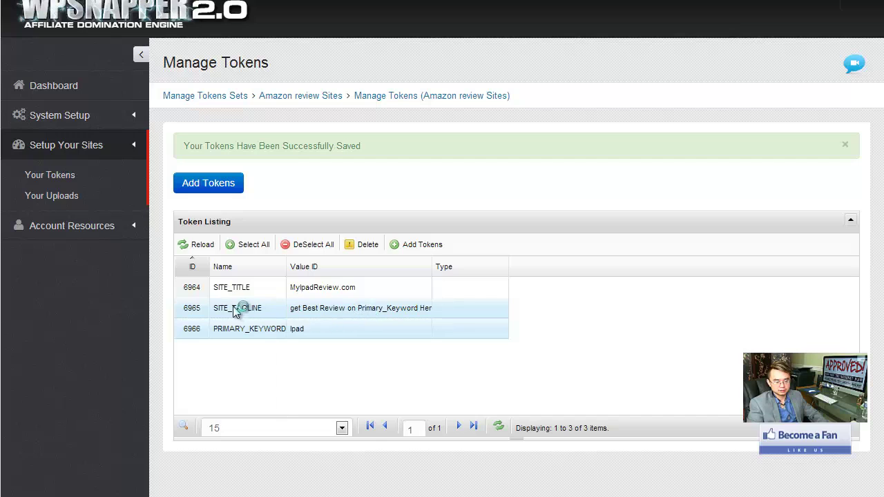
pyautogui.click(195, 314)
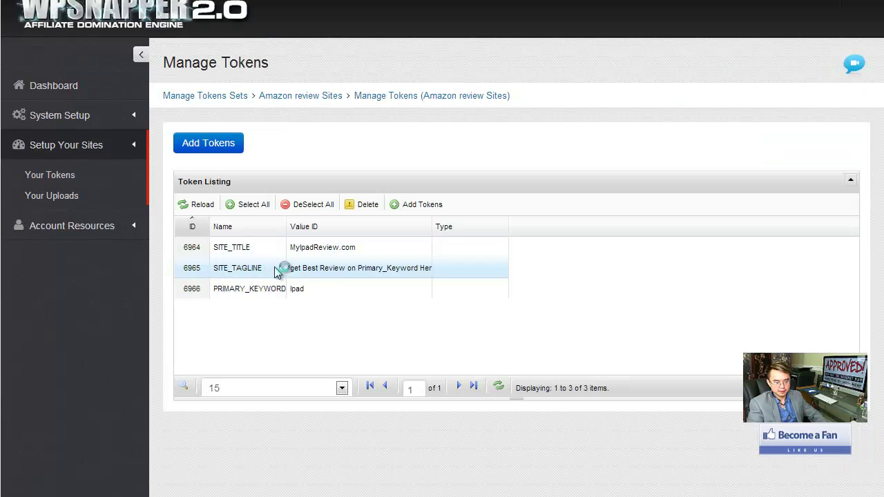
# Inspect the SITE_TAGLINE value's words Review and Primary_Keyword, leaving the tagline unchanged.
pyautogui.doubleClick(325, 269)
pyautogui.doubleClick(376, 267)
pyautogui.rightClick(376, 268)
pyautogui.click(332, 270)
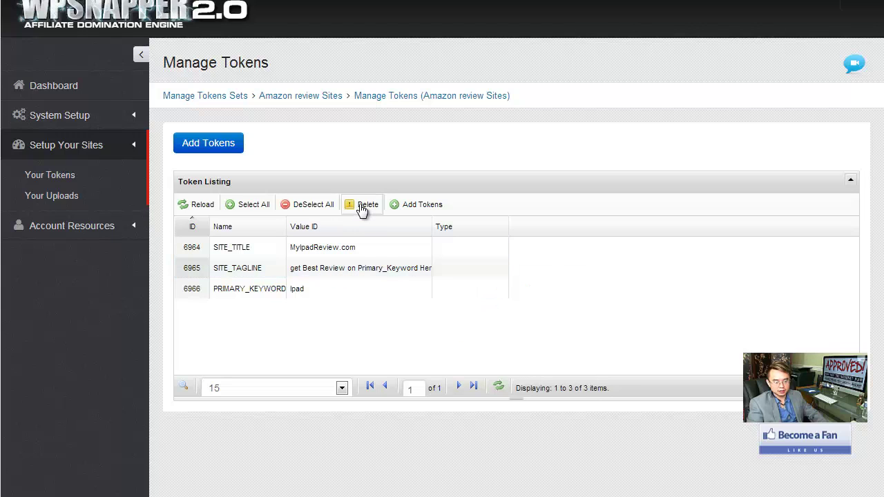
pyautogui.click(391, 247)
pyautogui.click(350, 270)
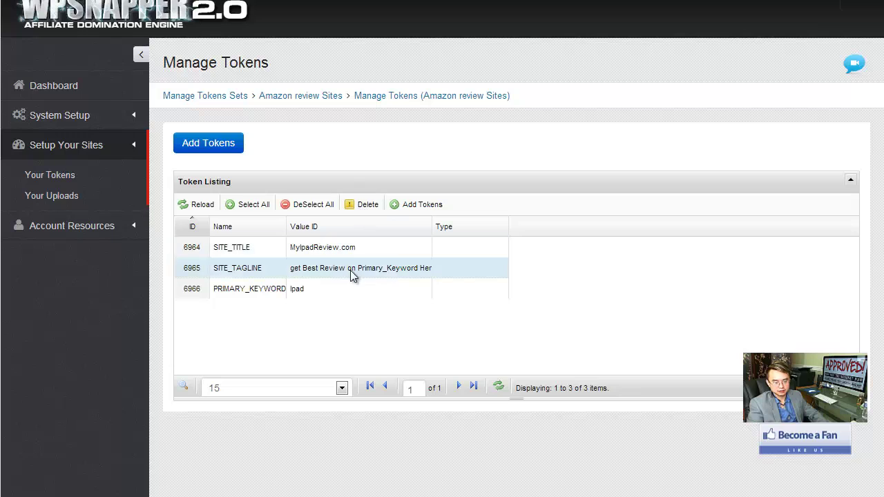
pyautogui.click(350, 270)
pyautogui.click(192, 270)
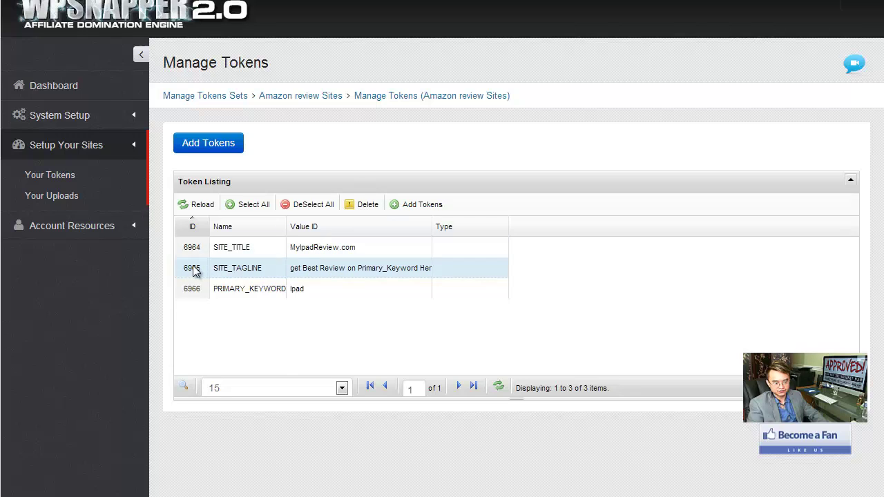
# Delete the old SITE_TAGLINE token from the Amazon review Sites set.
pyautogui.click(252, 207)
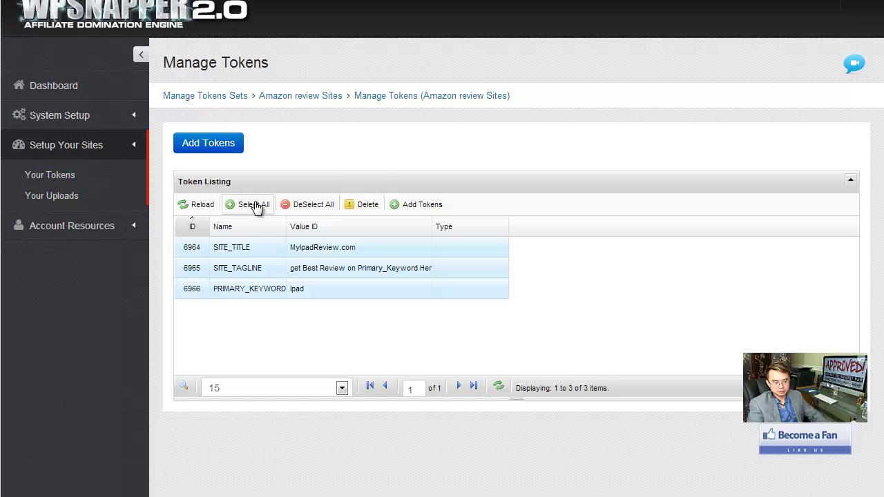
pyautogui.click(299, 205)
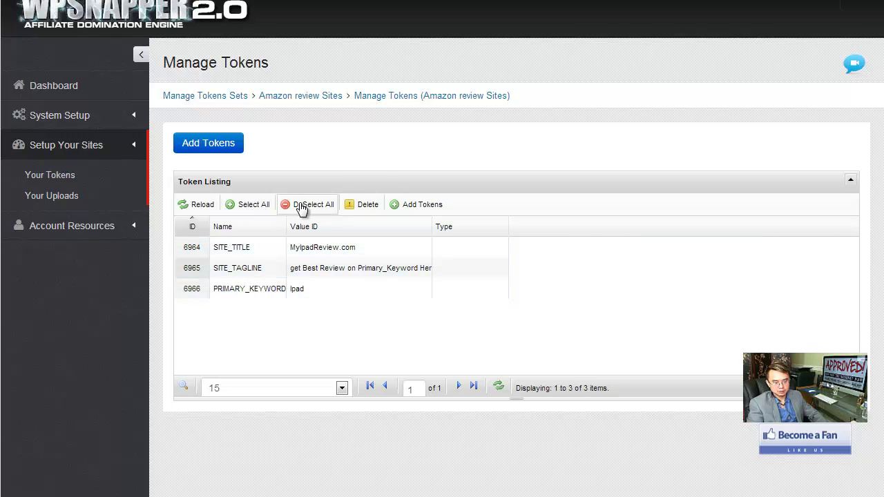
pyautogui.click(191, 269)
pyautogui.click(360, 205)
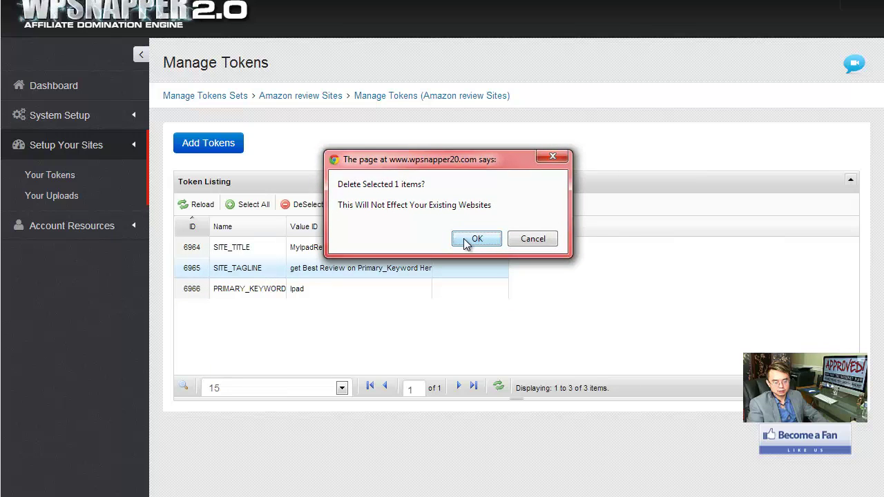
pyautogui.click(465, 238)
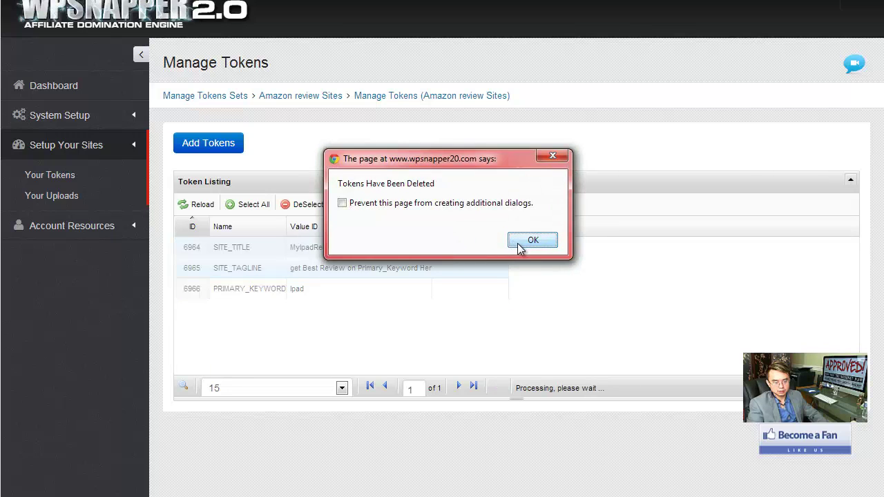
pyautogui.click(519, 244)
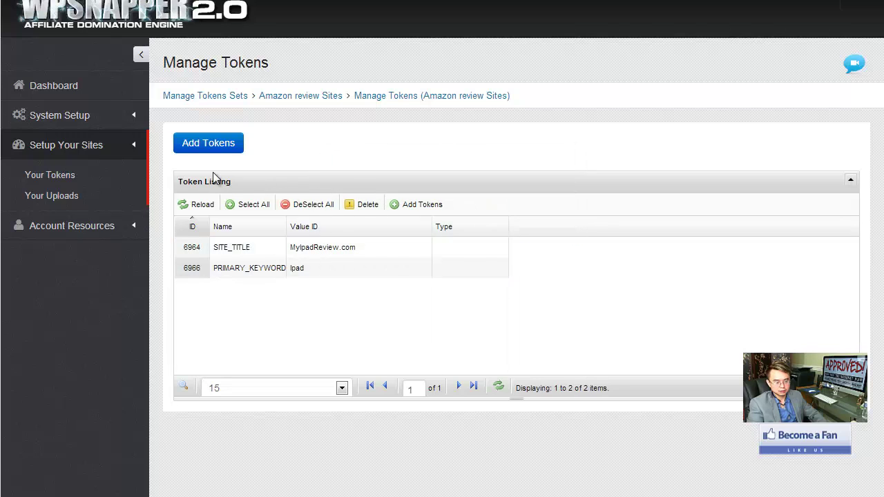
# Start a new token named SITE_TAGLINE.
pyautogui.click(235, 147)
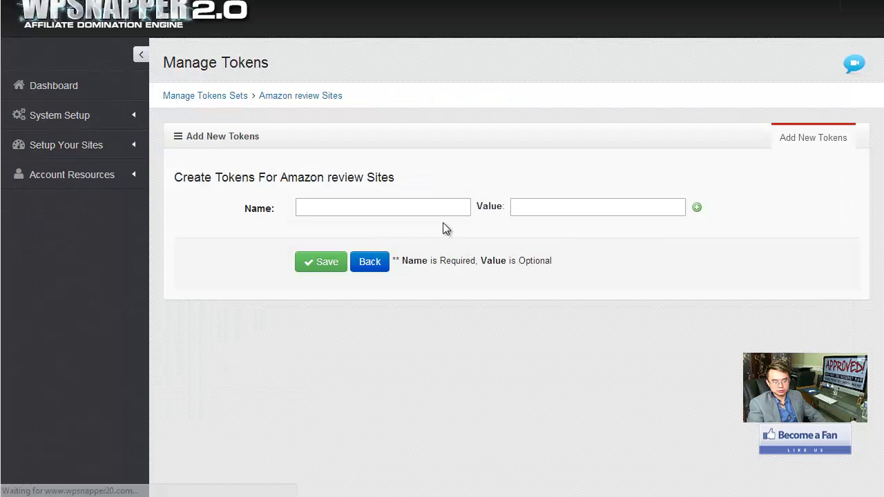
pyautogui.click(392, 202)
pyautogui.write('T')
pyautogui.press('BackSpace')
pyautogui.write('SITE')
pyautogui.press('Down')
pyautogui.press('Down')
pyautogui.press('Tab')
# Set its value to 'get Best Review on PRIMARY_KEYWORD Here' and save the token.
pyautogui.write('get')
pyautogui.press('Down')
pyautogui.press('Return')
pyautogui.click(598, 207)
pyautogui.press('Delete')
pyautogui.press('Delete')
pyautogui.press('Delete')
pyautogui.press('Delete')
pyautogui.press('Delete')
pyautogui.press('Delete')
pyautogui.press('Delete')
pyautogui.press('Delete')
pyautogui.press('Delete')
pyautogui.press('Delete')
pyautogui.press('Delete')
pyautogui.press('Delete')
pyautogui.press('Delete')
pyautogui.press('Delete')
pyautogui.press('Delete')
pyautogui.press('Delete')
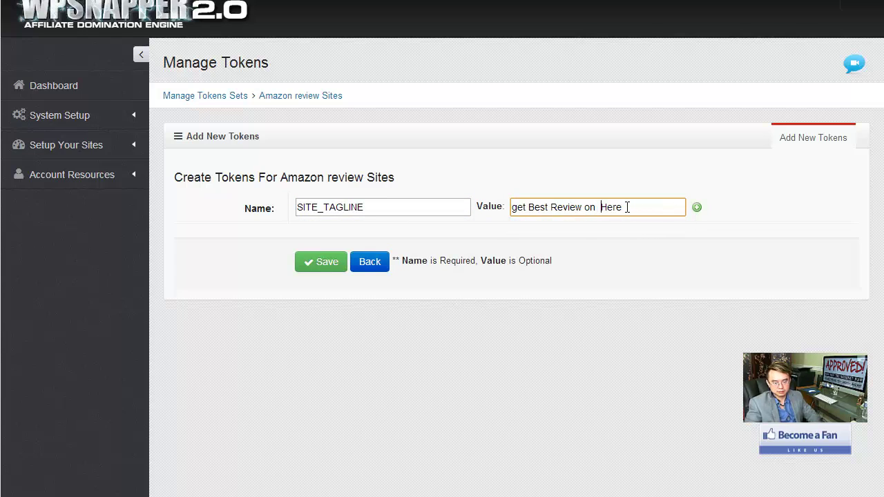
pyautogui.hotkey('ctrl', 'v')
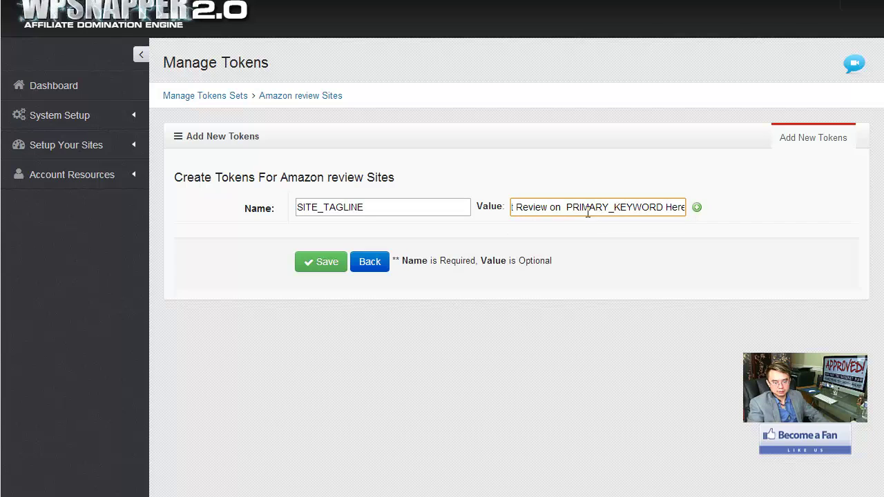
pyautogui.press('BackSpace')
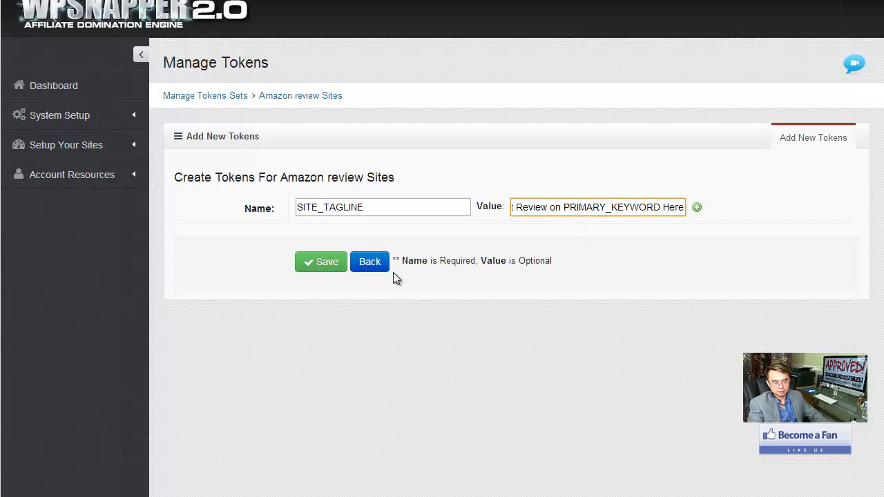
pyautogui.click(312, 265)
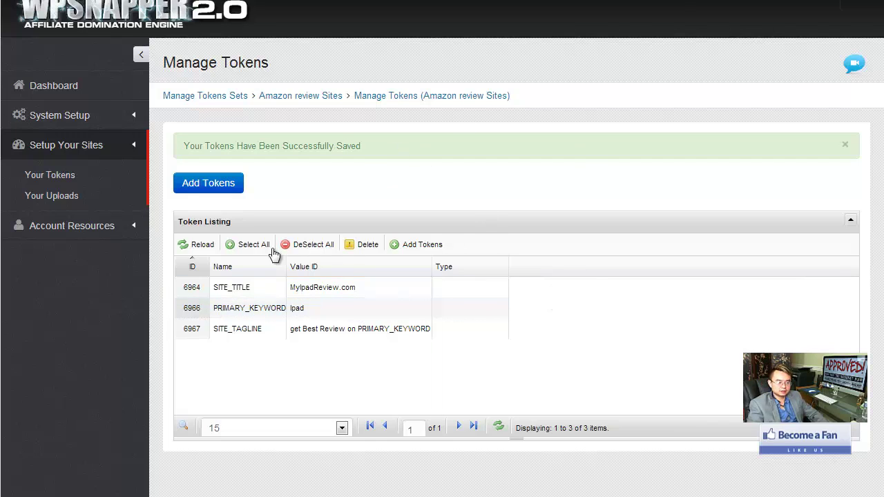
# Copy the SITE_TAGLINE token name for the WordPress Tagline field.
pyautogui.click(242, 324)
pyautogui.doubleClick(236, 330)
pyautogui.rightClick(231, 333)
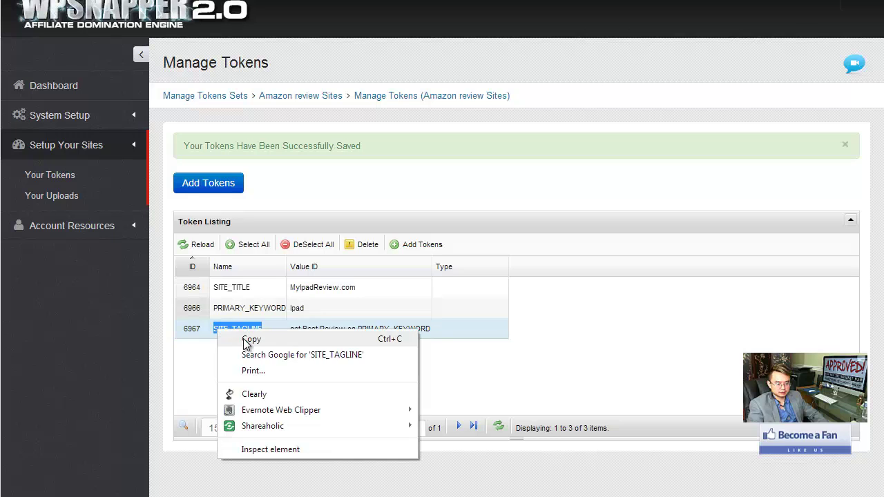
pyautogui.click(250, 339)
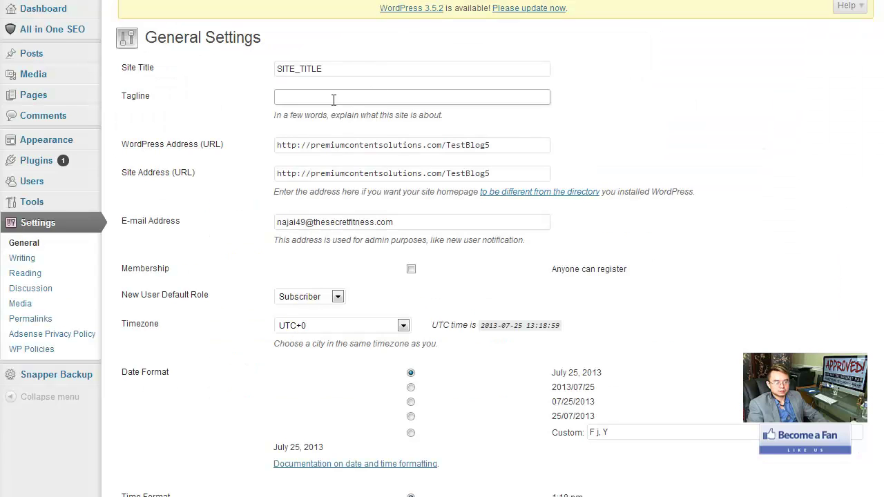
pyautogui.rightClick(333, 100)
# Paste SITE_TAGLINE into the WordPress Tagline field and select the WordPress Address URL.
pyautogui.click(369, 176)
pyautogui.click(451, 147)
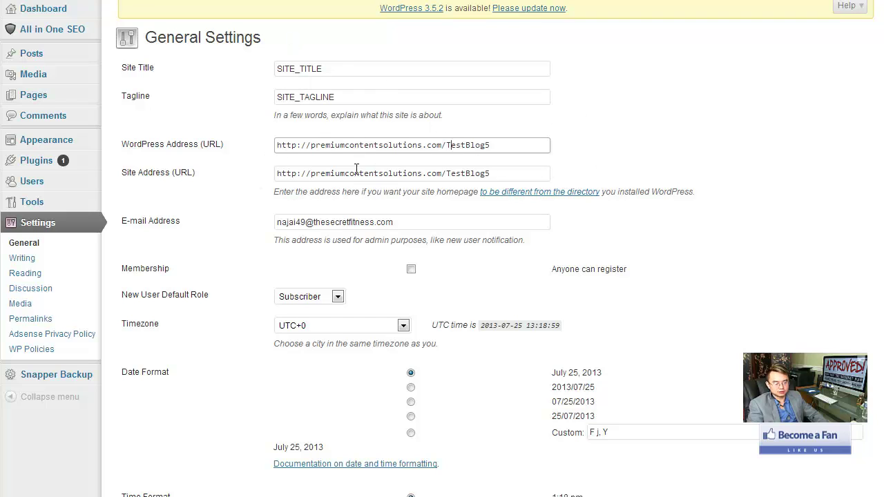
pyautogui.moveTo(512, 151); pyautogui.dragTo(222, 155)
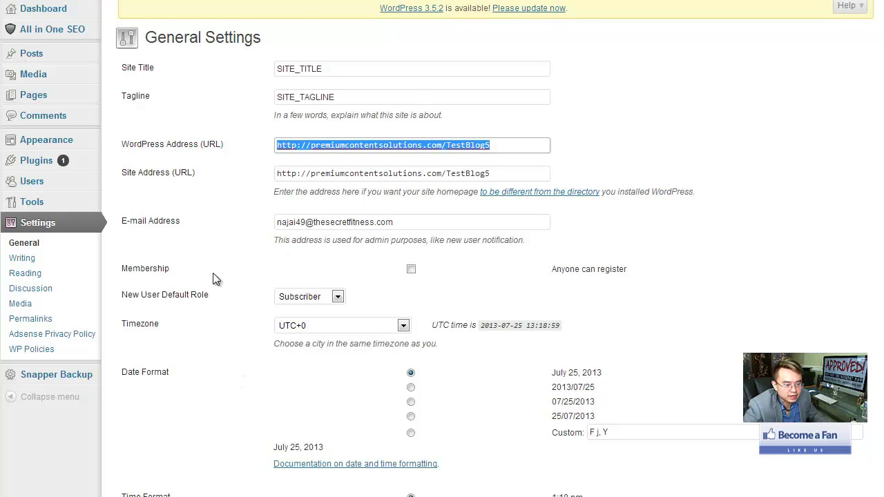
# Open All in One SEO and go to the Home Title field in Home Page Settings.
pyautogui.click(99, 40)
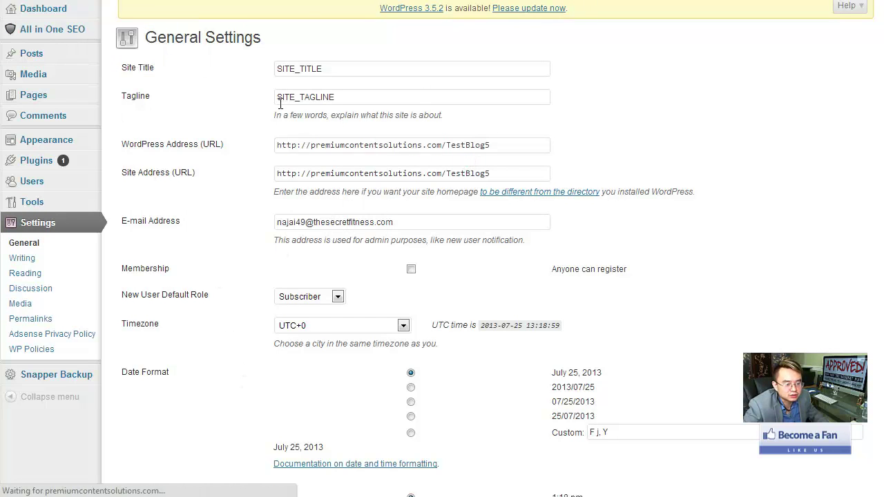
pyautogui.scroll(-4, 326, 265)
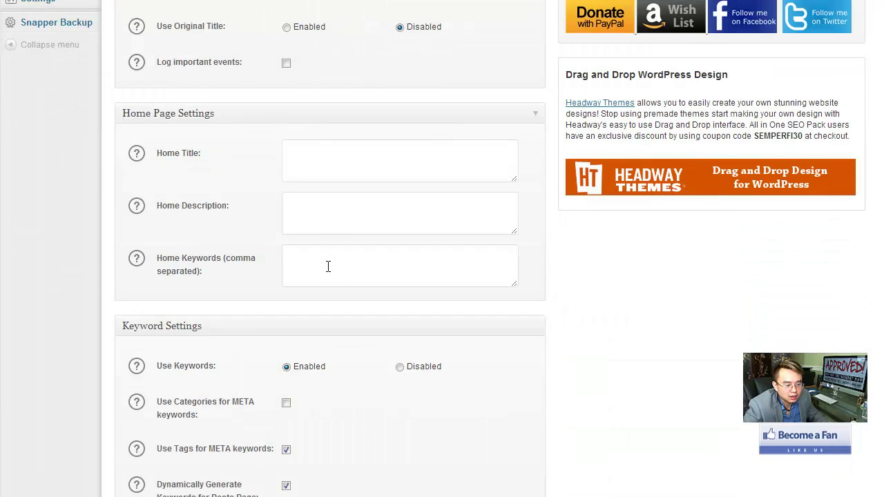
pyautogui.click(350, 157)
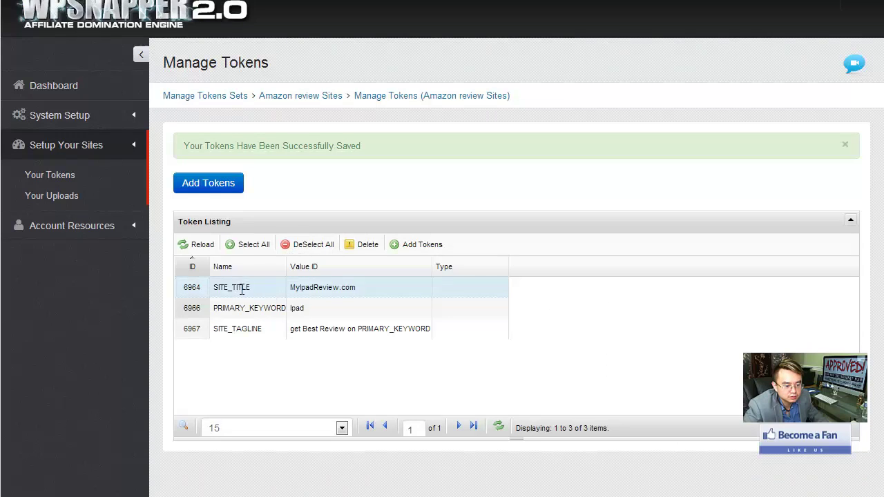
# Copy SITE_TITLE from the token list and paste it into the Home Title field.
pyautogui.moveTo(250, 288); pyautogui.dragTo(214, 290)
pyautogui.rightClick(225, 290)
pyautogui.click(258, 297)
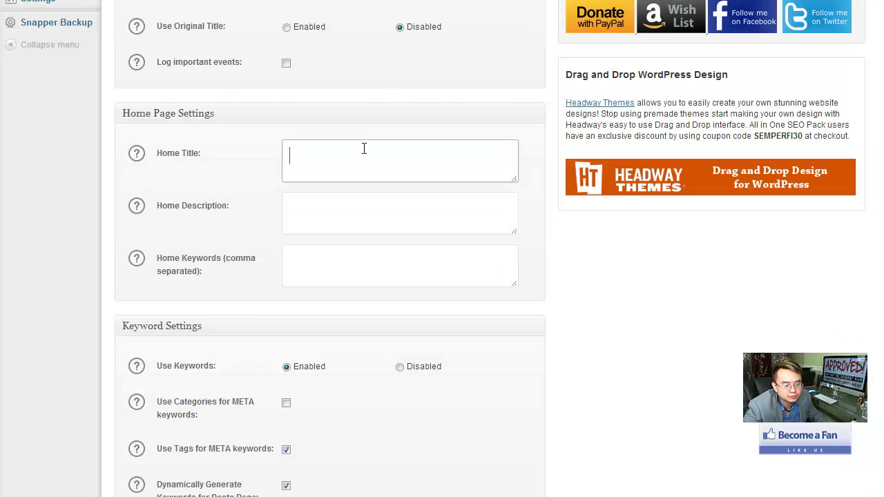
pyautogui.rightClick(363, 148)
pyautogui.click(397, 232)
# Move through Home Description and Home Keywords, then select the PRIMARY_KEYWORD token.
pyautogui.click(332, 209)
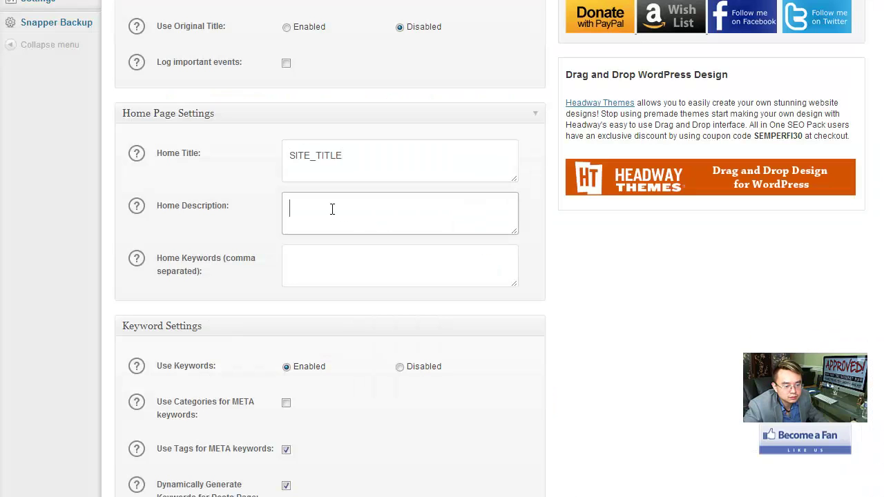
pyautogui.click(324, 273)
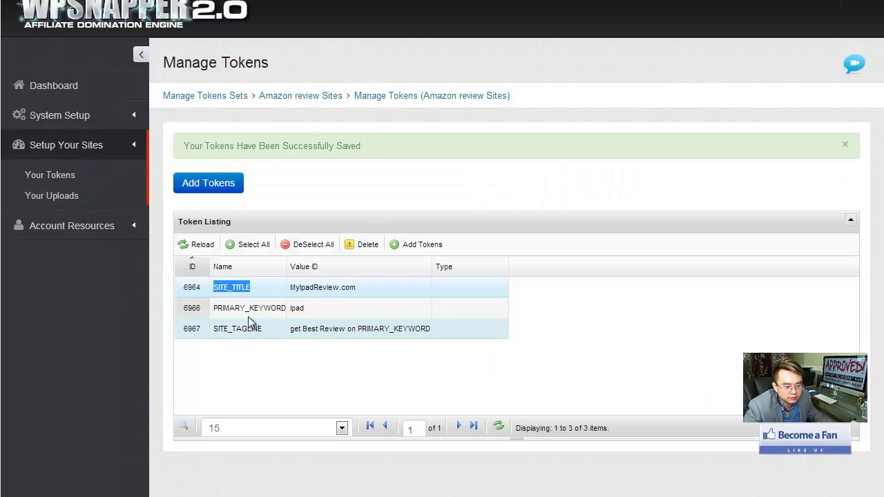
pyautogui.click(279, 310)
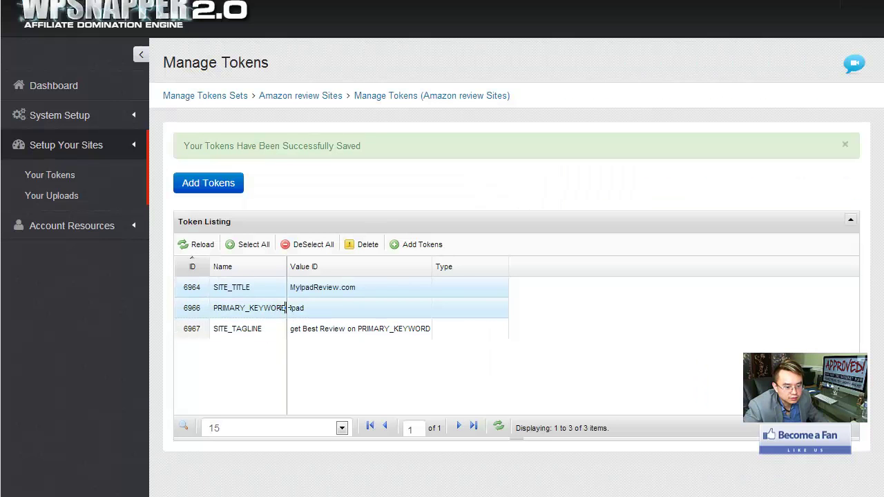
# Widen the token Name column and copy the PRIMARY_KEYWORD token name.
pyautogui.moveTo(283, 308); pyautogui.dragTo(241, 308)
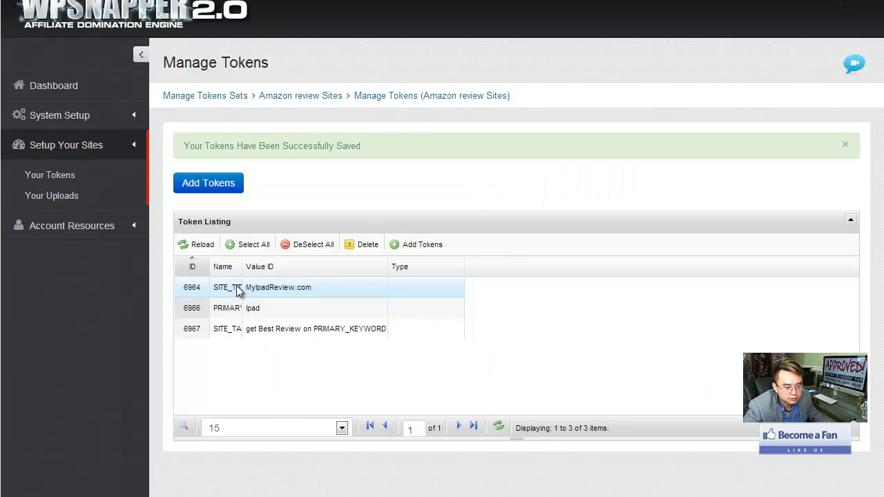
pyautogui.moveTo(243, 267); pyautogui.dragTo(392, 267)
pyautogui.moveTo(286, 308); pyautogui.dragTo(214, 310)
pyautogui.rightClick(214, 310)
pyautogui.click(243, 319)
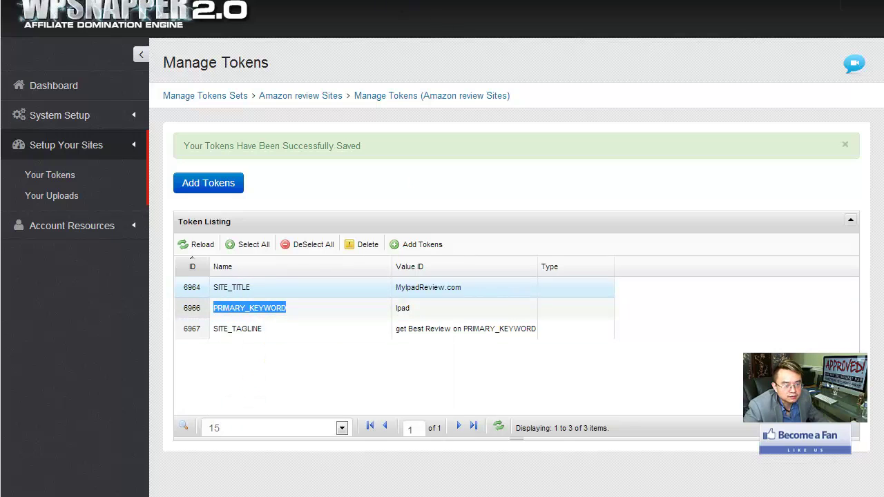
# Paste PRIMARY_KEYWORD followed by a comma into the Home Keywords field.
pyautogui.hotkey('ctrl', 'Tab')
pyautogui.hotkey('ctrl', 'Tab')
pyautogui.rightClick(341, 250)
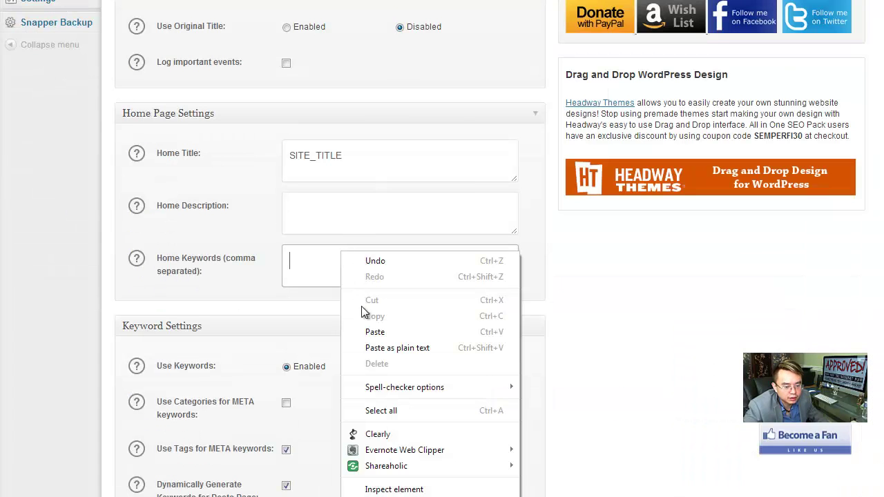
pyautogui.click(366, 331)
pyautogui.write(',')
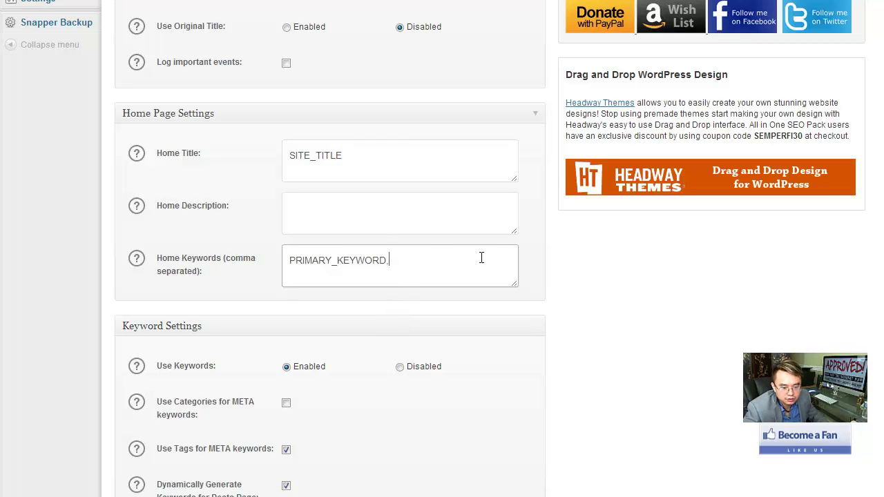
# Click into Home Description and scroll through the Home Page Settings.
pyautogui.click(367, 219)
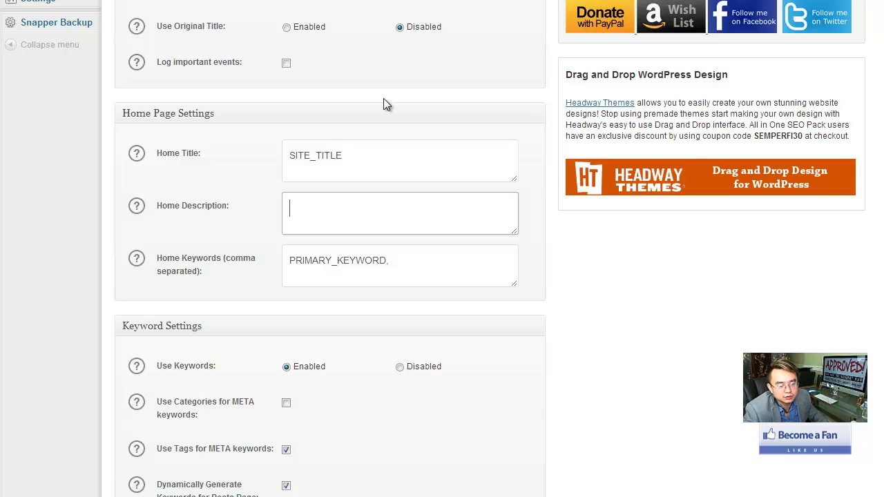
pyautogui.scroll(3, 479, 261)
pyautogui.scroll(-7, 479, 263)
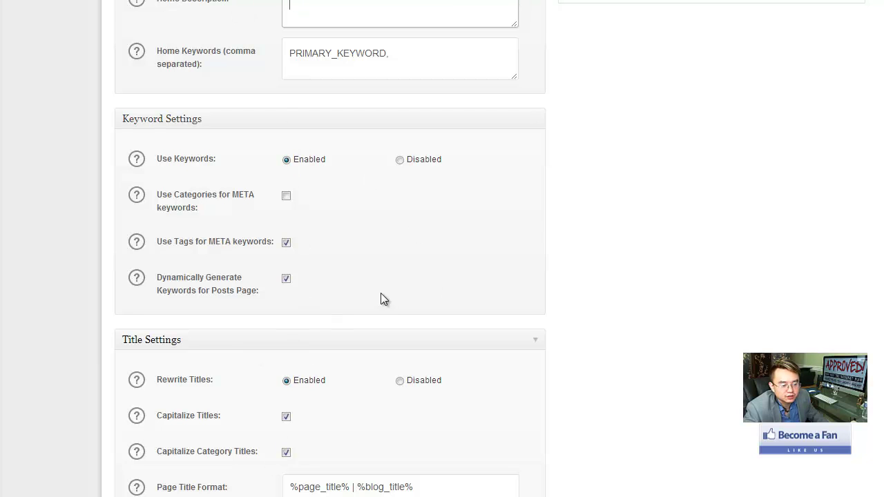
pyautogui.scroll(-3, 391, 295)
pyautogui.scroll(5, 400, 297)
pyautogui.scroll(4, 307, 192)
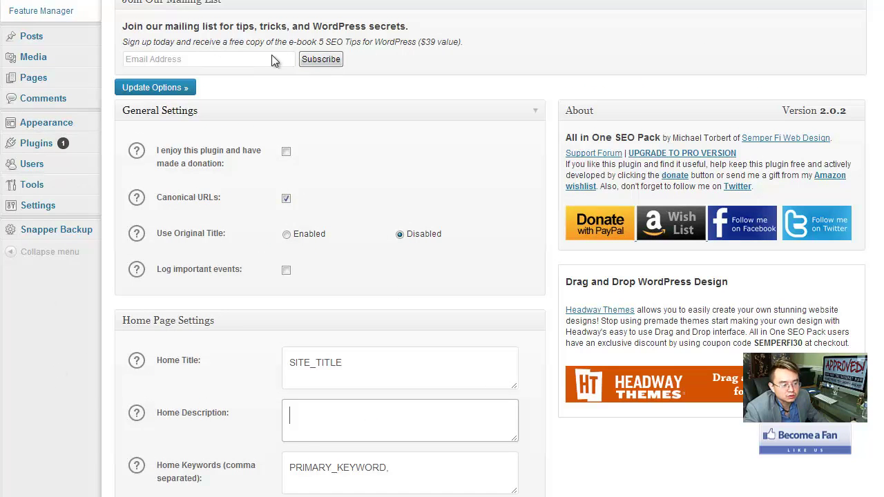
pyautogui.scroll(1, 228, 257)
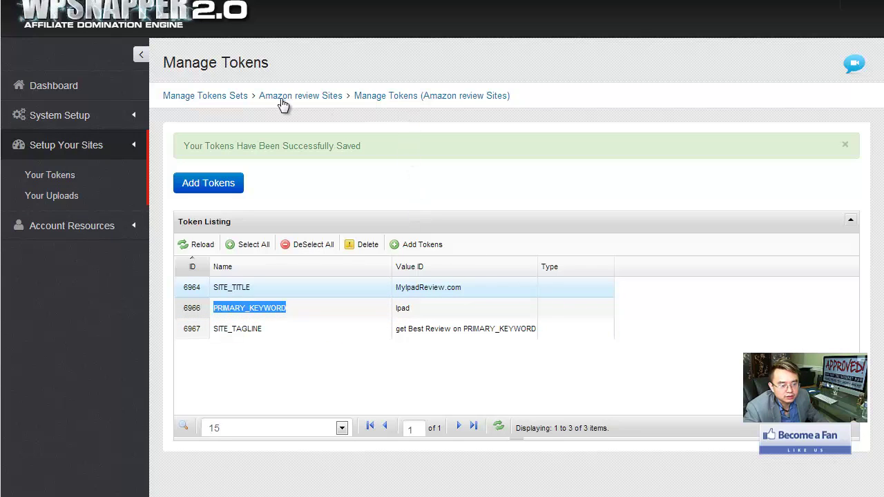
# Return to the Manage Tokens Sets overview, then open the Dashboard under System Setup.
pyautogui.click(234, 107)
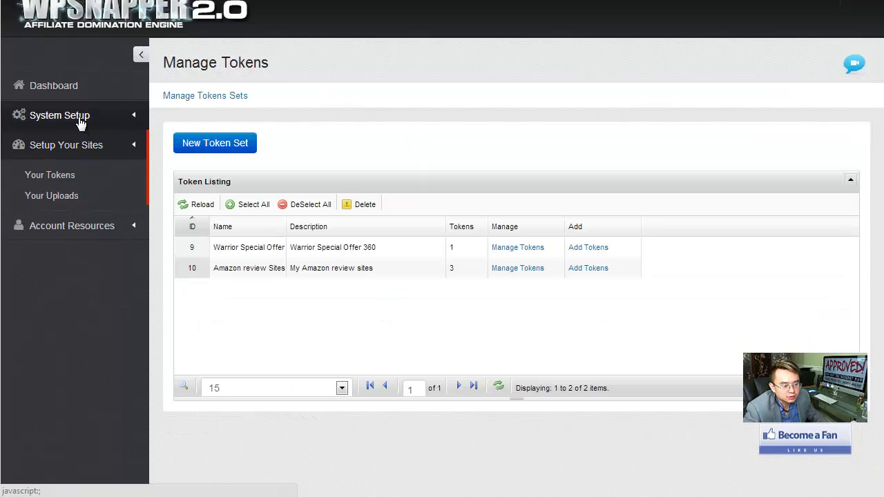
pyautogui.click(83, 118)
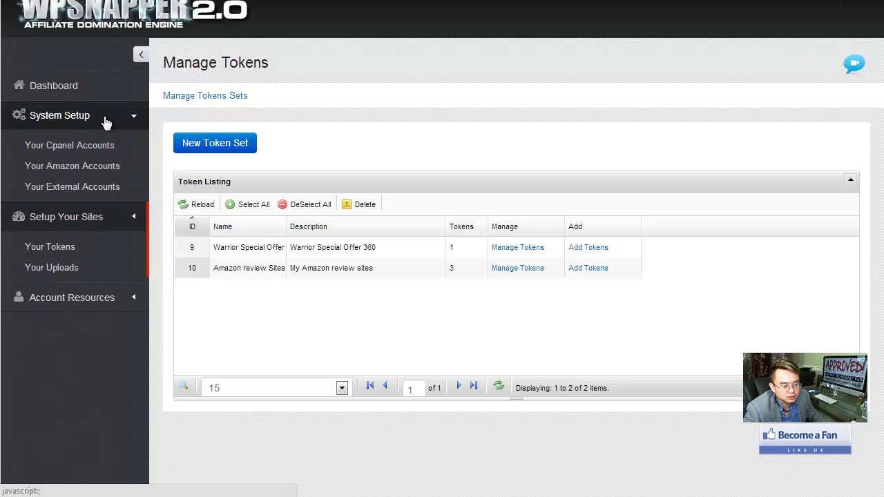
pyautogui.click(69, 89)
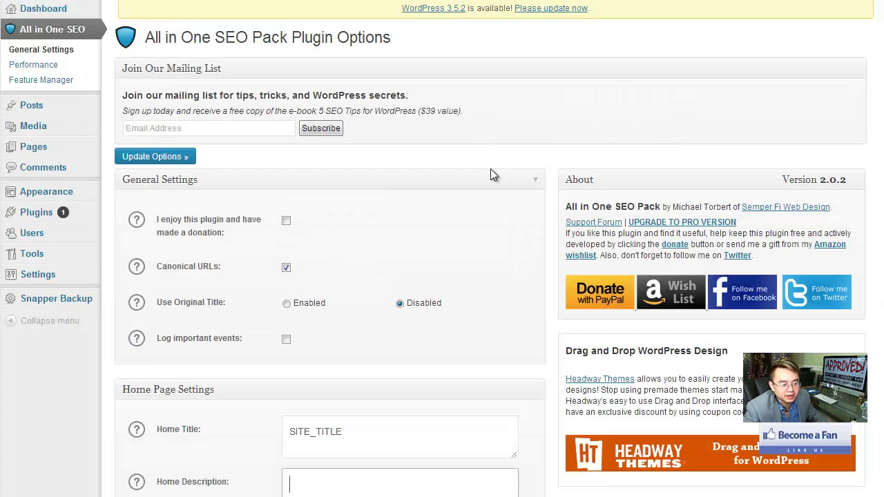
pyautogui.scroll(-3, 490, 168)
pyautogui.scroll(-4, 490, 166)
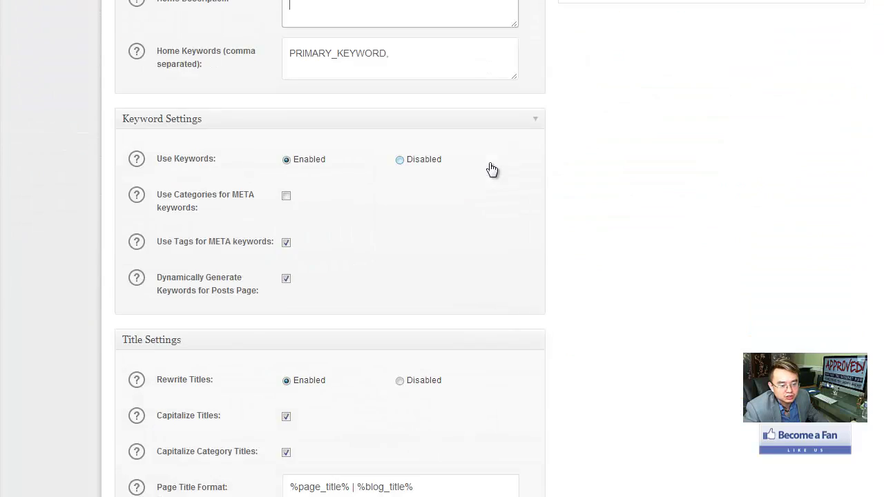
pyautogui.scroll(4, 490, 162)
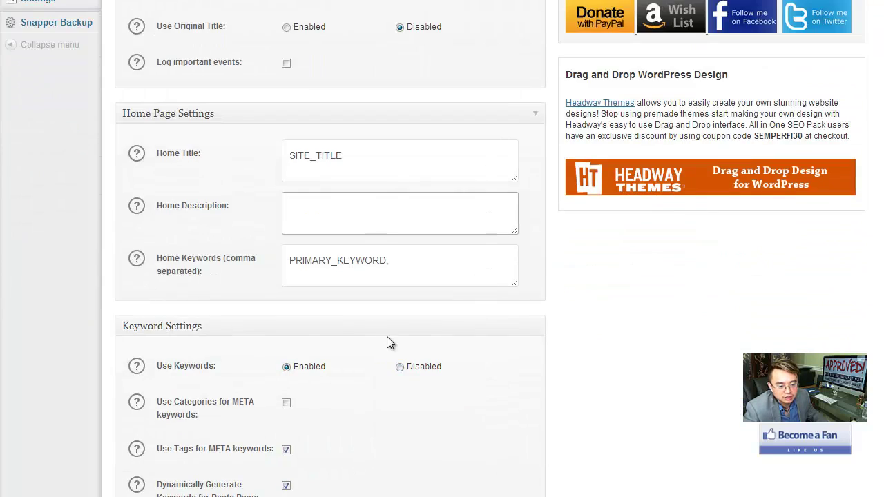
pyautogui.scroll(4, 404, 263)
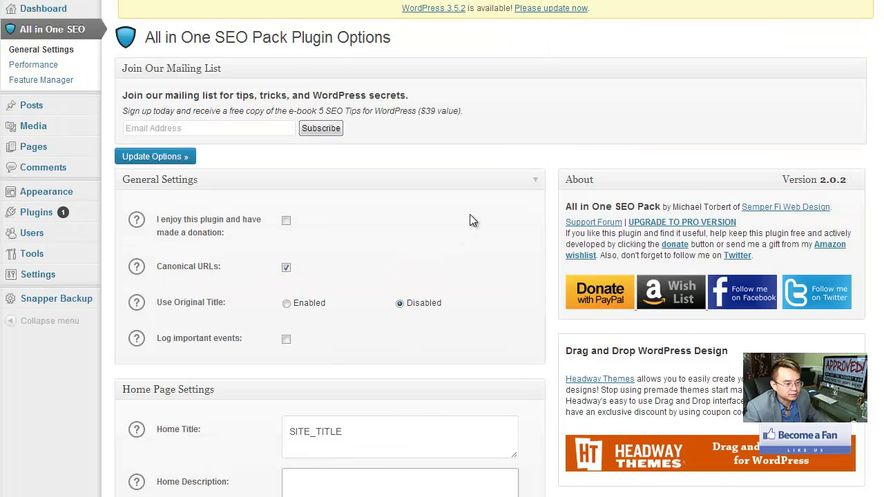
pyautogui.scroll(-2, 416, 227)
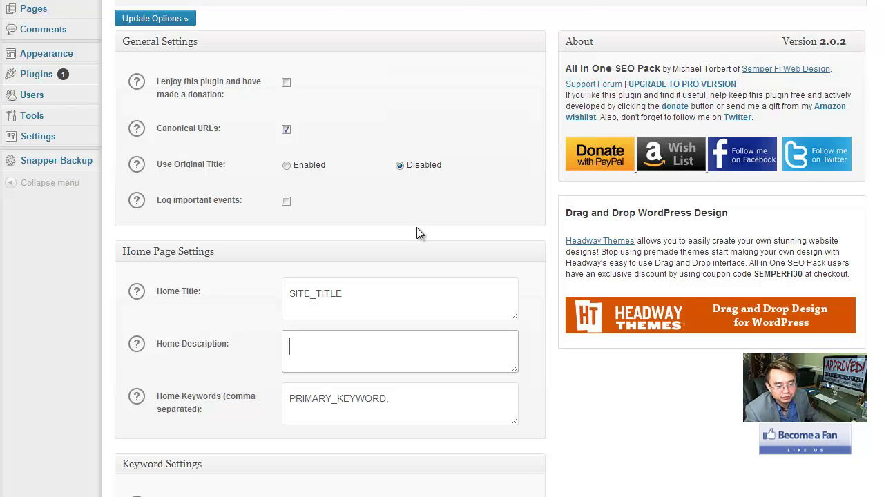
pyautogui.scroll(2, 416, 232)
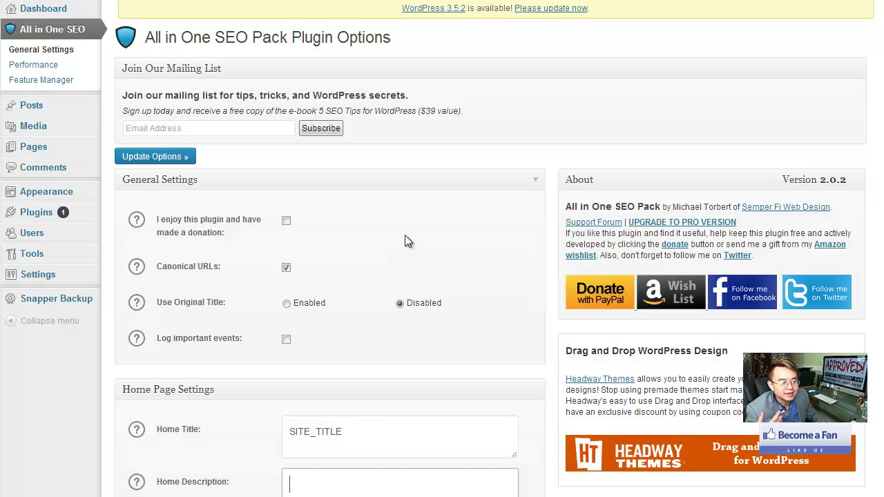
pyautogui.scroll(-5, 405, 238)
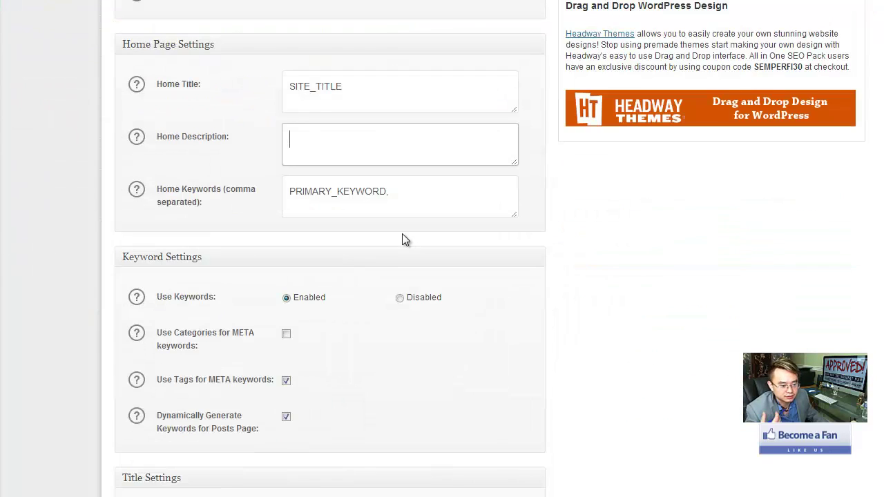
pyautogui.scroll(-15, 405, 239)
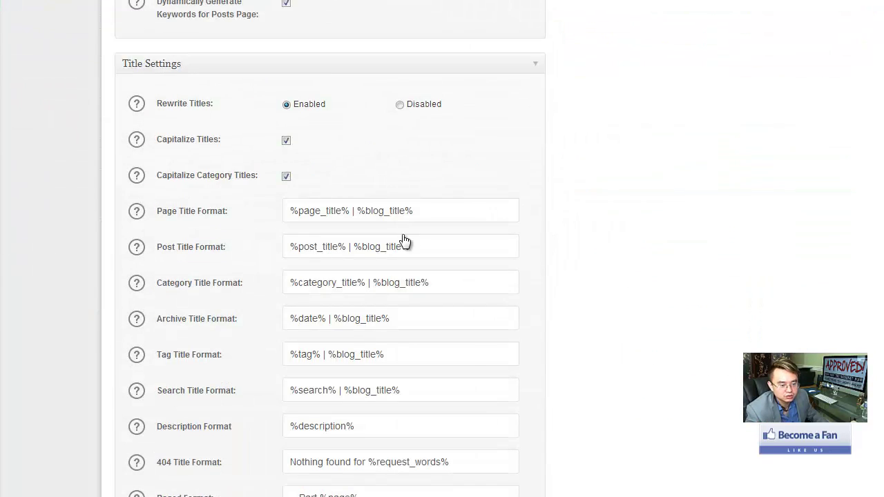
pyautogui.scroll(-4, 403, 235)
pyautogui.scroll(20, 404, 234)
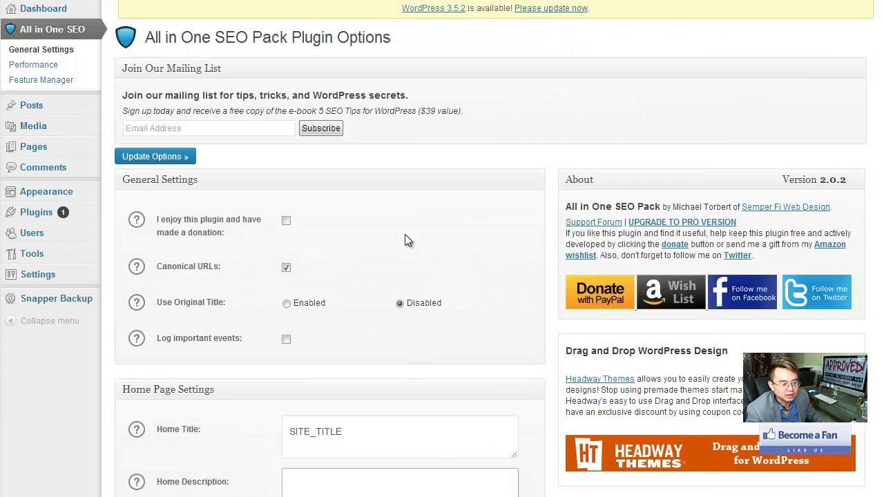
# Open thesecretfitness.com's Disclaimer page and highlight the phrase 'my review site'.
pyautogui.click(517, 26)
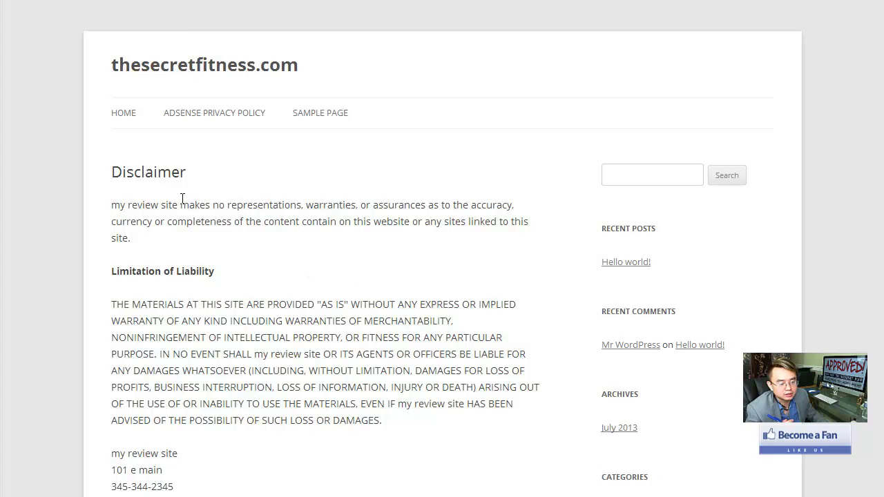
pyautogui.moveTo(172, 202); pyautogui.dragTo(108, 203)
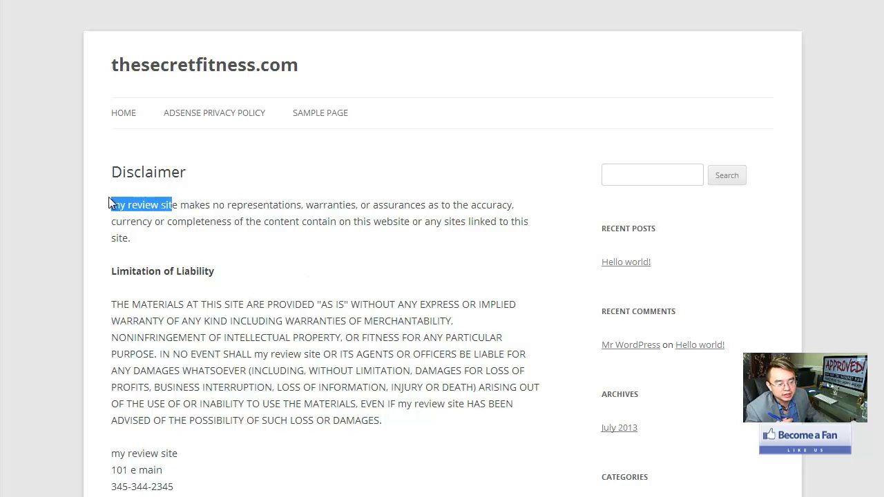
pyautogui.click(177, 205)
pyautogui.moveTo(180, 205); pyautogui.dragTo(108, 203)
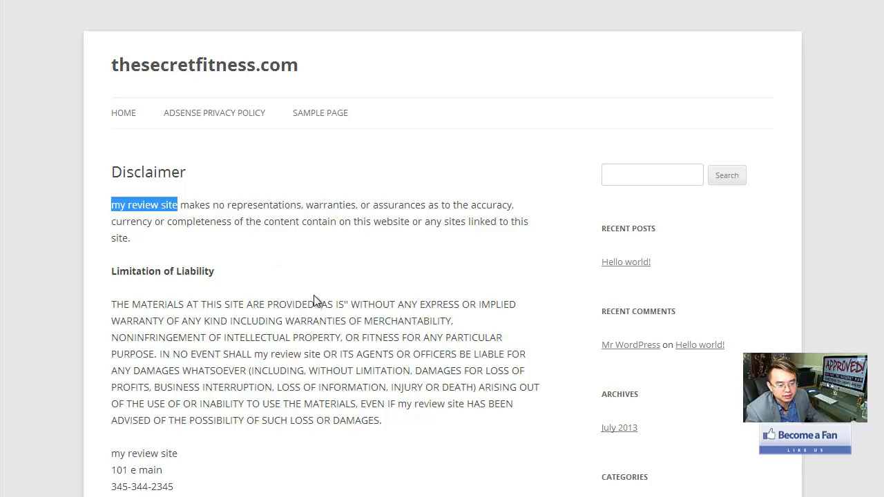
pyautogui.scroll(-3, 251, 315)
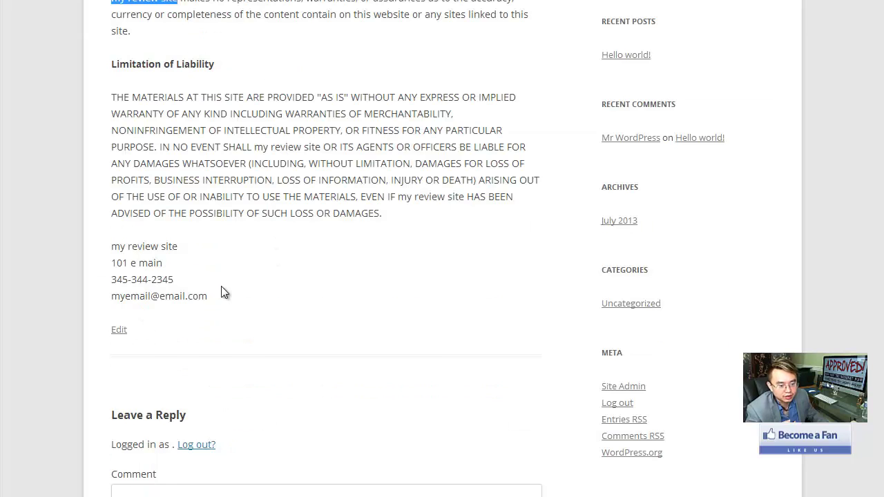
pyautogui.scroll(3, 221, 292)
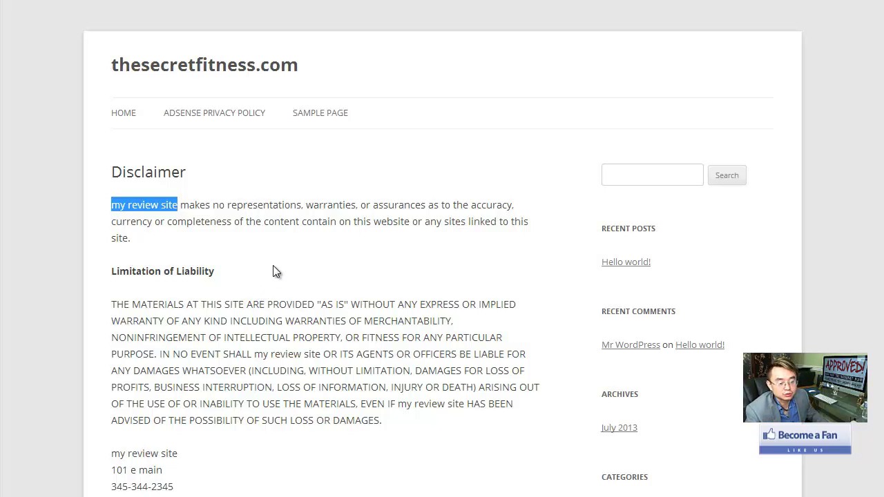
pyautogui.scroll(-4, 272, 265)
pyautogui.scroll(4, 272, 265)
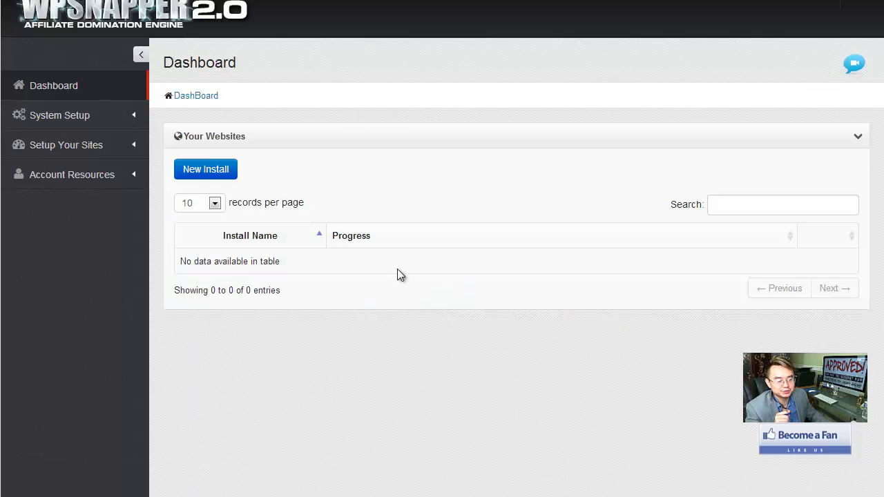
# Open Your Tokens under Setup Your Sites, then view and close the Manage Tokens help video.
pyautogui.click(91, 146)
pyautogui.click(86, 175)
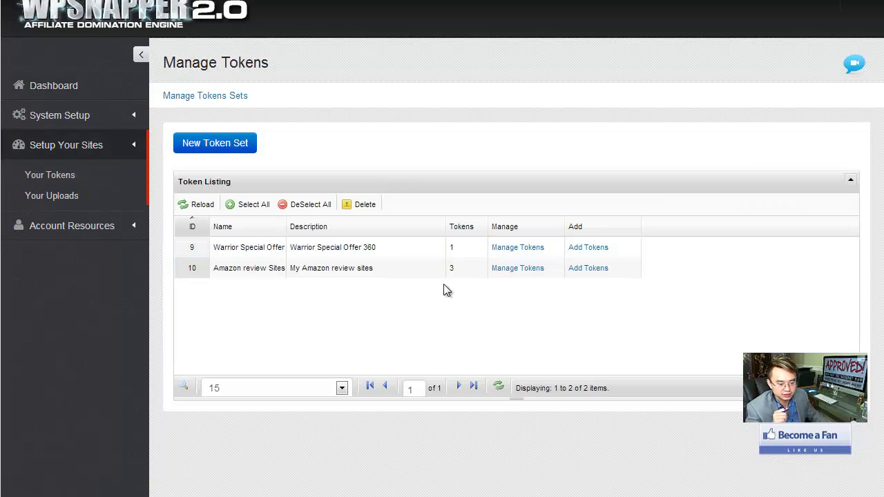
pyautogui.click(99, 226)
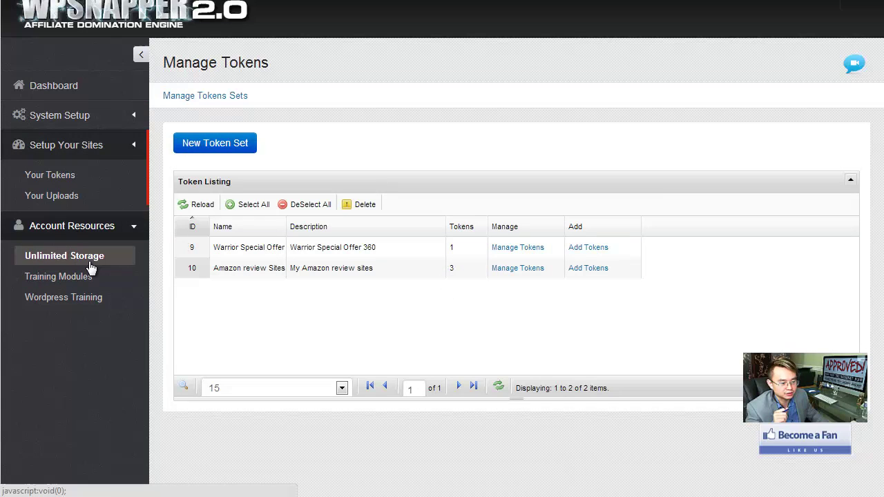
pyautogui.click(854, 64)
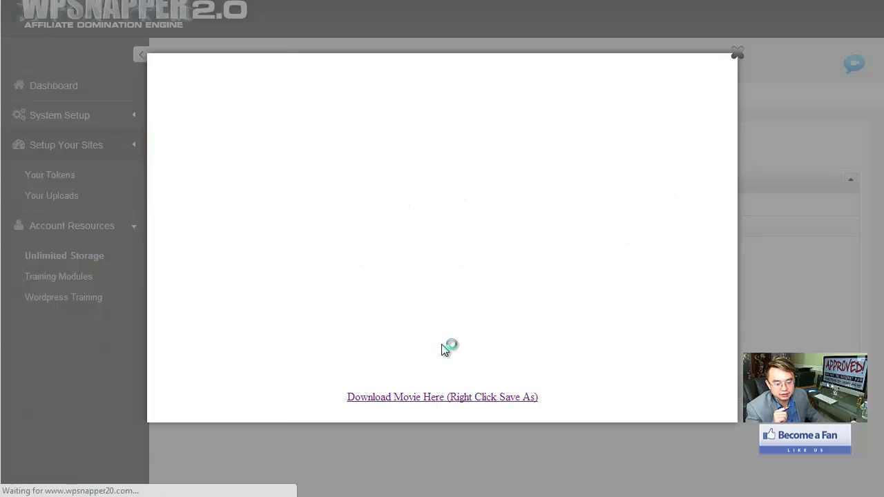
pyautogui.scroll(-1, 477, 278)
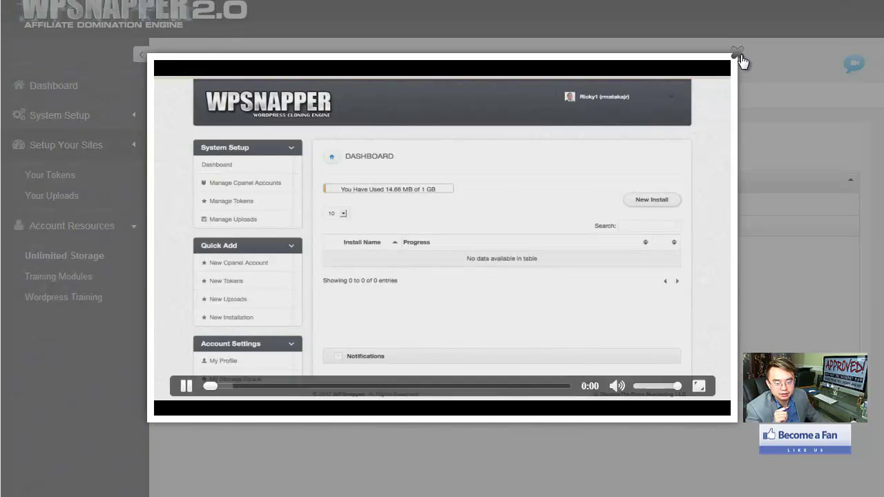
pyautogui.click(738, 64)
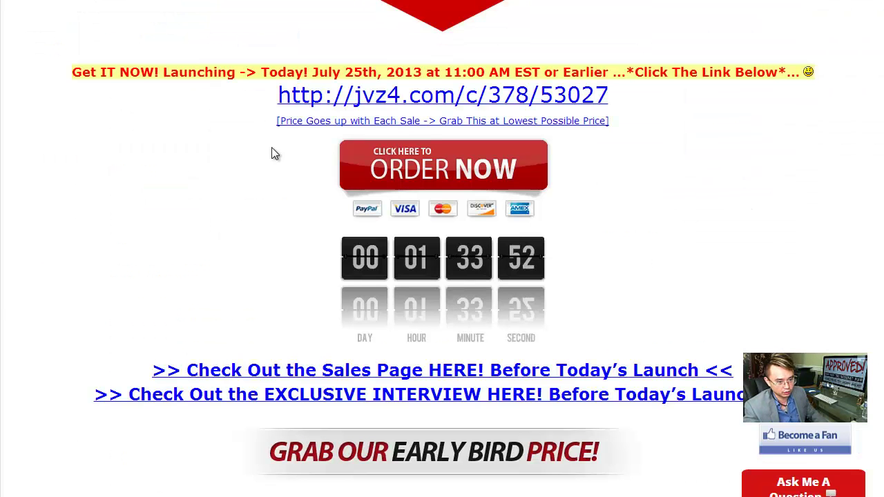
# Scroll the Han Fan Approved review page to the jvz4 order link and July 25th launch notice.
pyautogui.scroll(5, 291, 138)
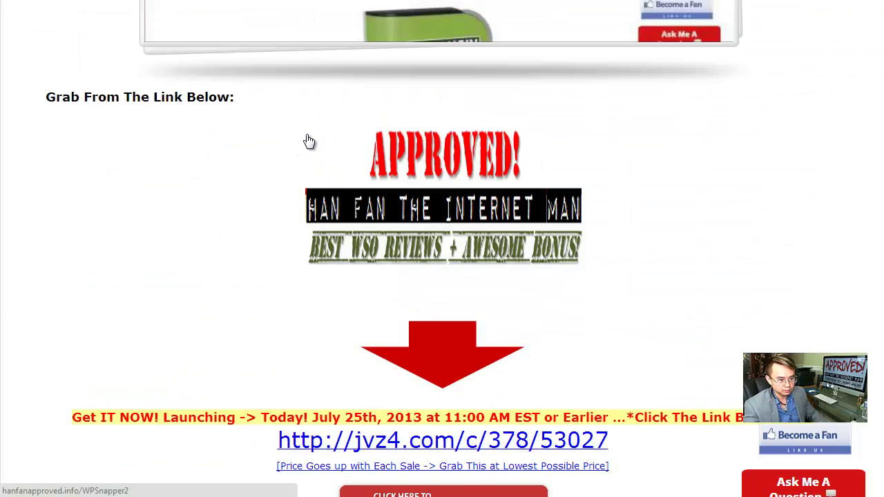
pyautogui.scroll(-1, 308, 142)
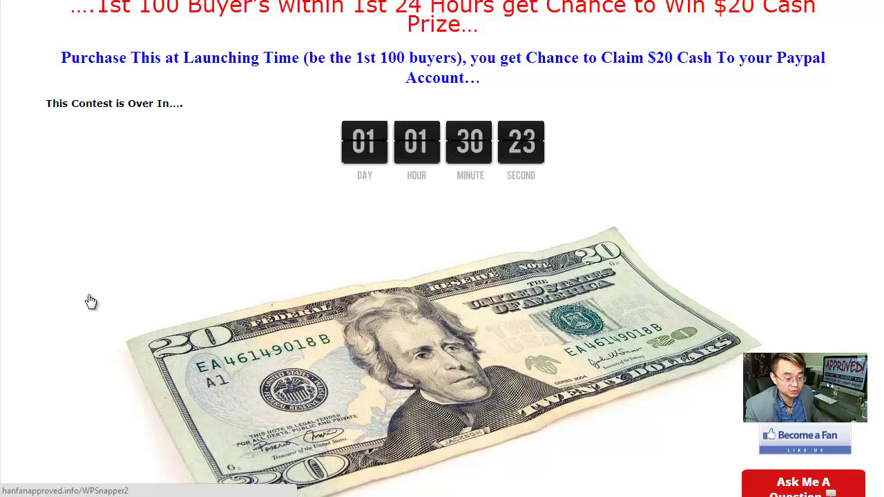
# Scroll through the bonus offers, including the $1,000 Guru Overhelm membership, and back up.
pyautogui.scroll(-7, 91, 301)
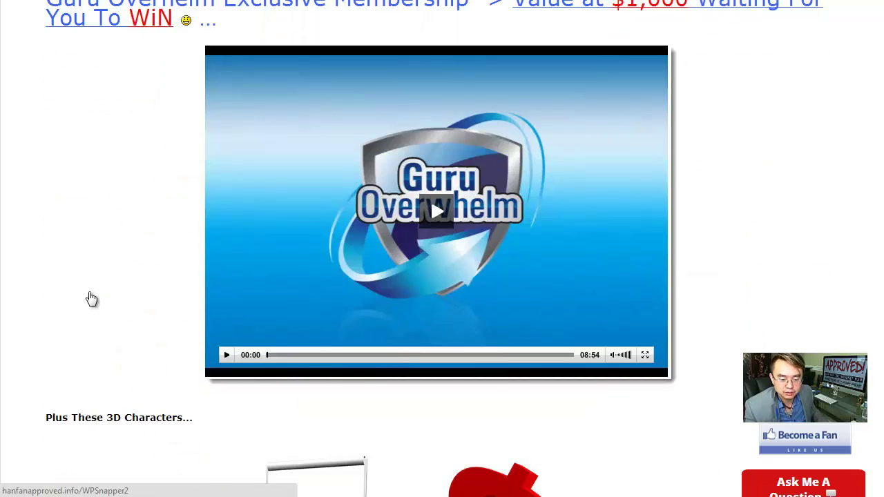
pyautogui.scroll(-6, 92, 299)
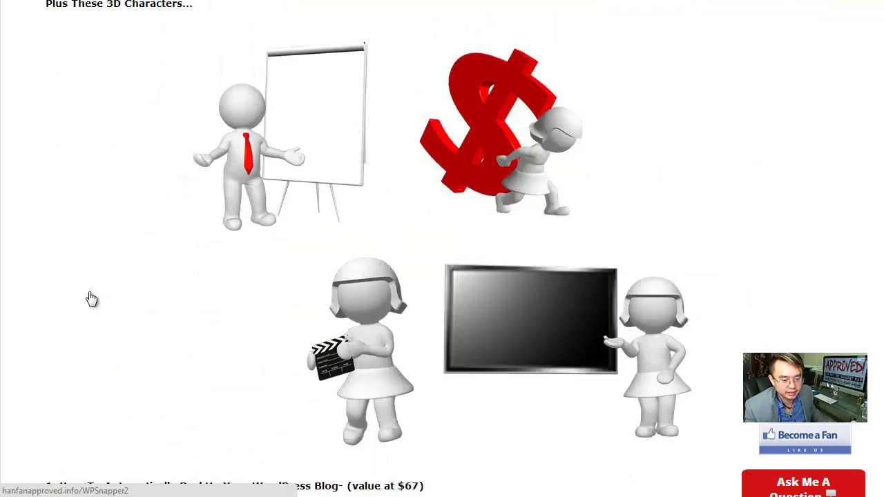
pyautogui.scroll(8, 90, 299)
pyautogui.scroll(-4, 312, 257)
pyautogui.scroll(-3, 314, 258)
pyautogui.scroll(15, 314, 257)
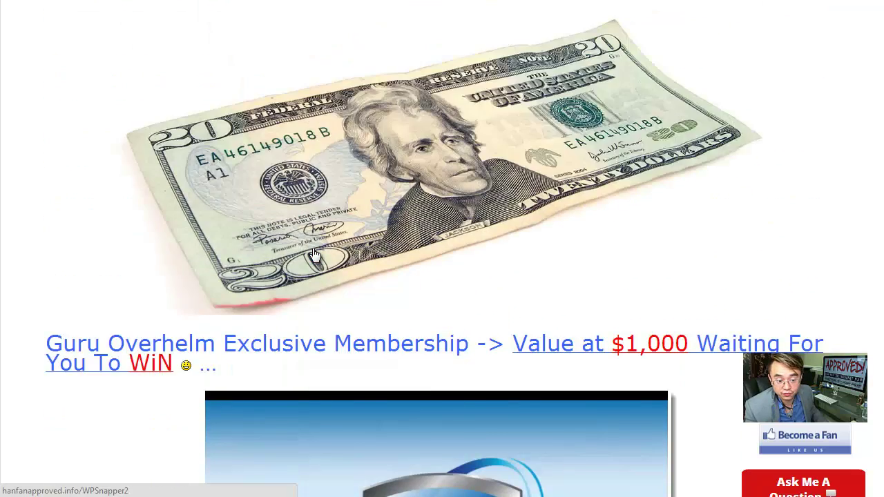
pyautogui.scroll(-14, 312, 255)
pyautogui.scroll(-16, 316, 255)
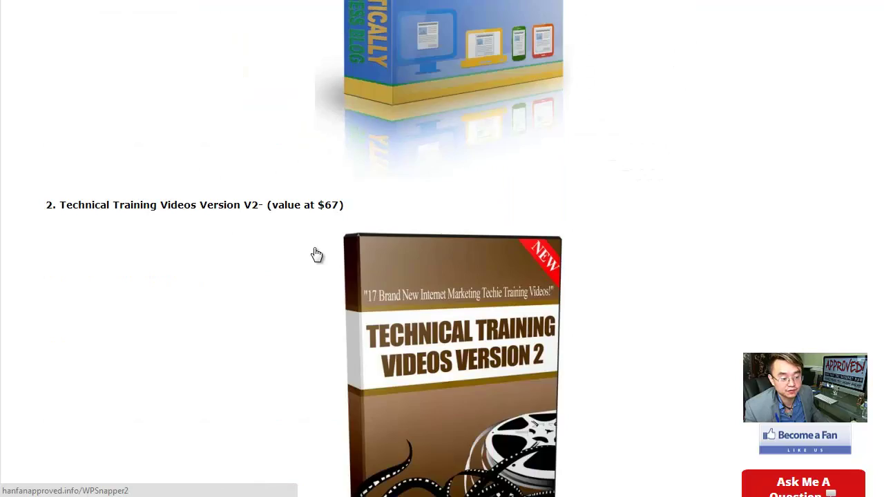
pyautogui.scroll(-20, 317, 254)
pyautogui.scroll(20, 873, 53)
pyautogui.scroll(15, 875, 53)
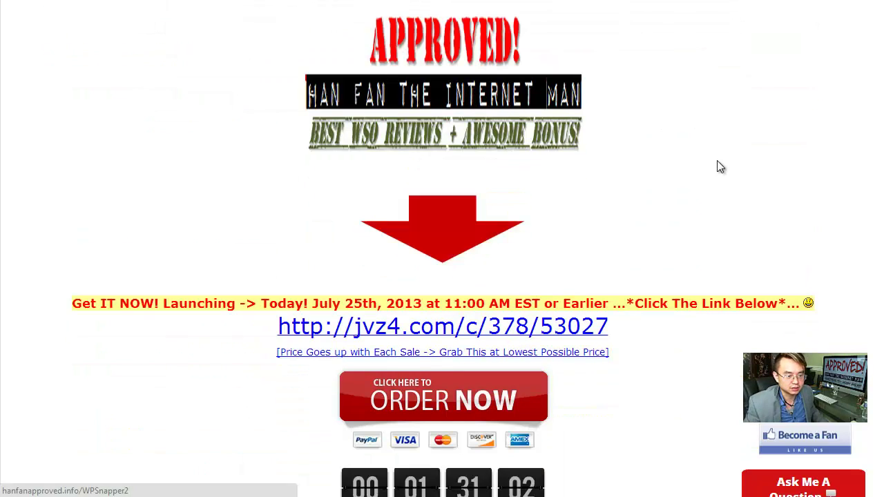
# Scroll the review page back up to the jvz4 purchase link and ORDER NOW button.
pyautogui.scroll(1, 720, 168)
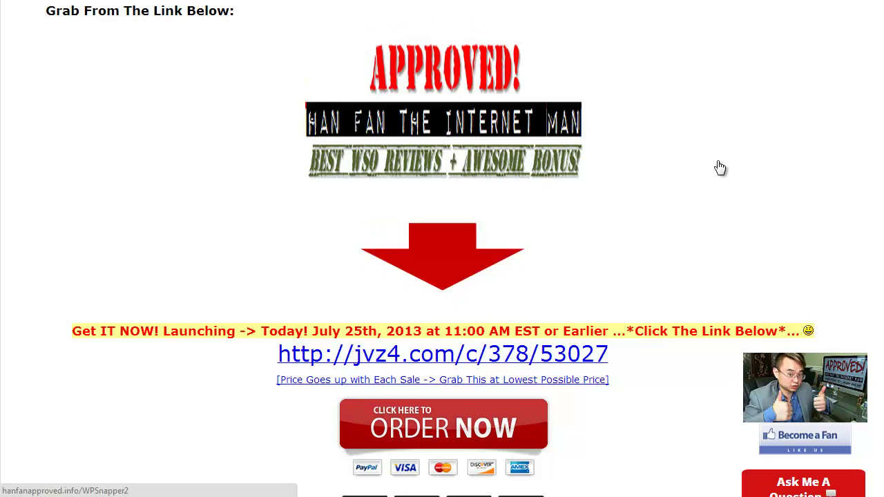